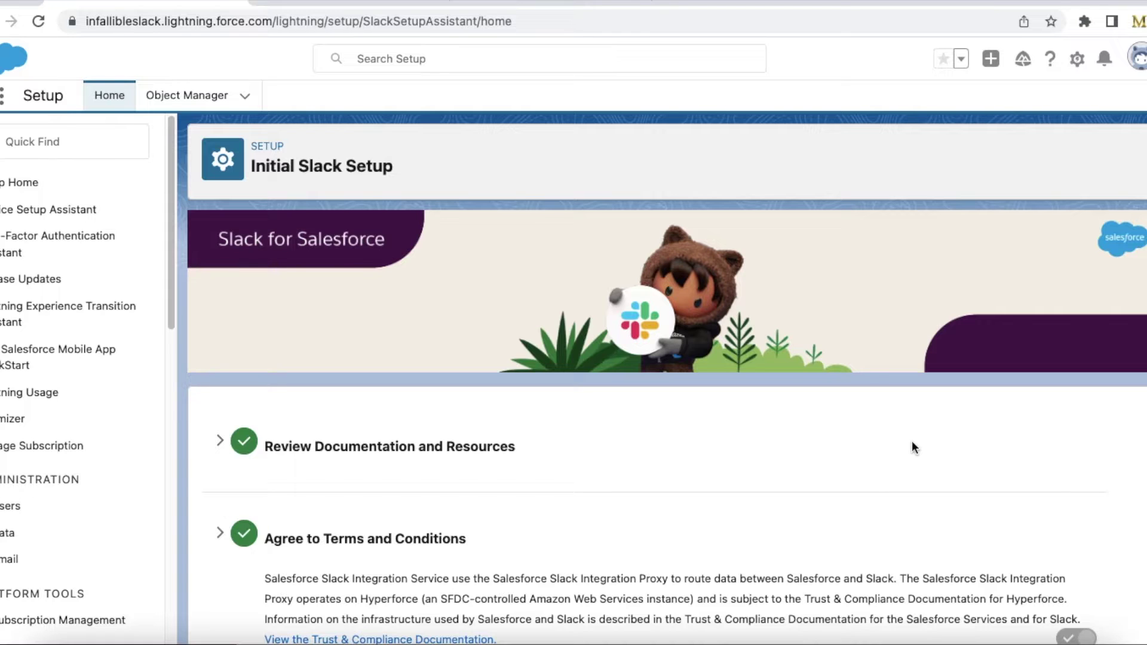
# Step: Review the setup checklist on the Initial Slack Setup page, from documentation and terms through the optional field customization
pyautogui.moveTo(174, 173); pyautogui.dragTo(173, 342)
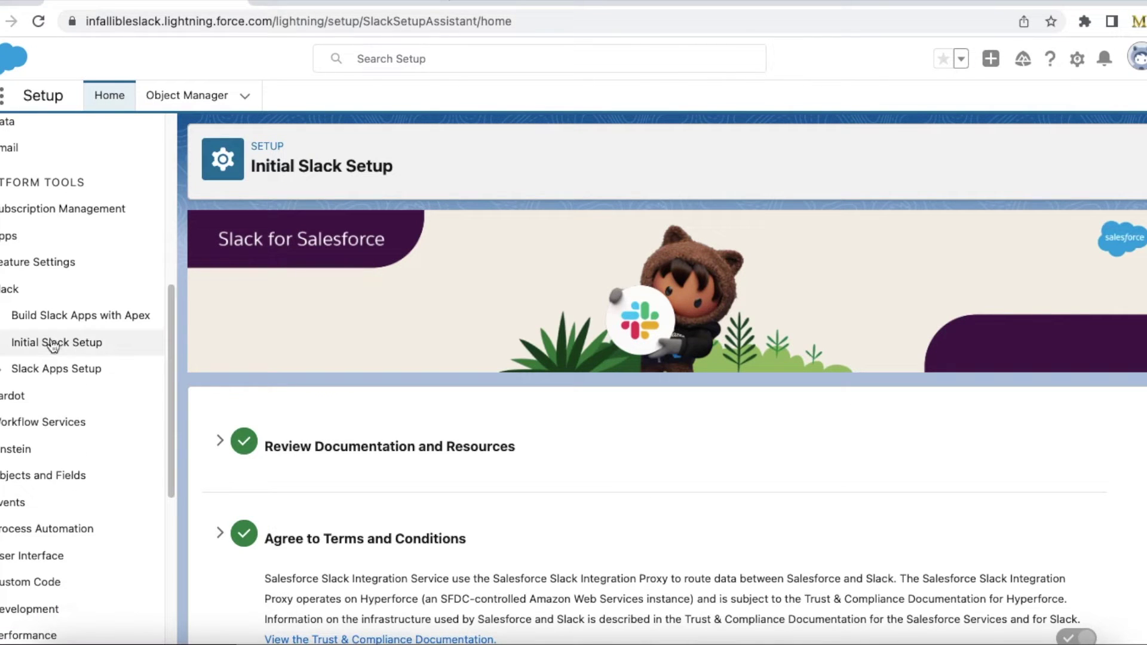
pyautogui.scroll(-12, 667, 380)
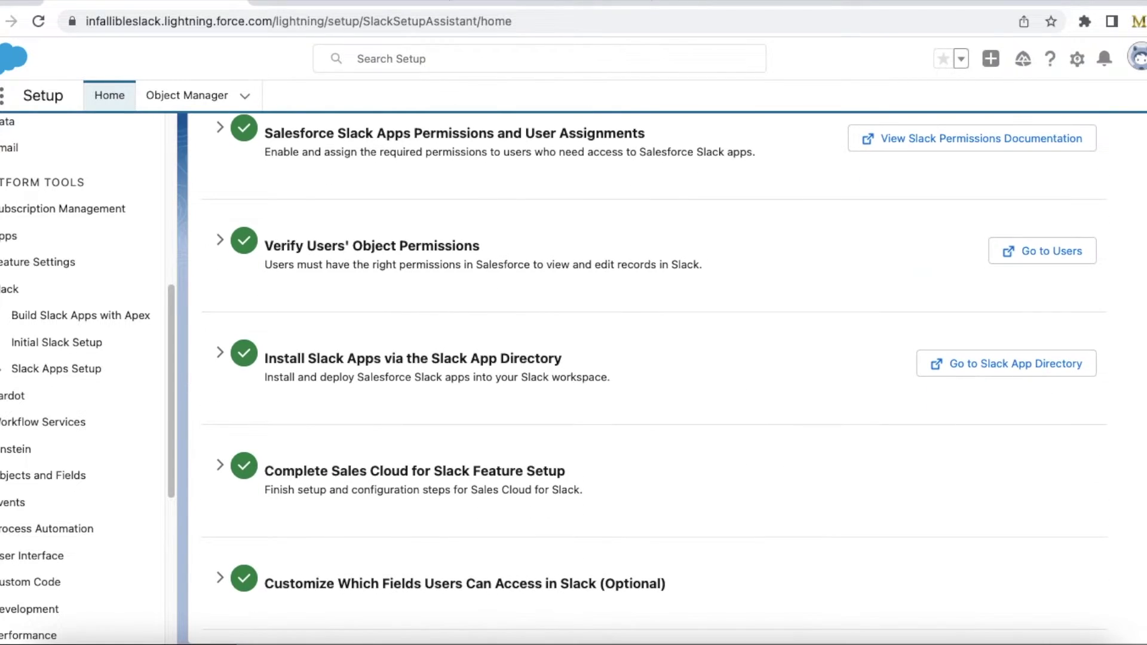
pyautogui.scroll(10, 667, 380)
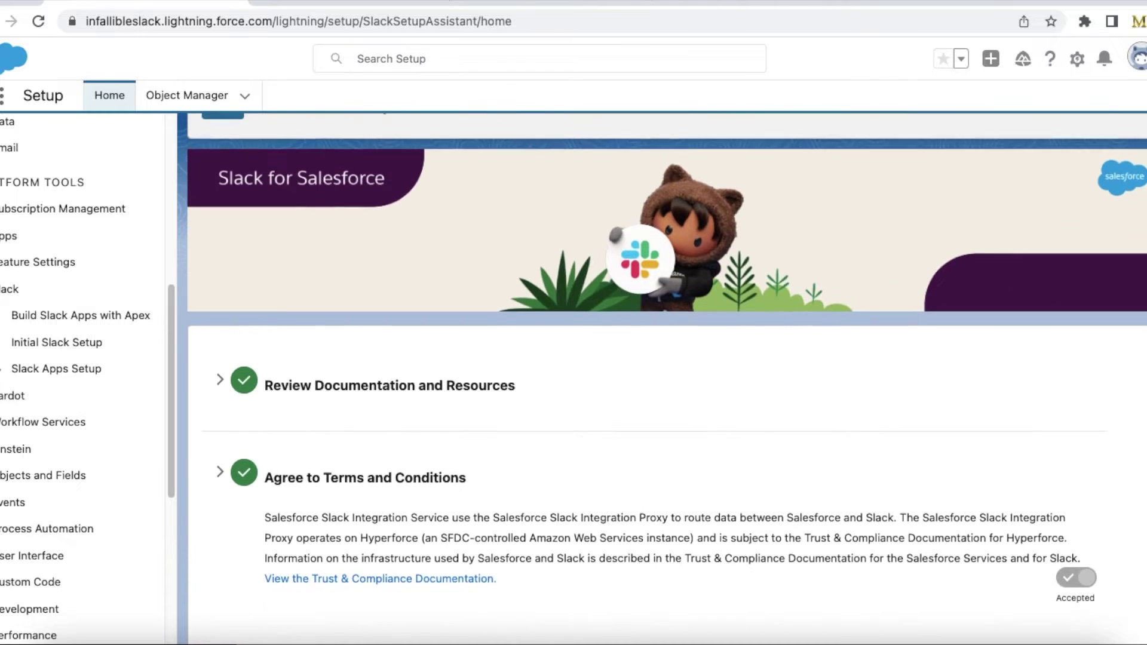
pyautogui.scroll(1, 667, 380)
pyautogui.scroll(-12, 667, 380)
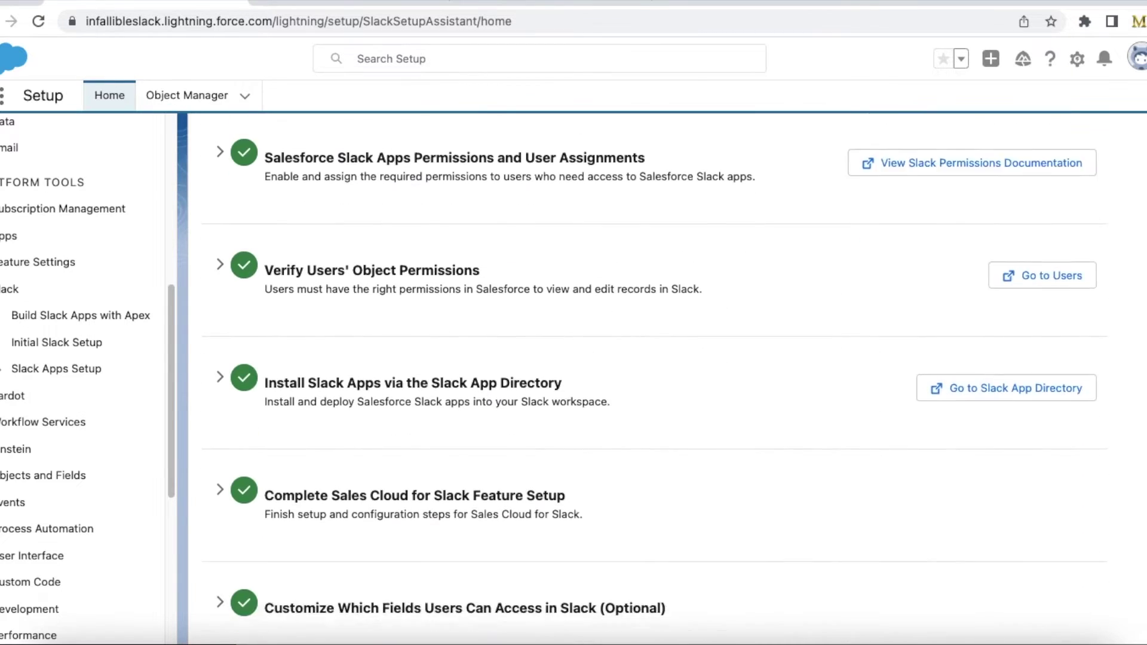
pyautogui.scroll(10, 667, 380)
pyautogui.scroll(1, 667, 380)
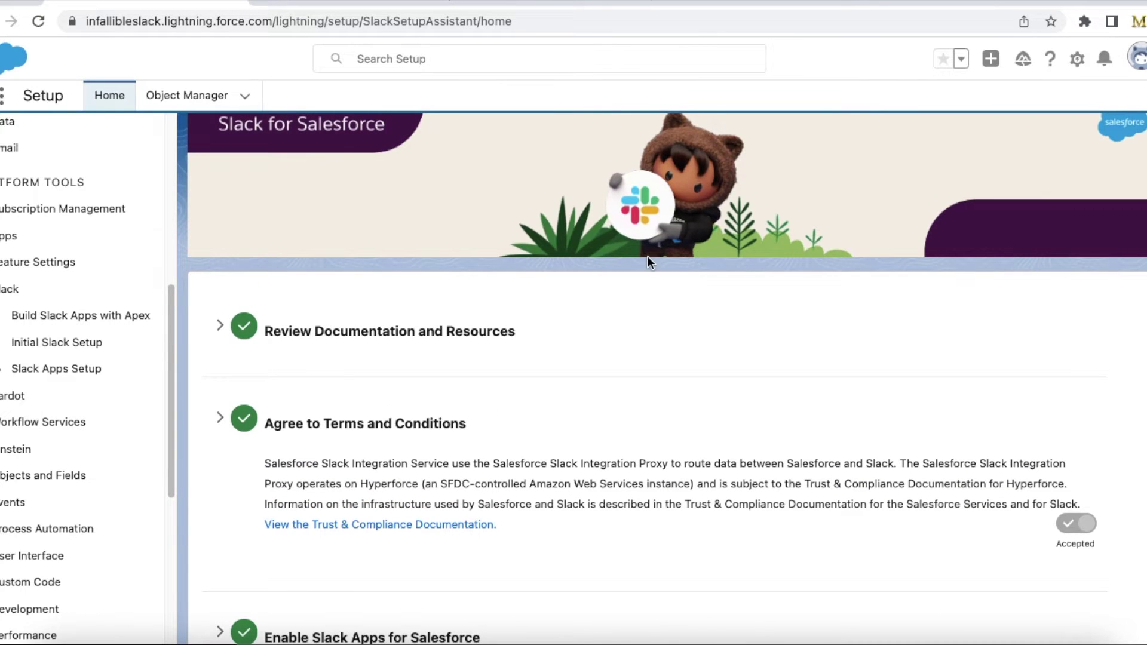
# Step: Search Setup for "service cl" and open the Service Cloud for Slack settings page
pyautogui.scroll(7, 178, 327)
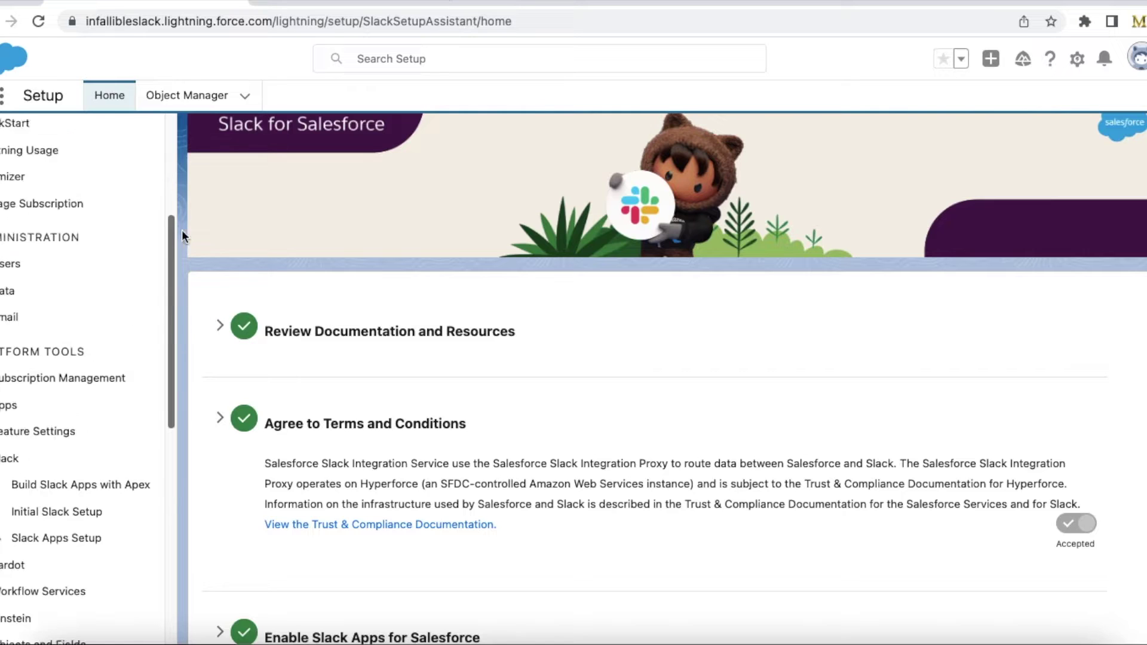
pyautogui.click(70, 131)
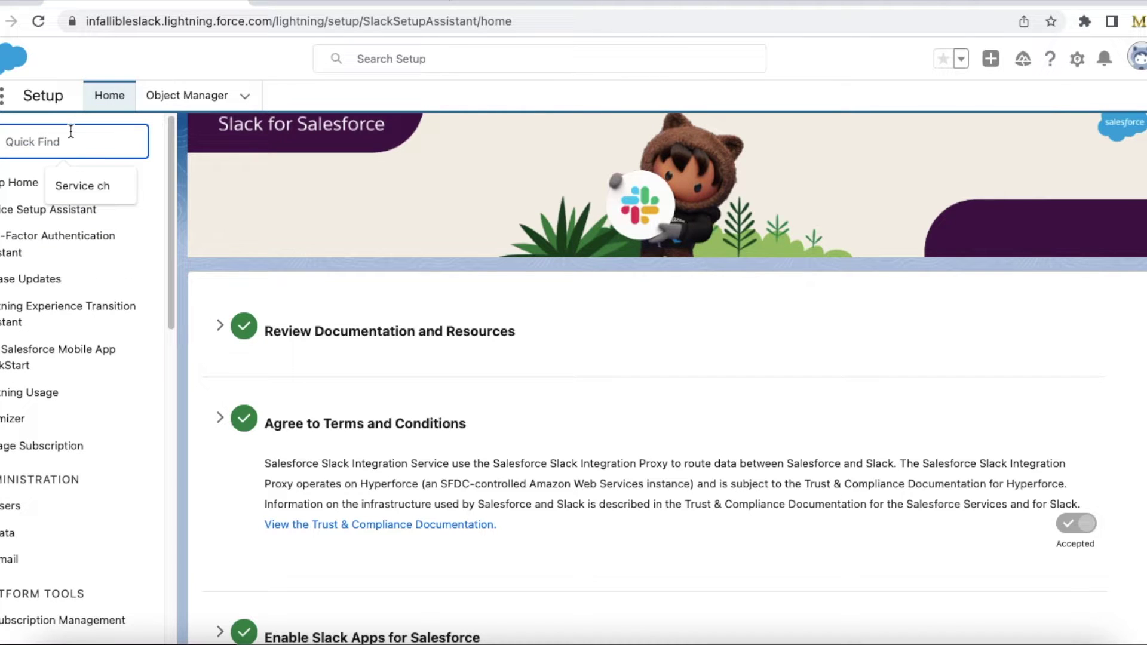
pyautogui.write('service cl')
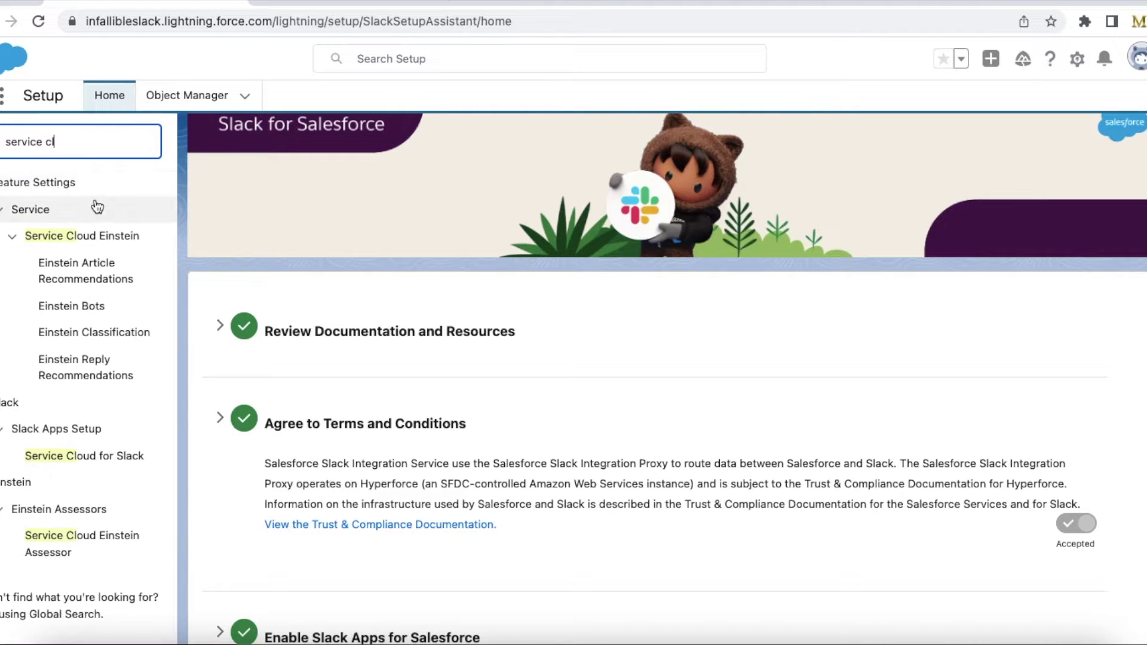
pyautogui.click(112, 465)
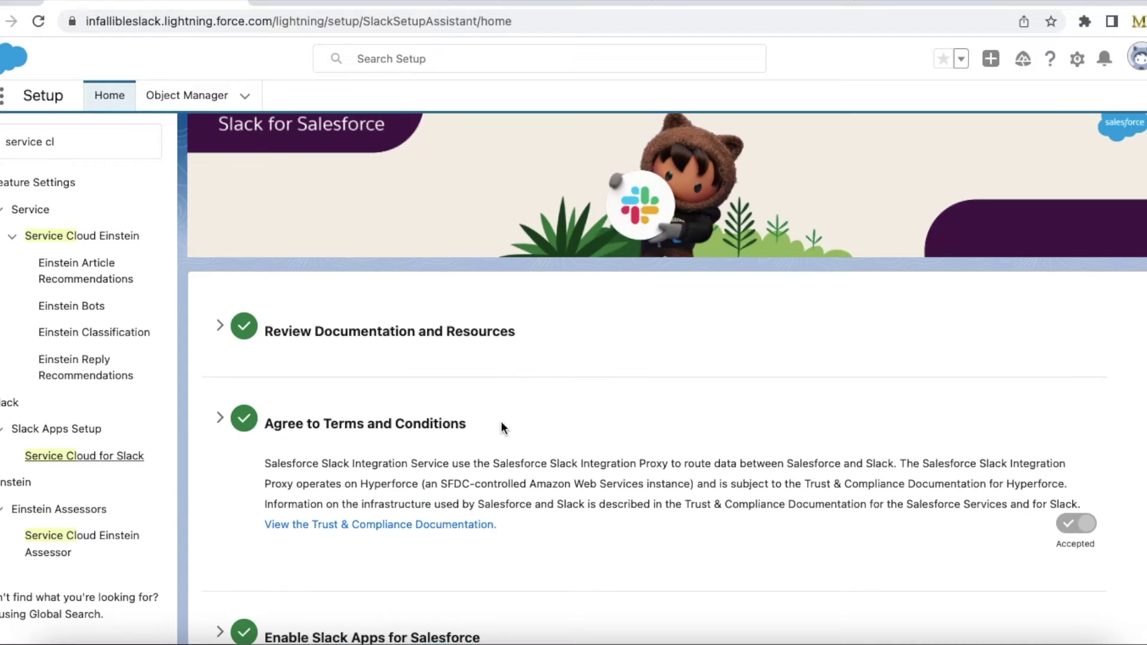
pyautogui.scroll(-5, 498, 378)
pyautogui.scroll(-3, 497, 378)
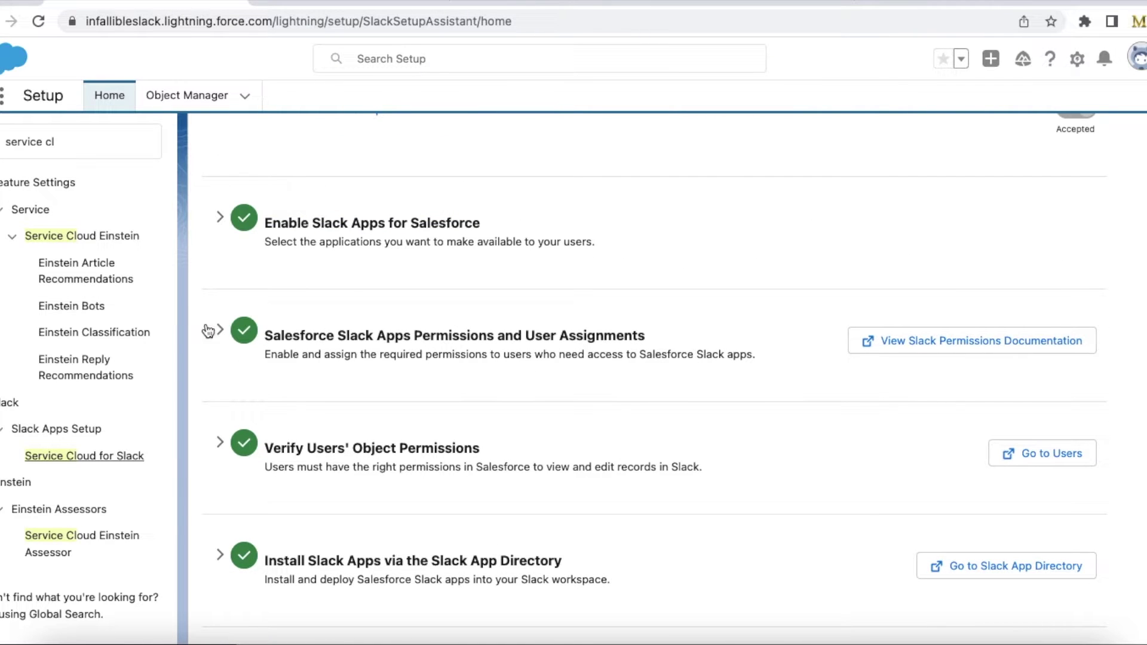
pyautogui.click(520, 337)
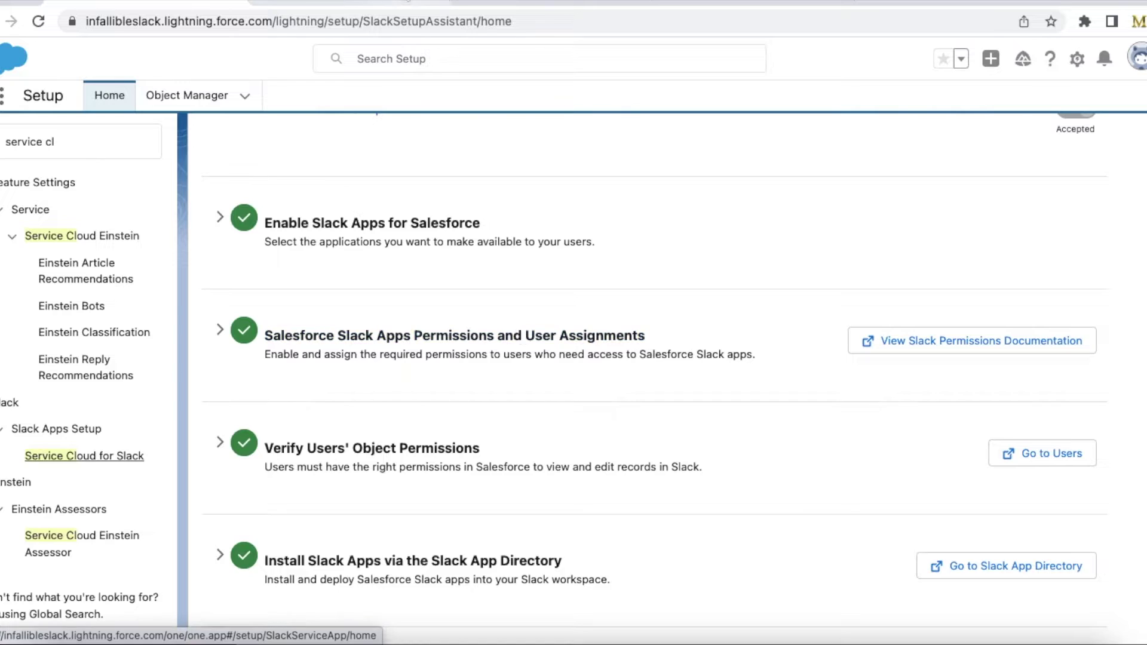
# Step: Find the Swarming page in Setup and examine its setup steps down to the collaboration tool selection
pyautogui.click(67, 133)
pyautogui.write('sw')
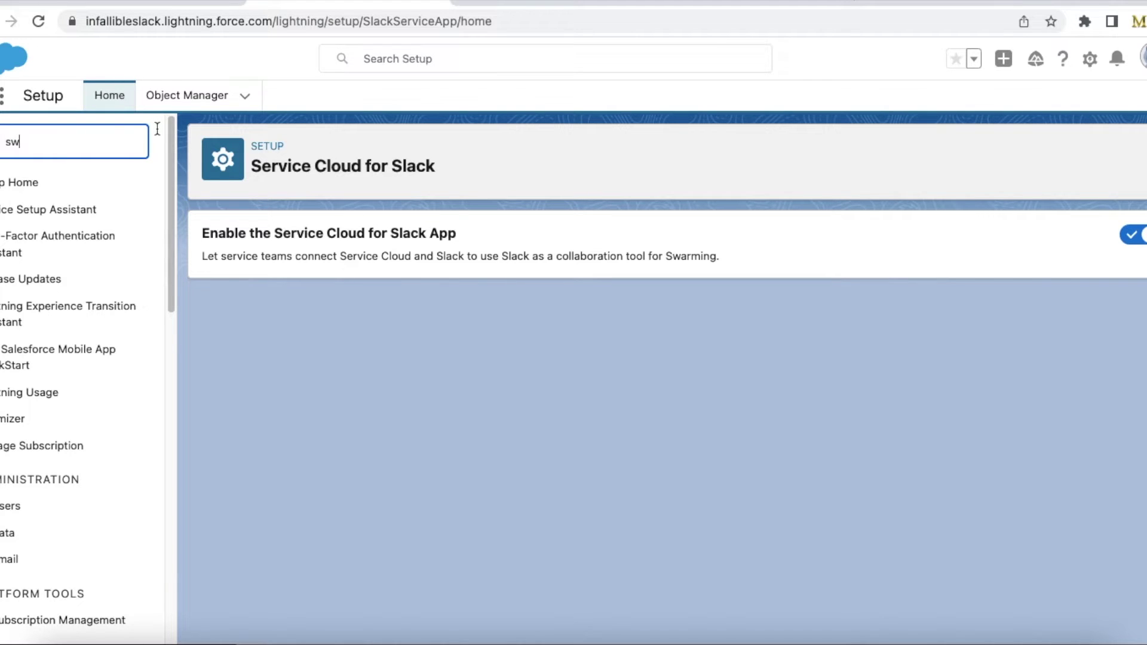
pyautogui.write('arming')
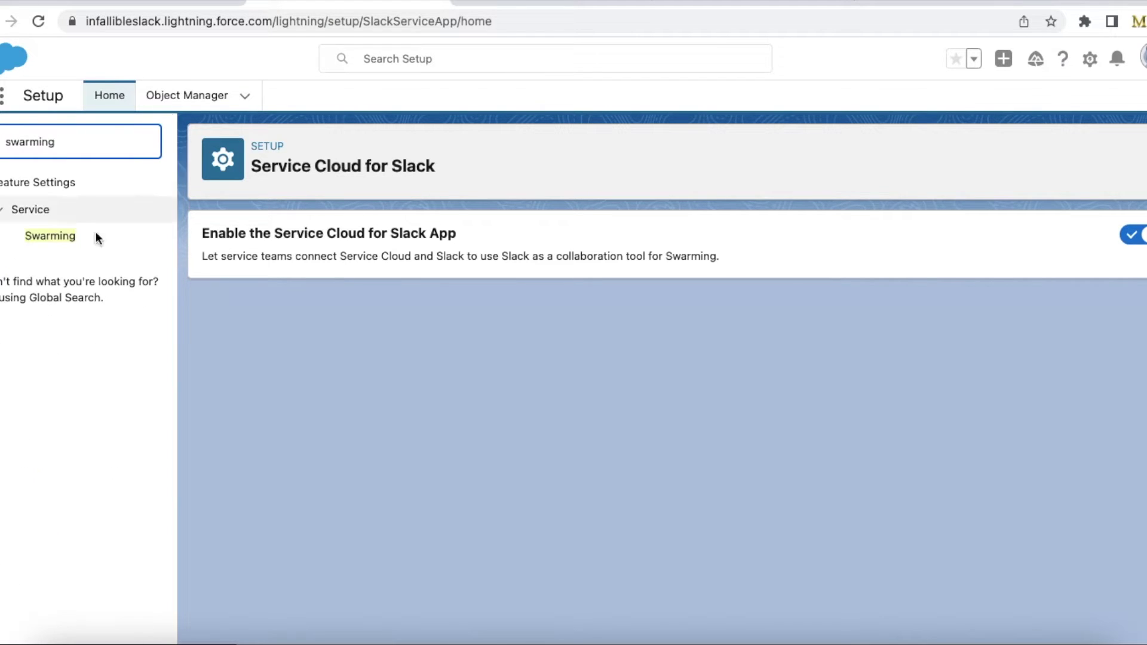
pyautogui.click(54, 236)
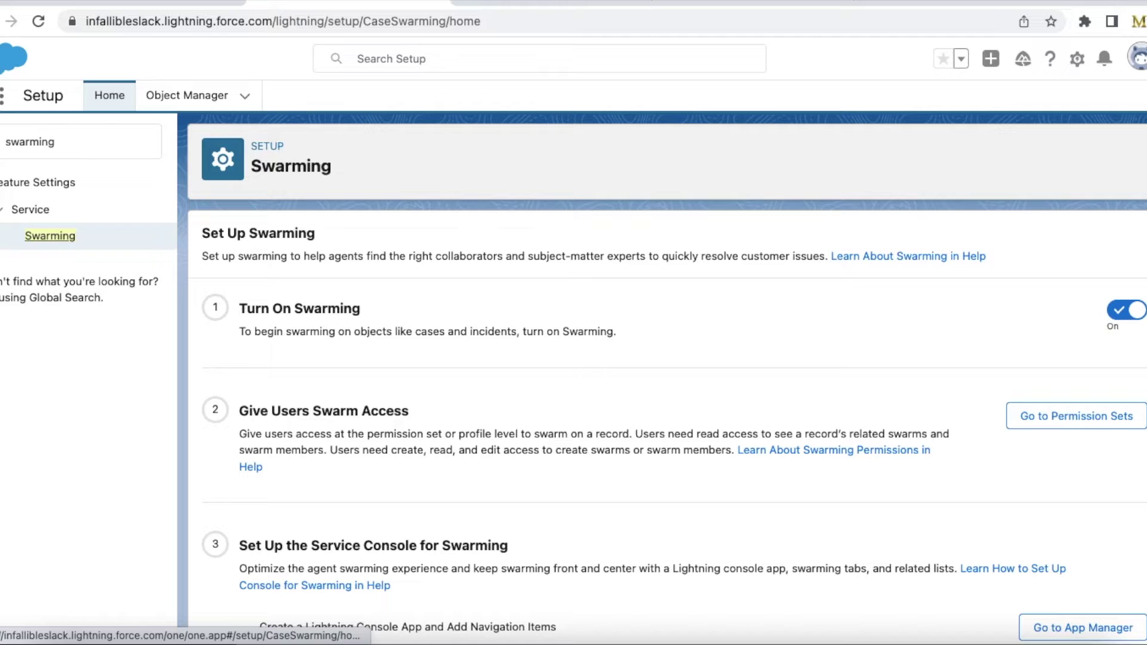
pyautogui.scroll(-10, 666, 378)
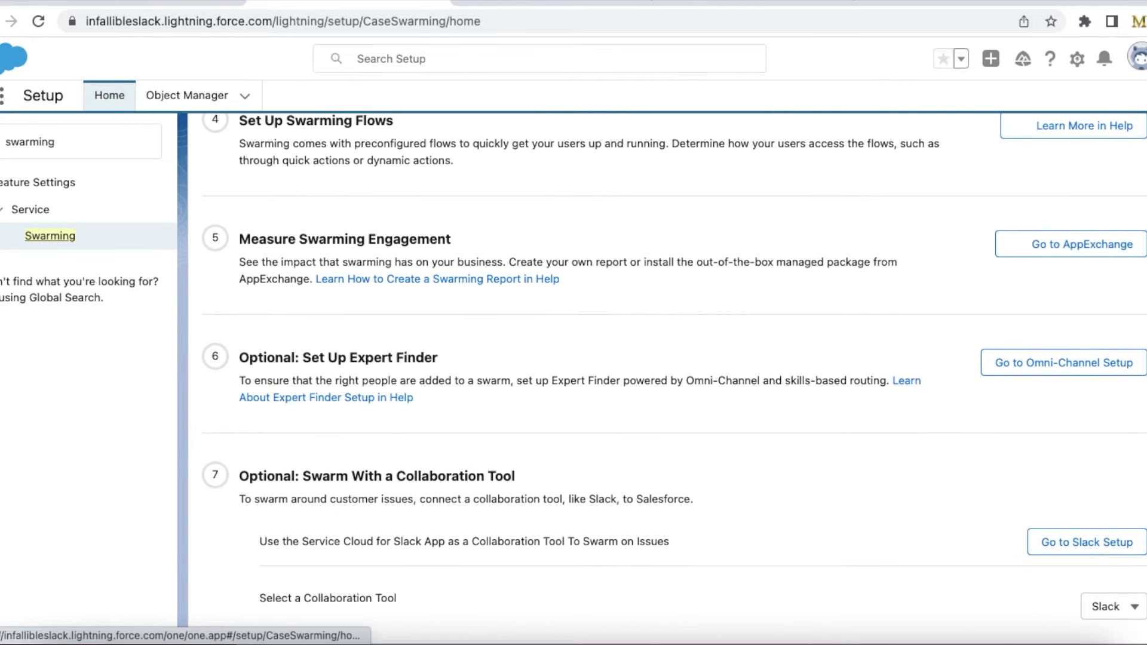
pyautogui.moveTo(259, 597); pyautogui.dragTo(395, 603)
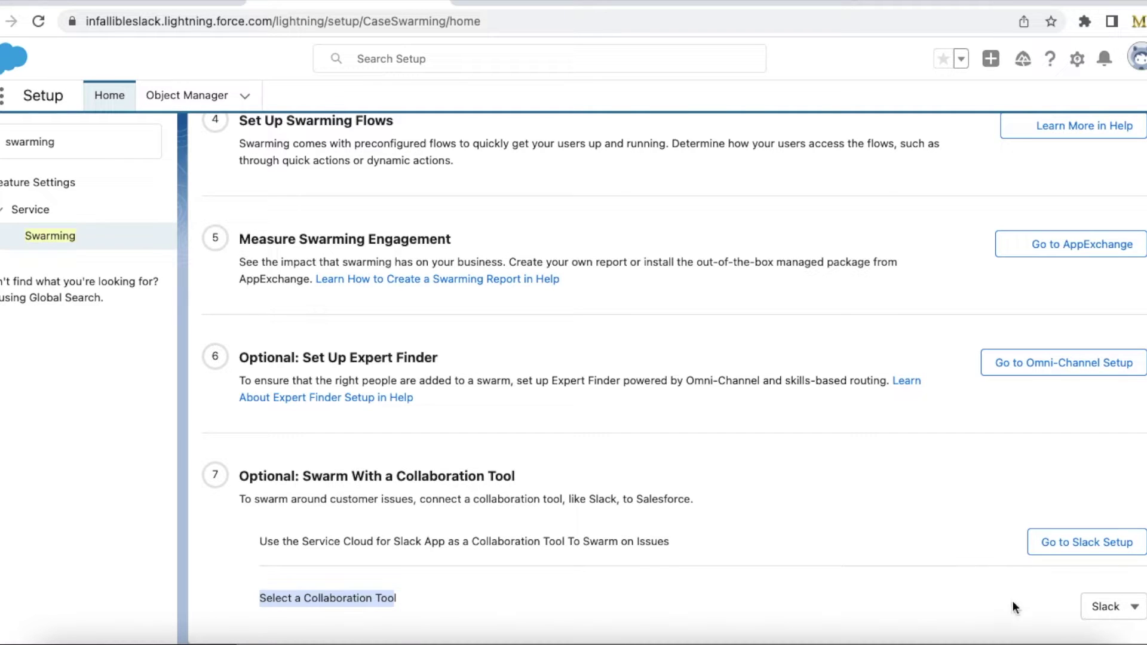
# Step: Switch to Slack, create a channel named test2 in DemoWorkspace, and dismiss the prompt for adding people
pyautogui.click(371, 636)
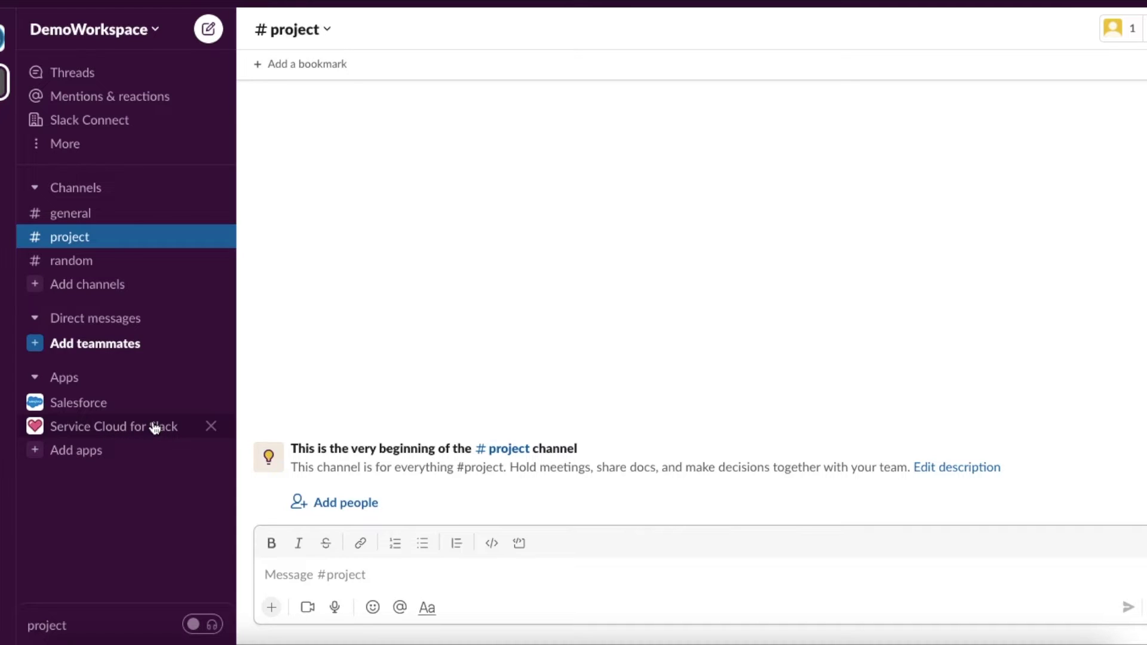
pyautogui.click(212, 187)
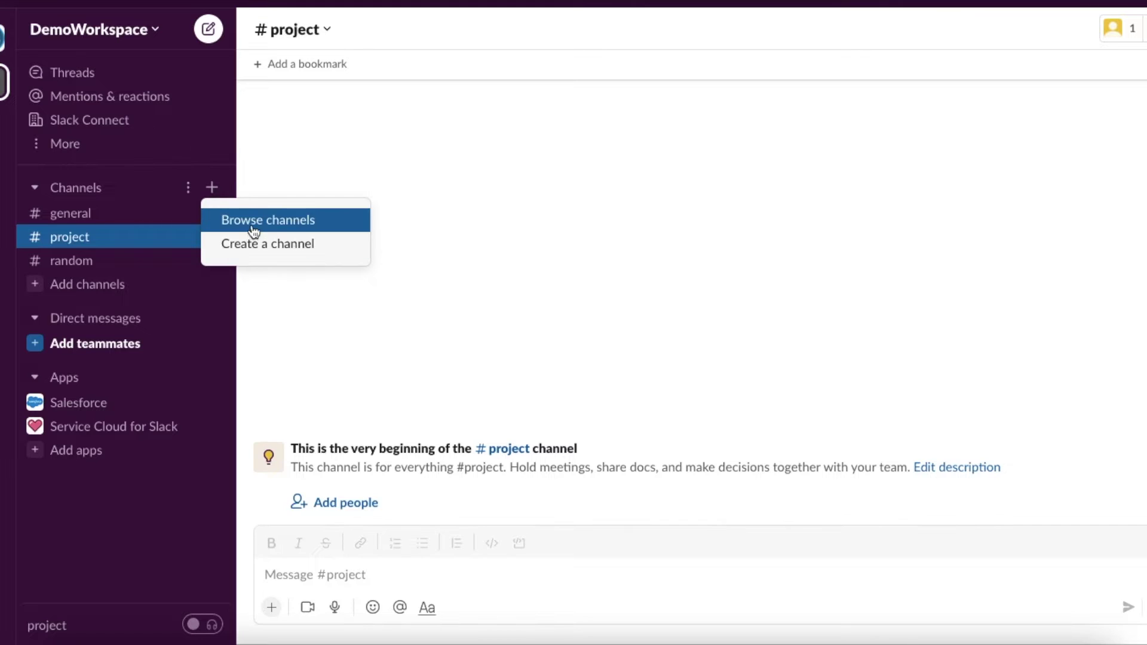
pyautogui.click(263, 243)
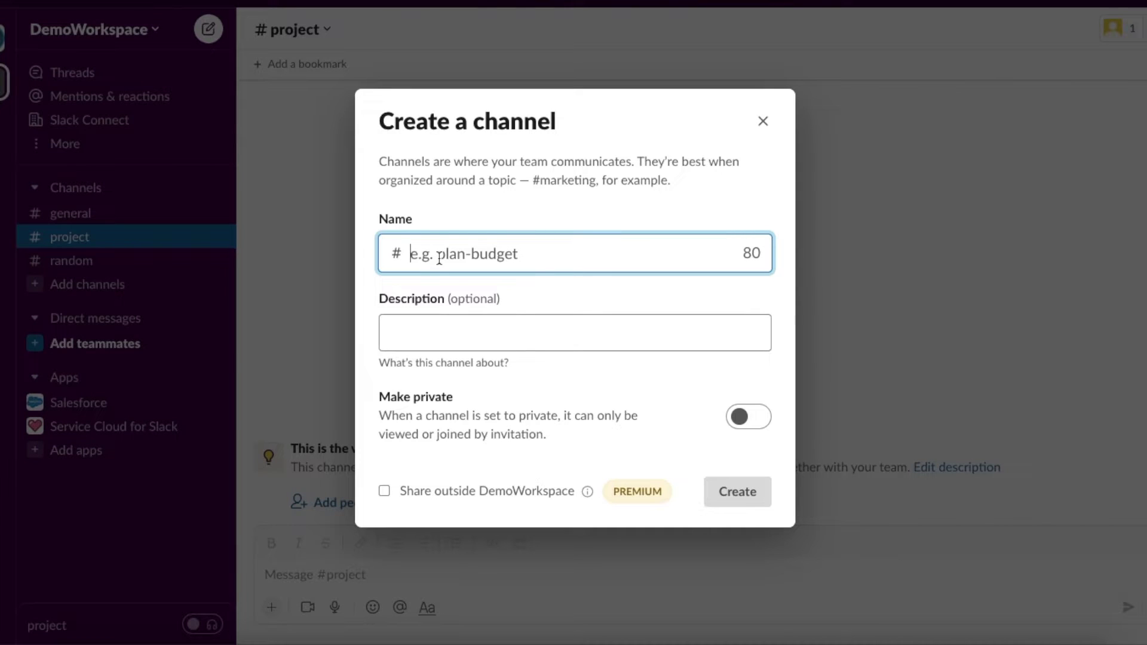
pyautogui.write('test2')
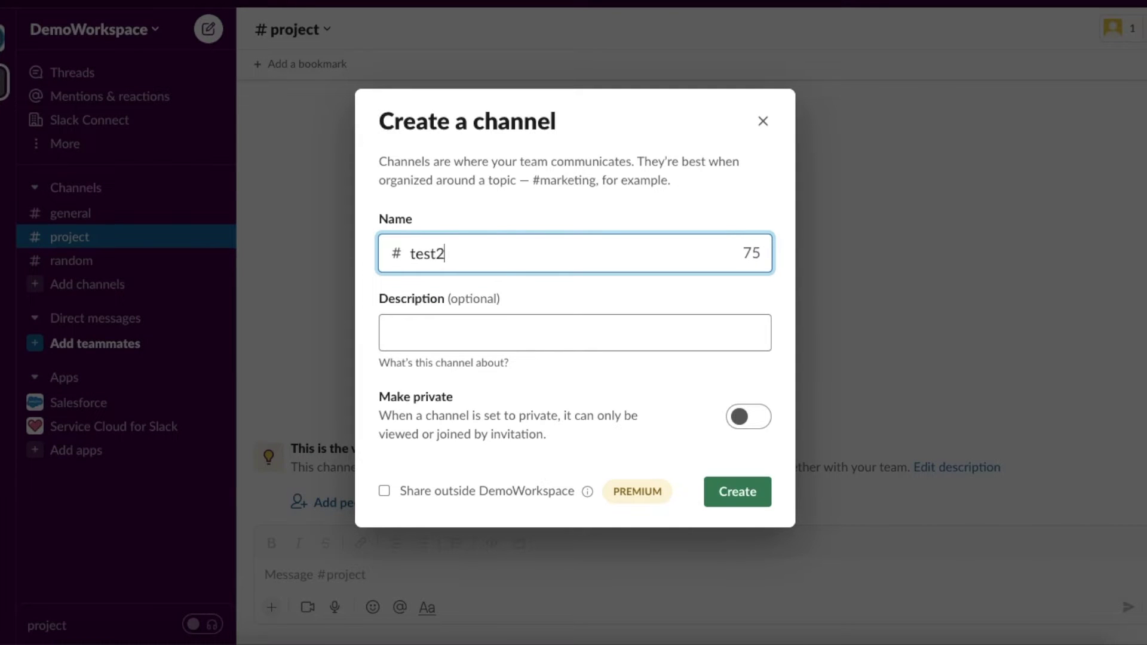
pyautogui.click(722, 482)
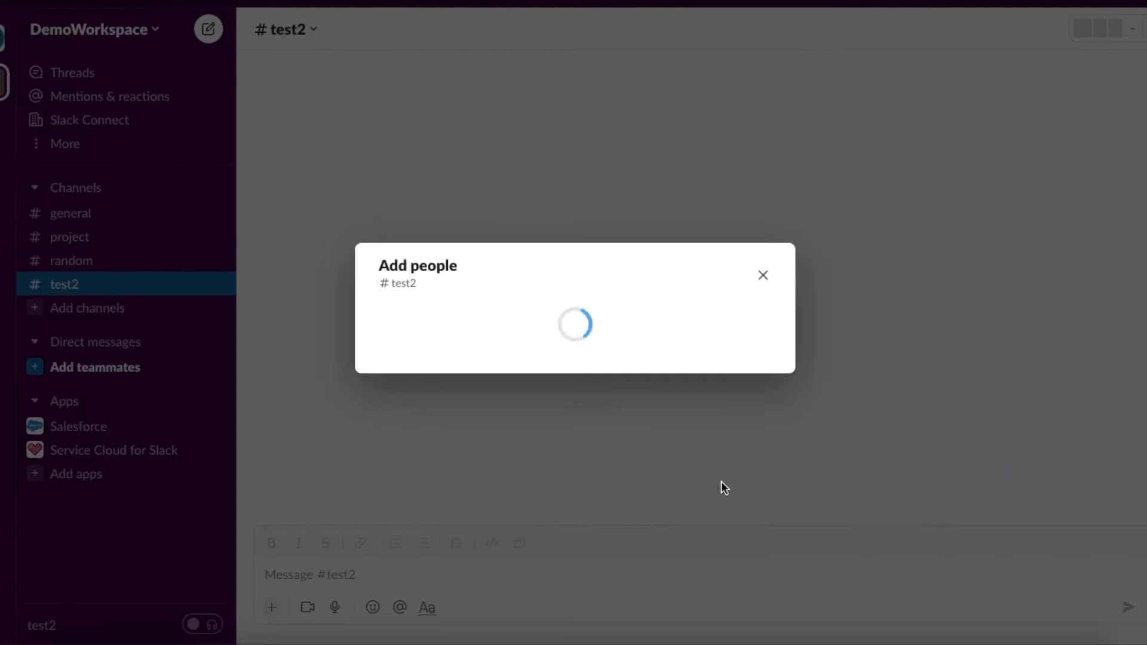
pyautogui.click(720, 412)
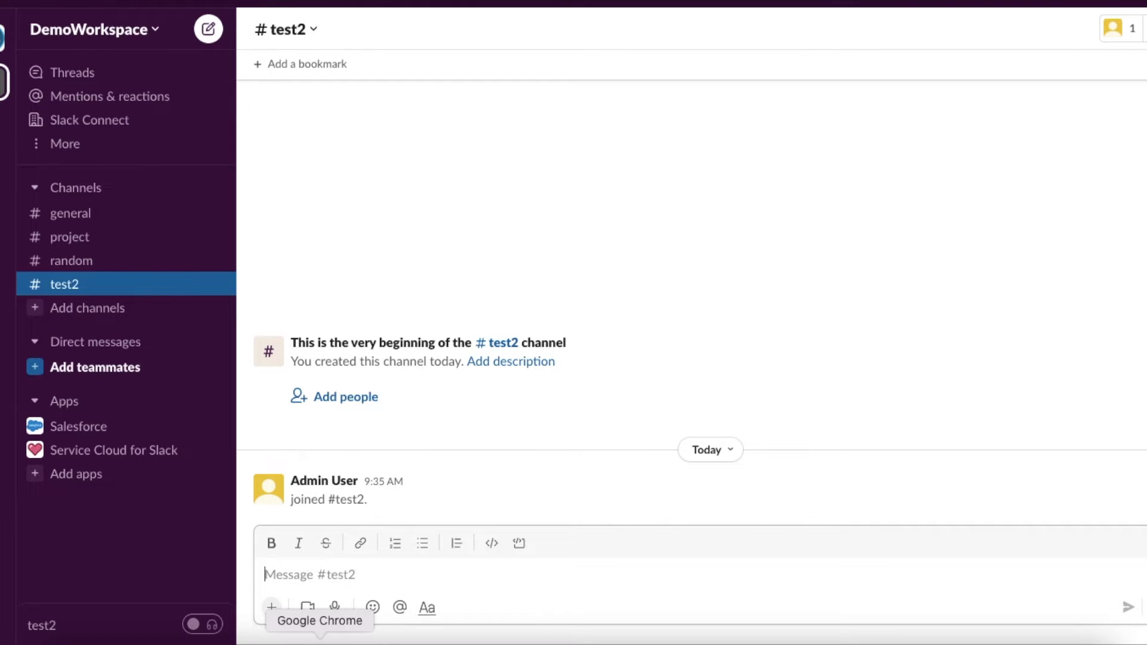
# Step: Switch back to Chrome, show the Create Swarm Request flow in Flow Builder, and examine its sequence of elements
pyautogui.click(320, 642)
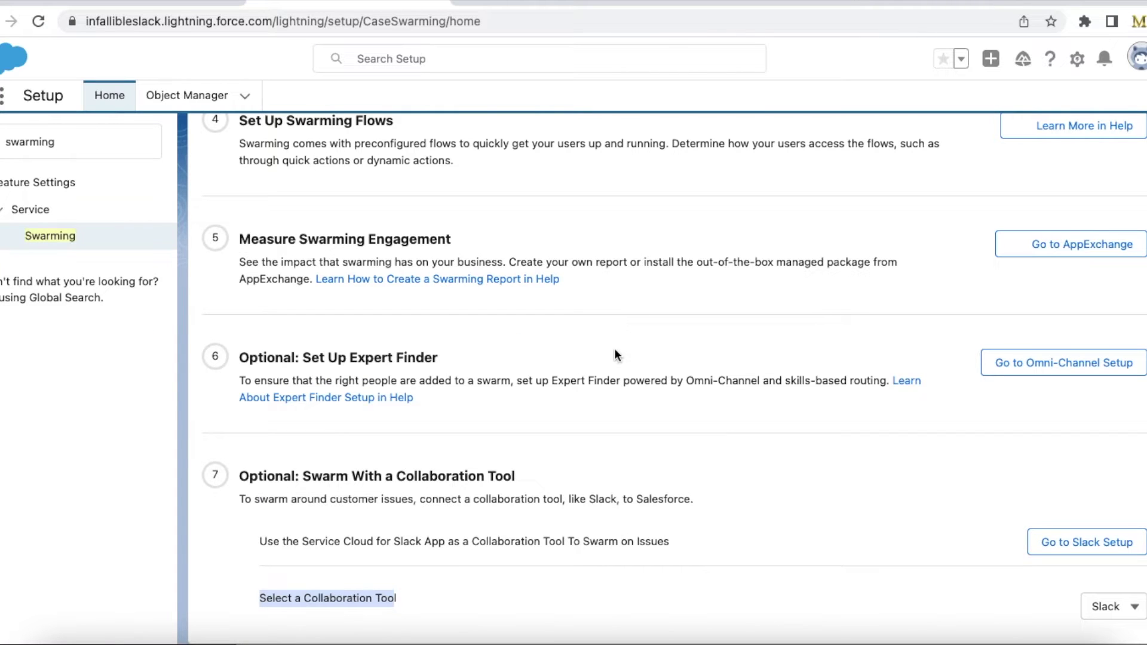
pyautogui.click(516, 5)
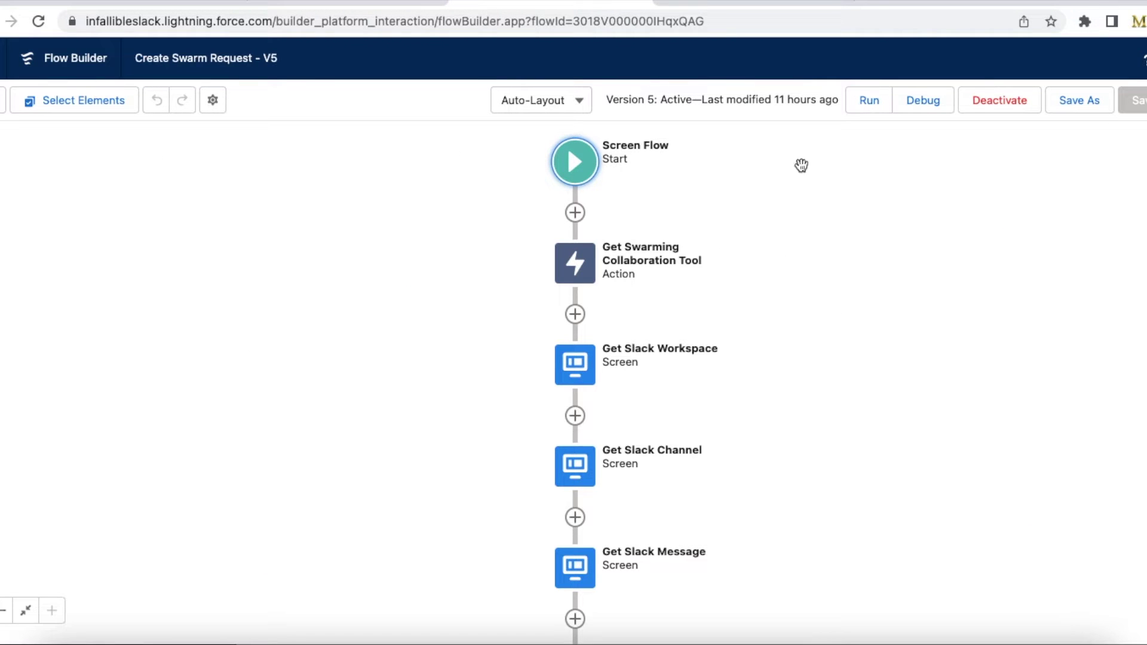
pyautogui.moveTo(924, 430); pyautogui.dragTo(888, 271)
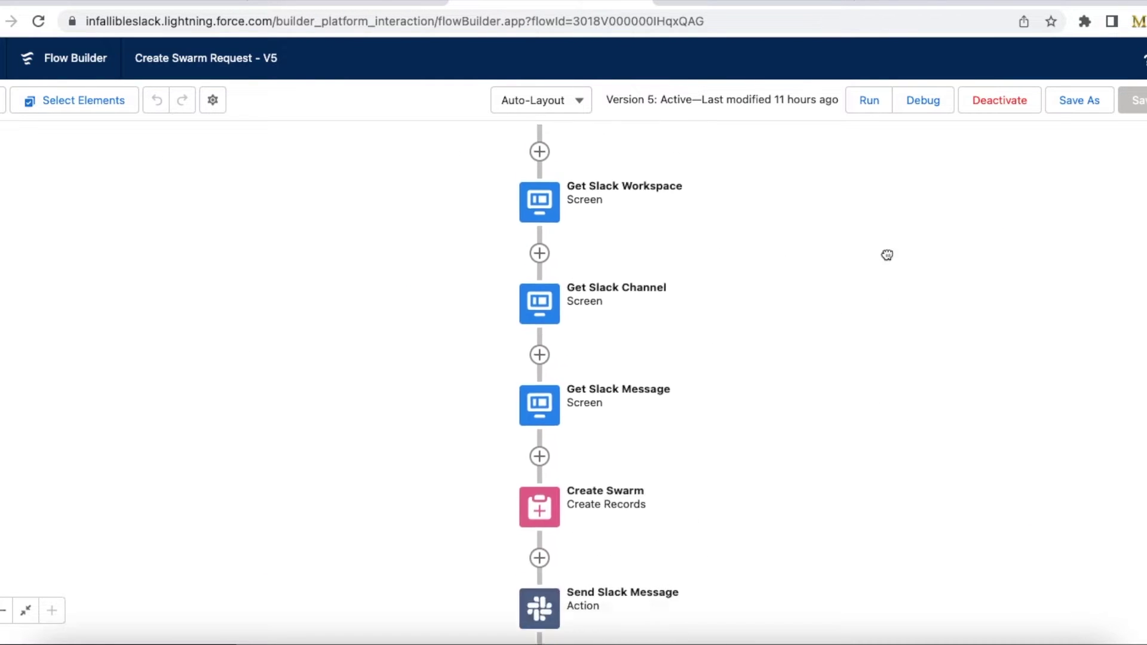
pyautogui.moveTo(919, 431); pyautogui.dragTo(927, 271)
pyautogui.scroll(5, 919, 402)
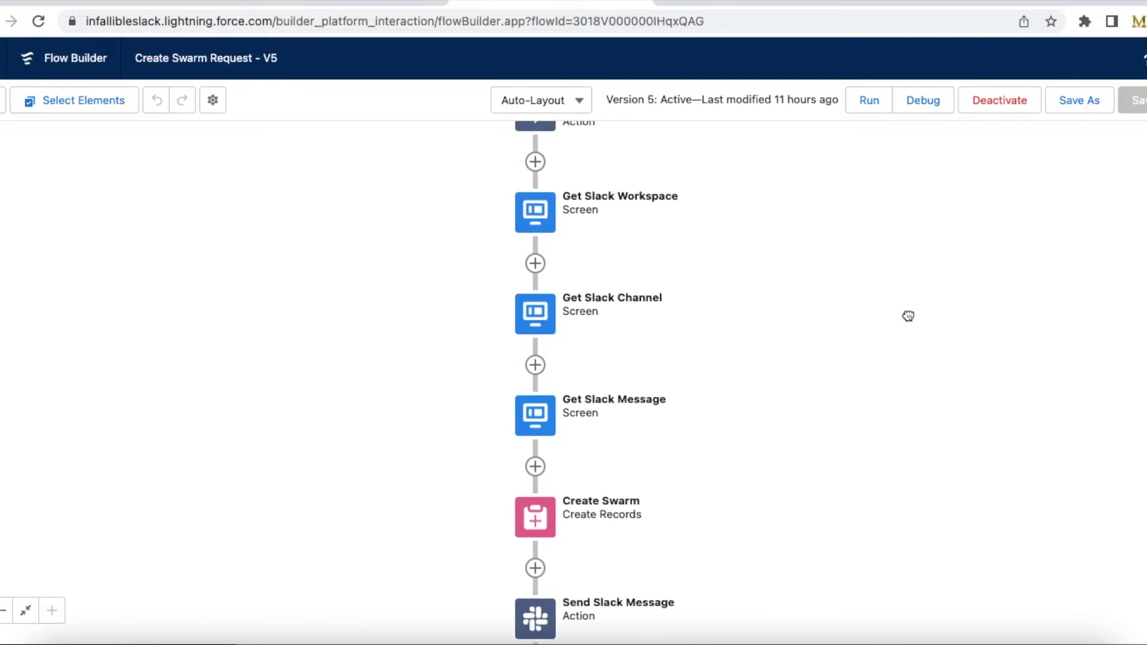
pyautogui.scroll(3, 890, 305)
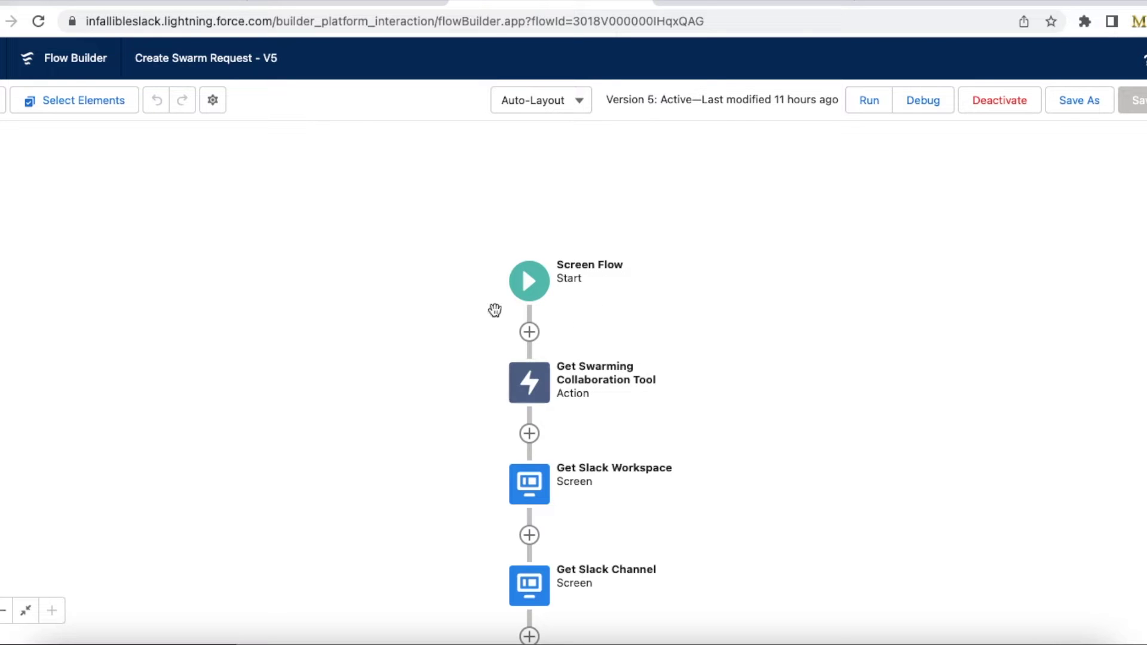
pyautogui.scroll(-2, 811, 450)
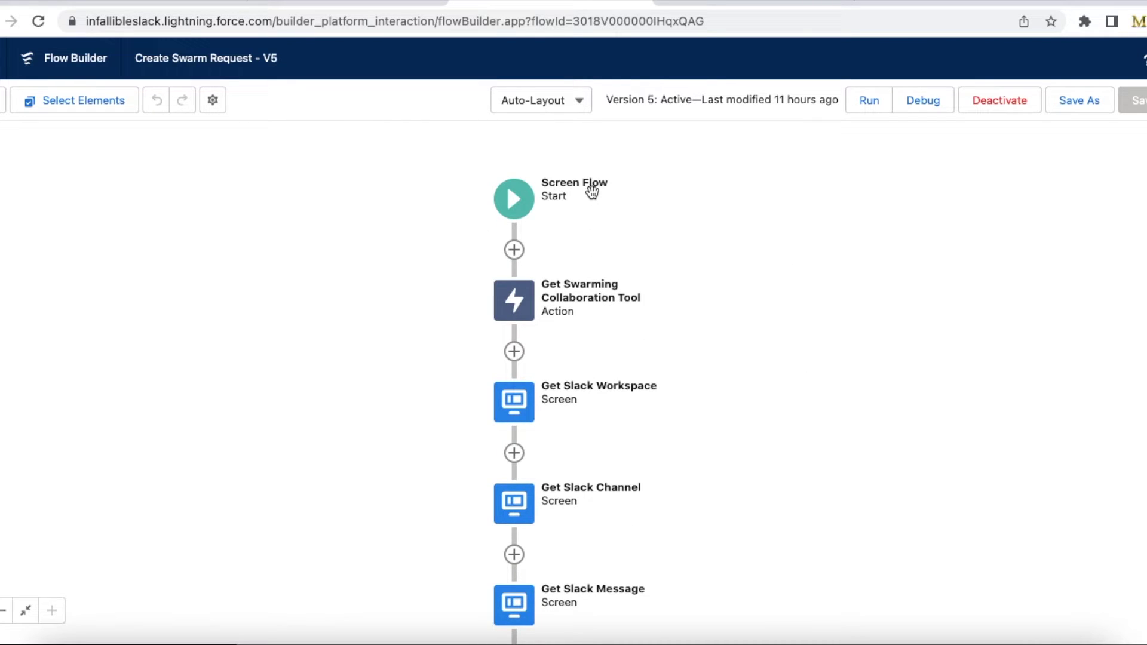
# Step: Inspect the Get Swarming Collaboration Tool action, including its advanced options, and close it without saving changes
pyautogui.doubleClick(522, 297)
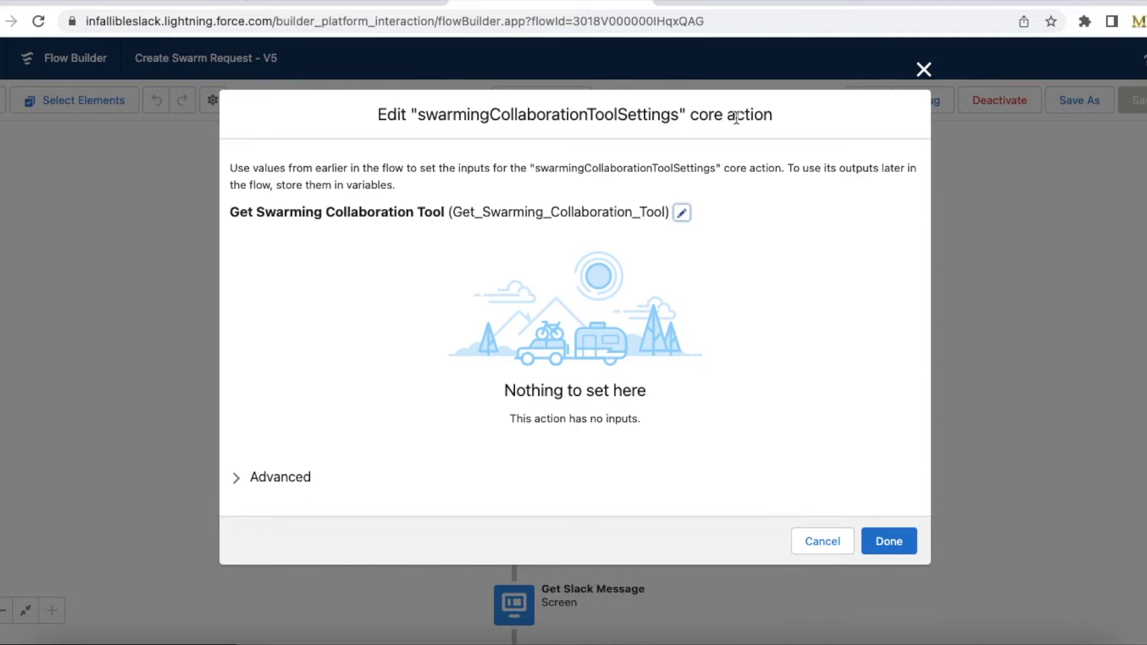
pyautogui.moveTo(395, 114); pyautogui.dragTo(700, 116)
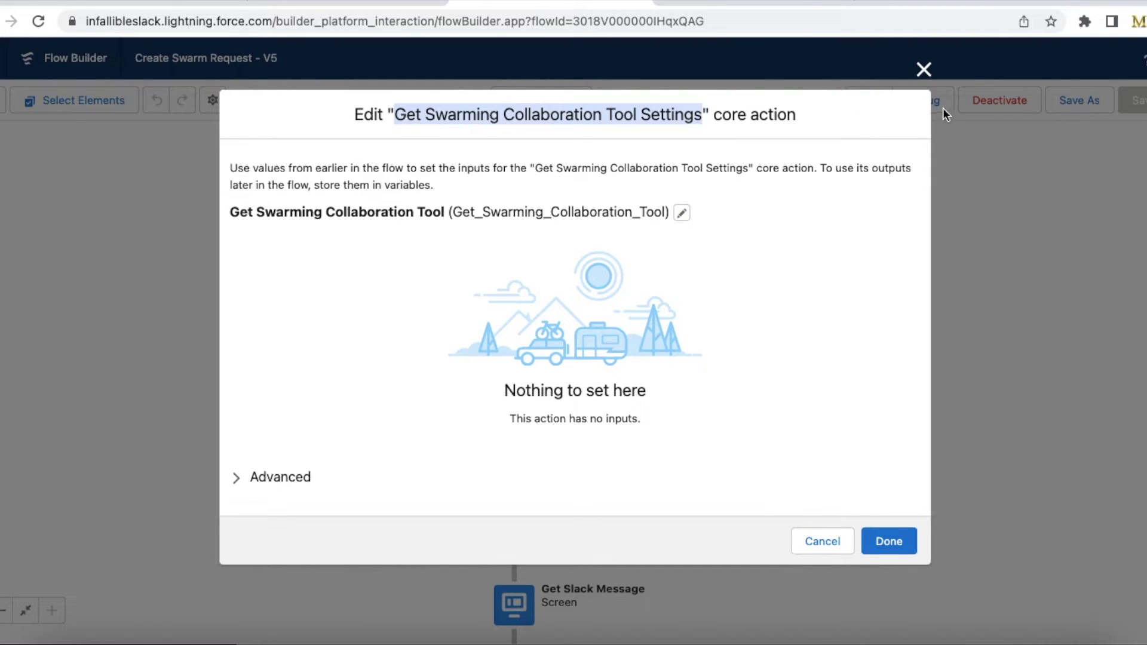
pyautogui.click(236, 477)
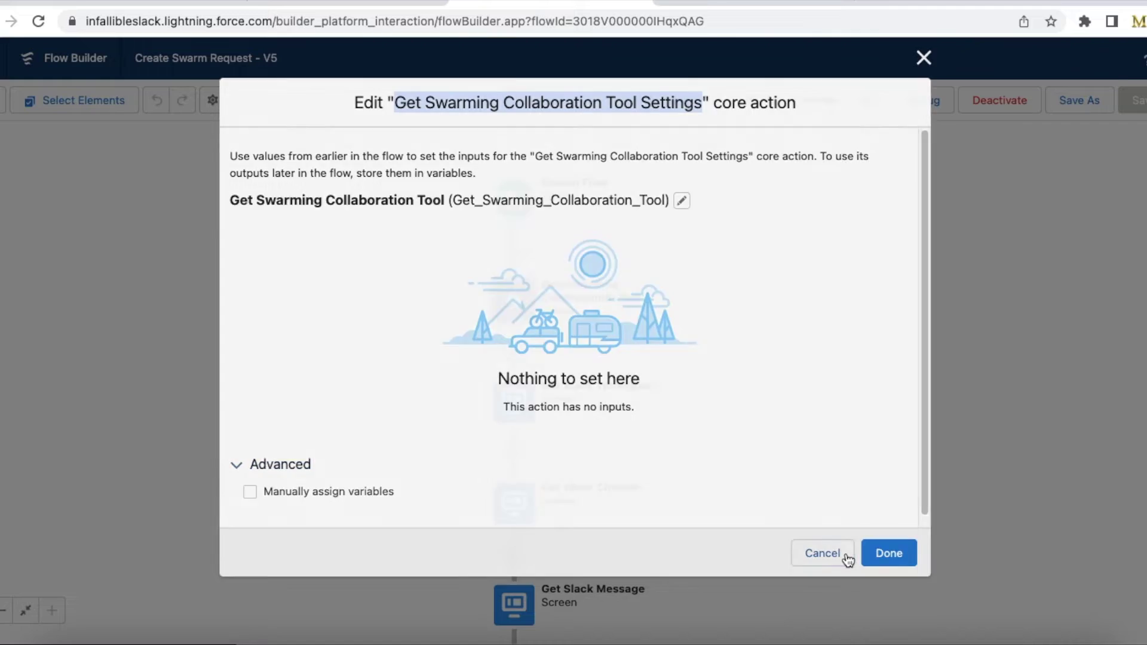
pyautogui.click(843, 555)
# Step: Inspect the Slack Workspace Selector component's properties in the Get Slack Workspace screen, then close the screen editor without saving
pyautogui.scroll(-5, 769, 387)
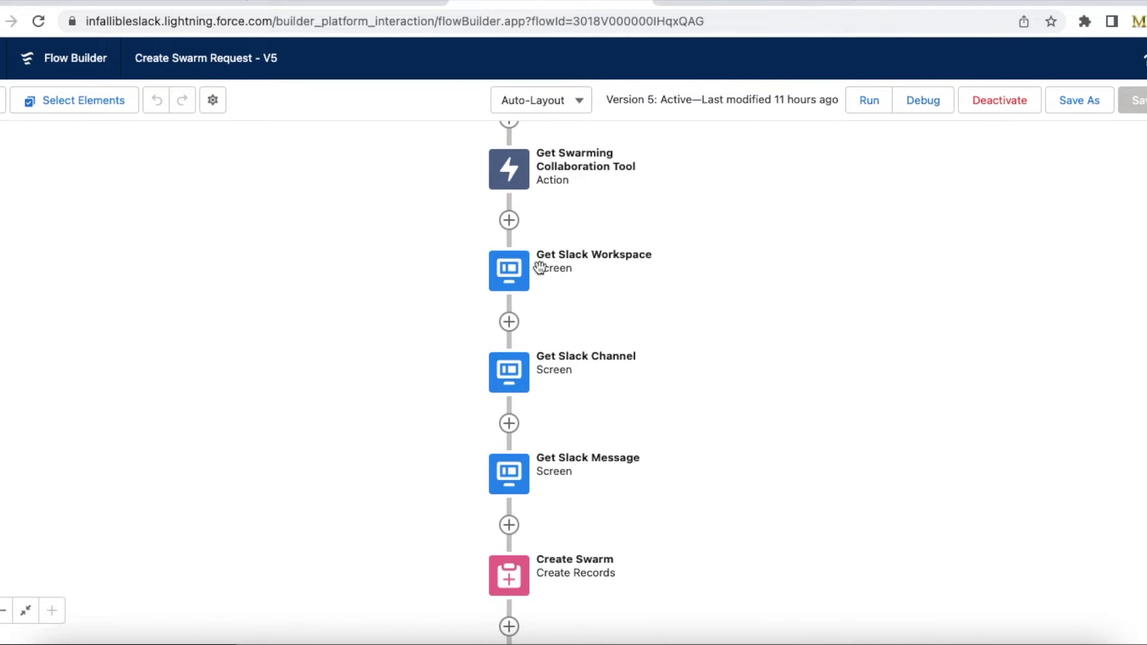
pyautogui.doubleClick(517, 270)
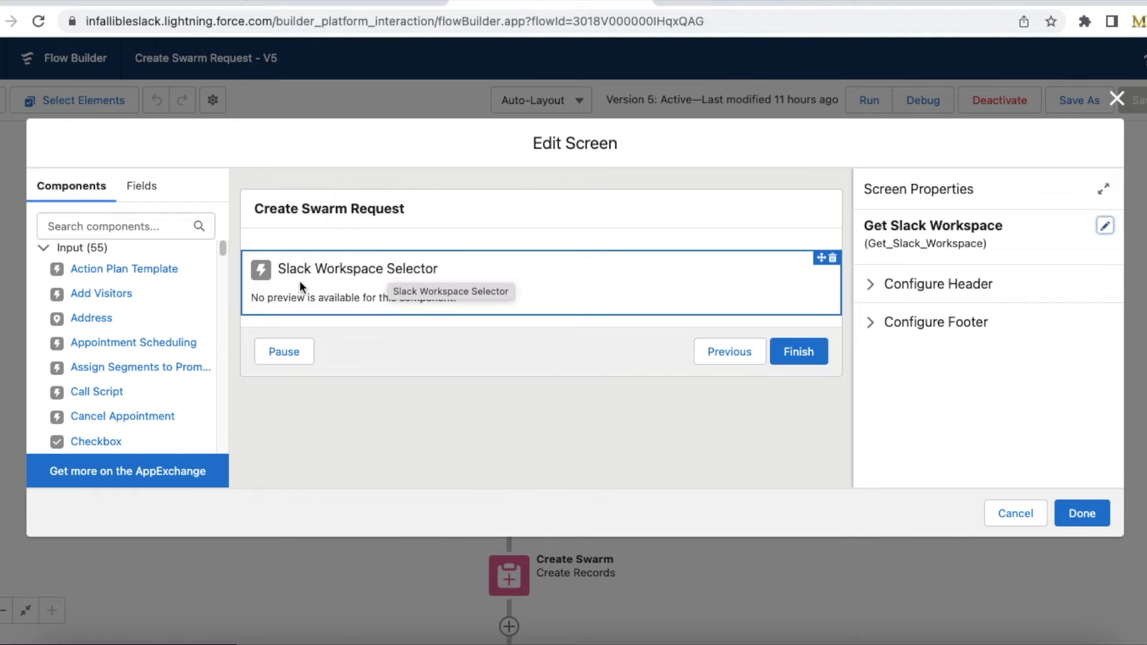
pyautogui.click(387, 280)
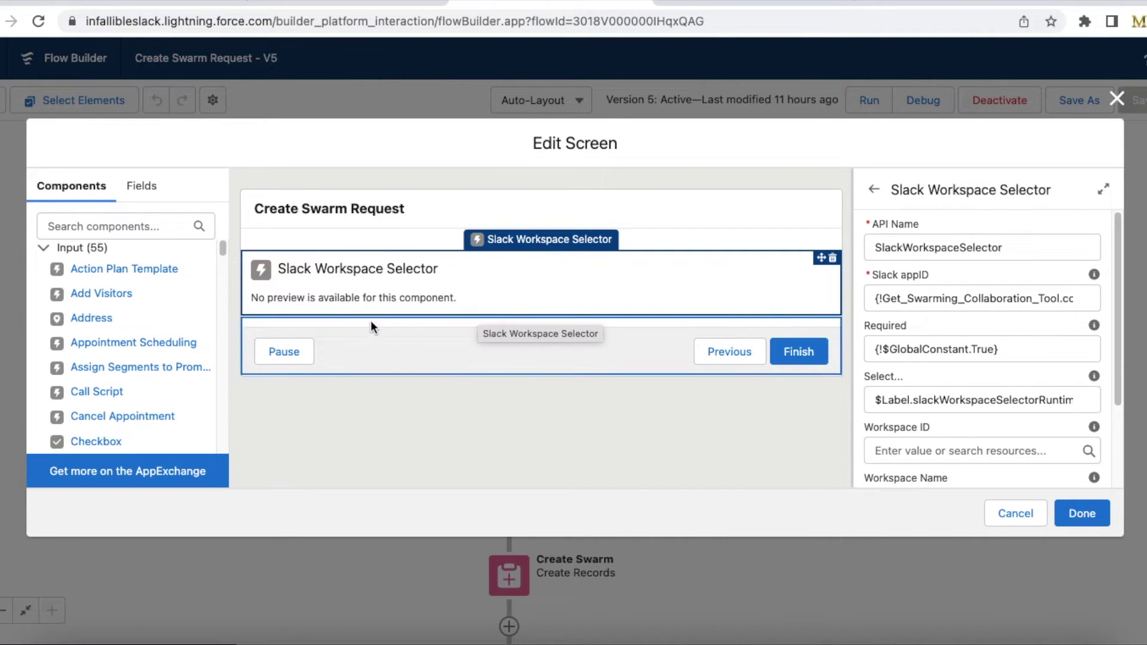
pyautogui.click(1002, 513)
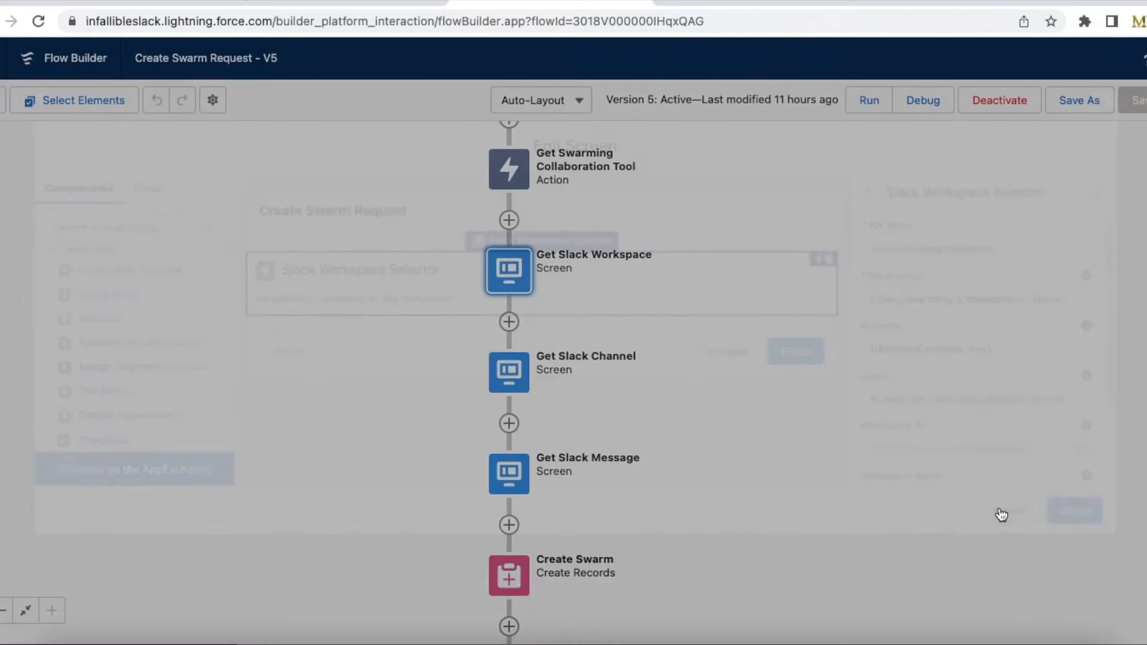
# Step: Inspect the Slack Channel Selector component's properties in the Get Slack Channel screen, and close the screen editor without saving
pyautogui.doubleClick(508, 377)
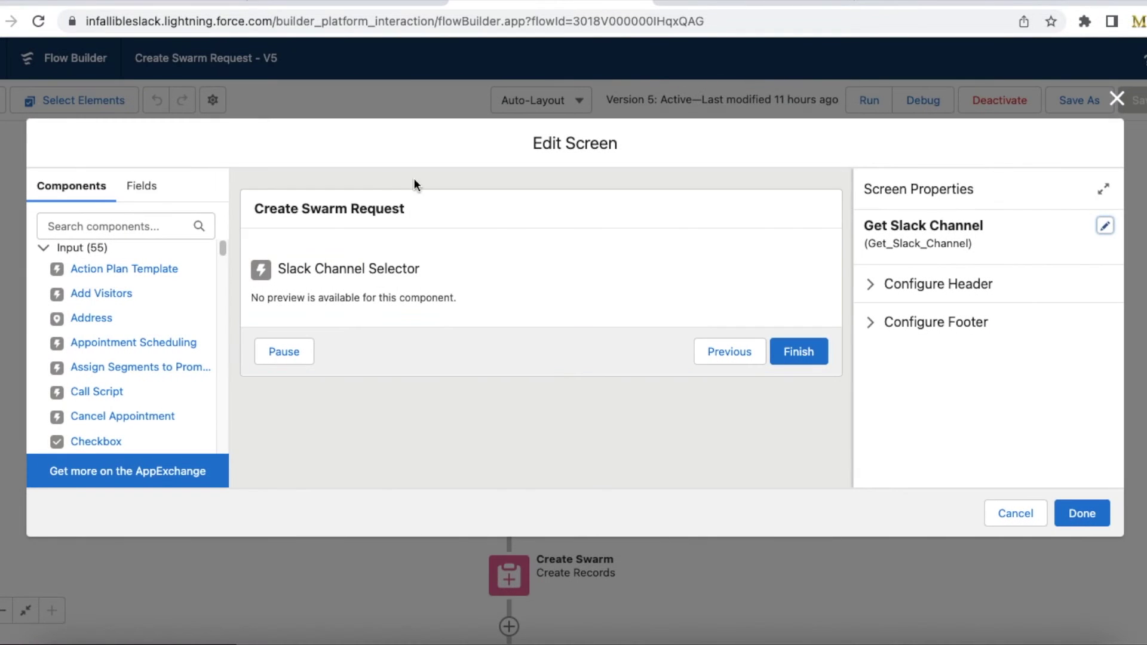
pyautogui.click(527, 289)
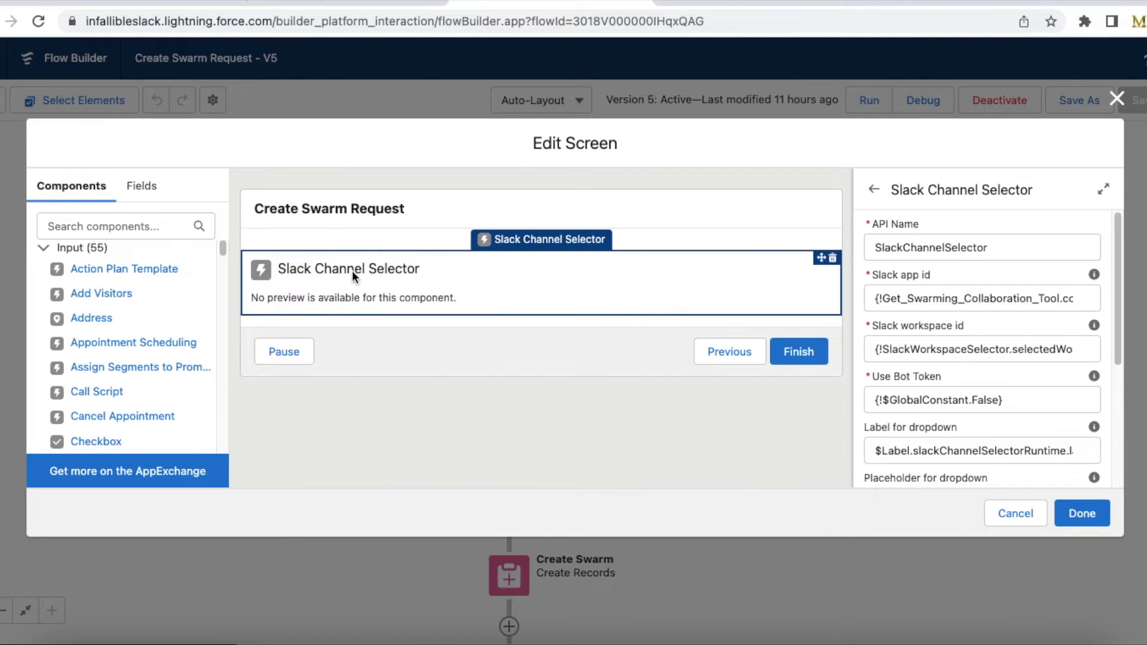
pyautogui.click(1015, 513)
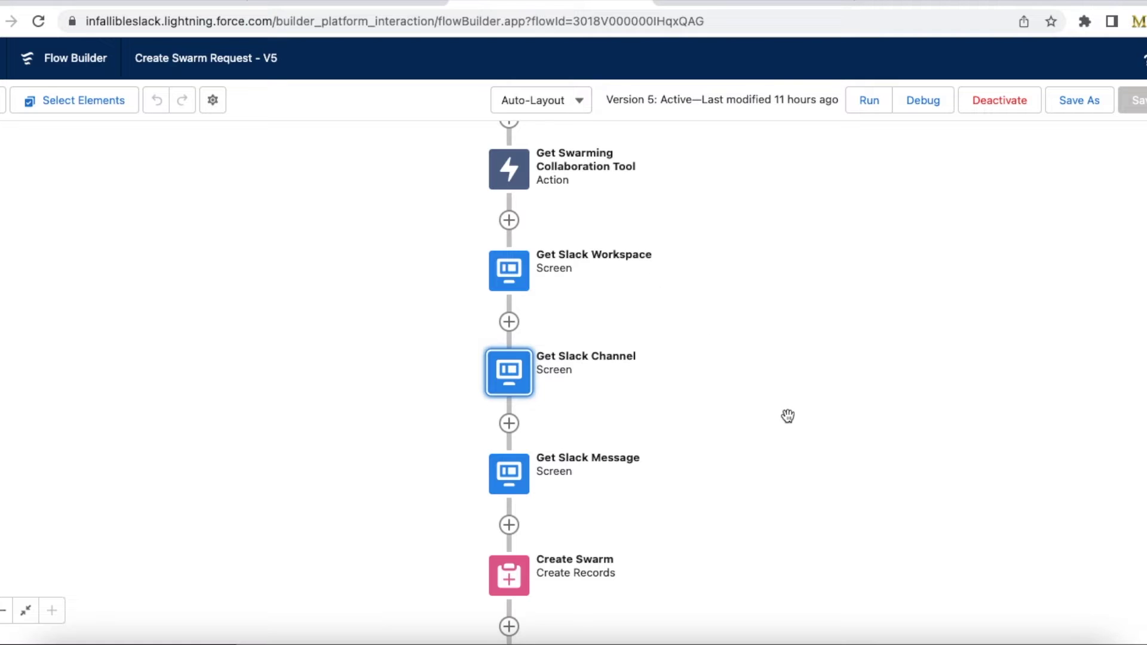
# Step: Inspect the Title and Slack Message text components in the Get Slack Message screen, and close the screen editor without saving
pyautogui.scroll(-5, 780, 410)
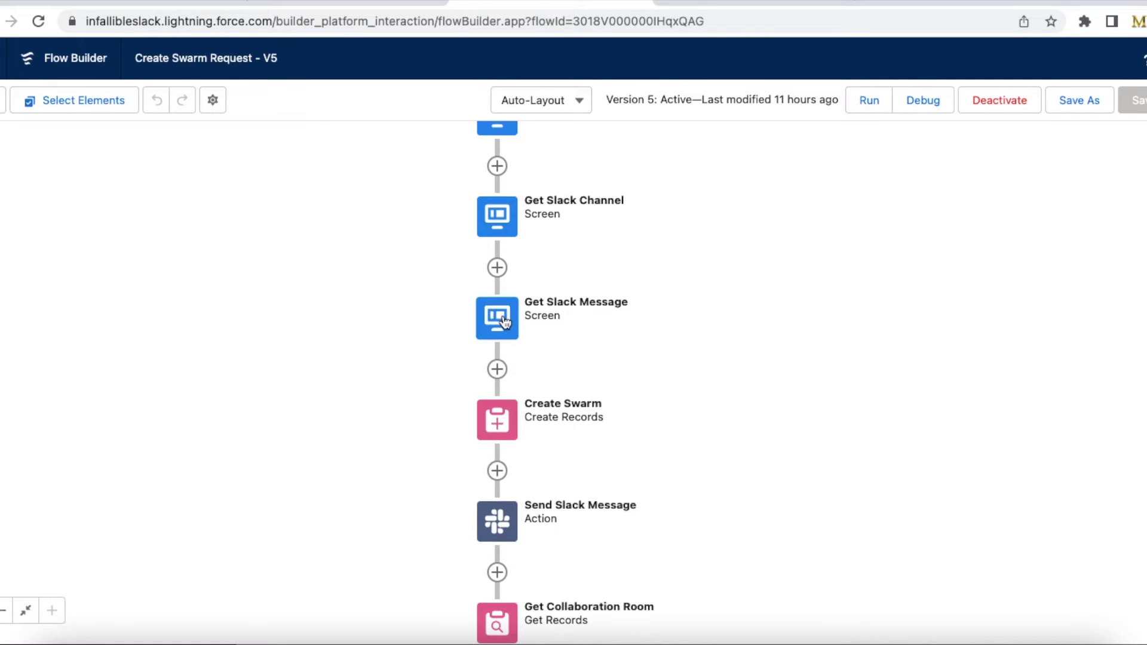
pyautogui.doubleClick(505, 321)
pyautogui.click(358, 287)
pyautogui.click(435, 353)
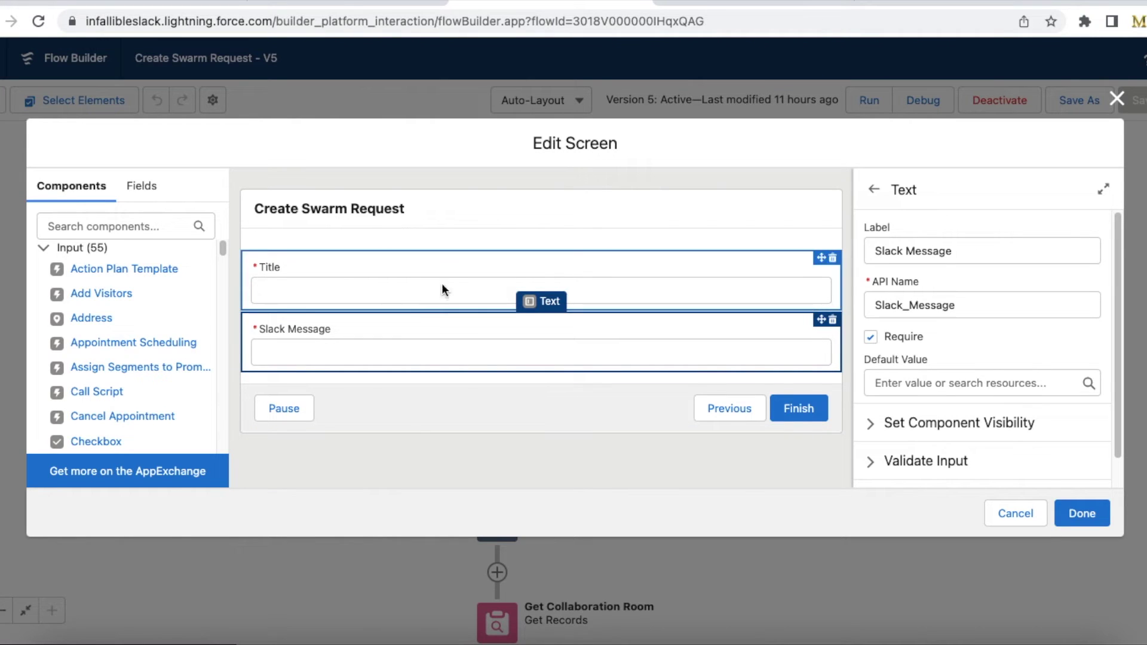
pyautogui.click(384, 295)
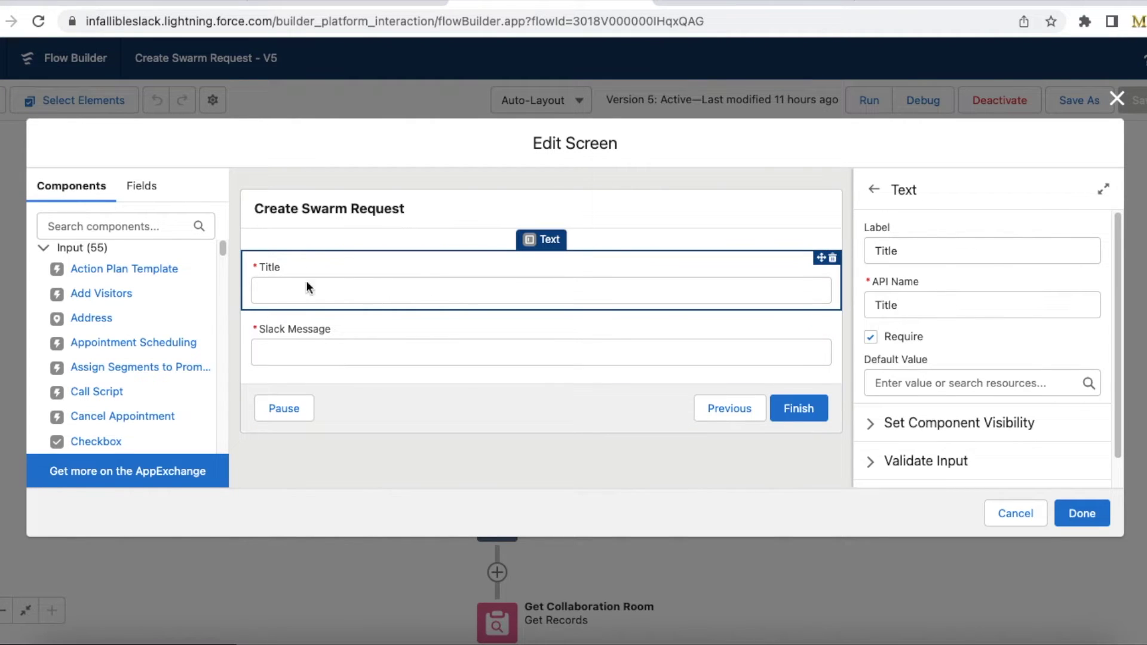
pyautogui.click(319, 346)
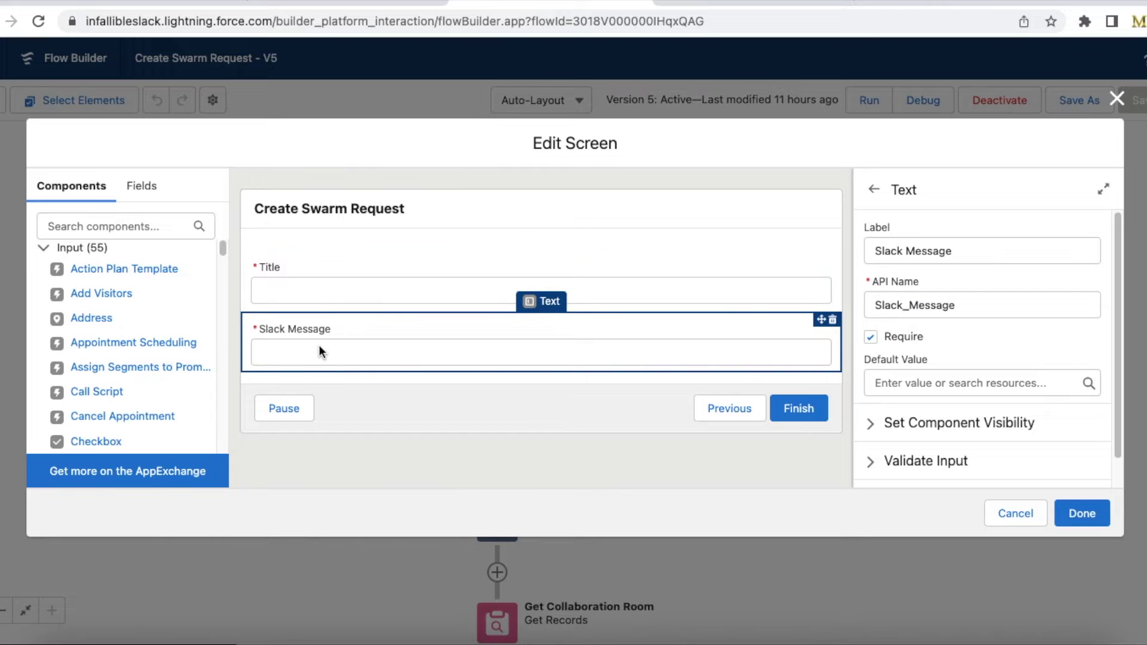
pyautogui.click(318, 288)
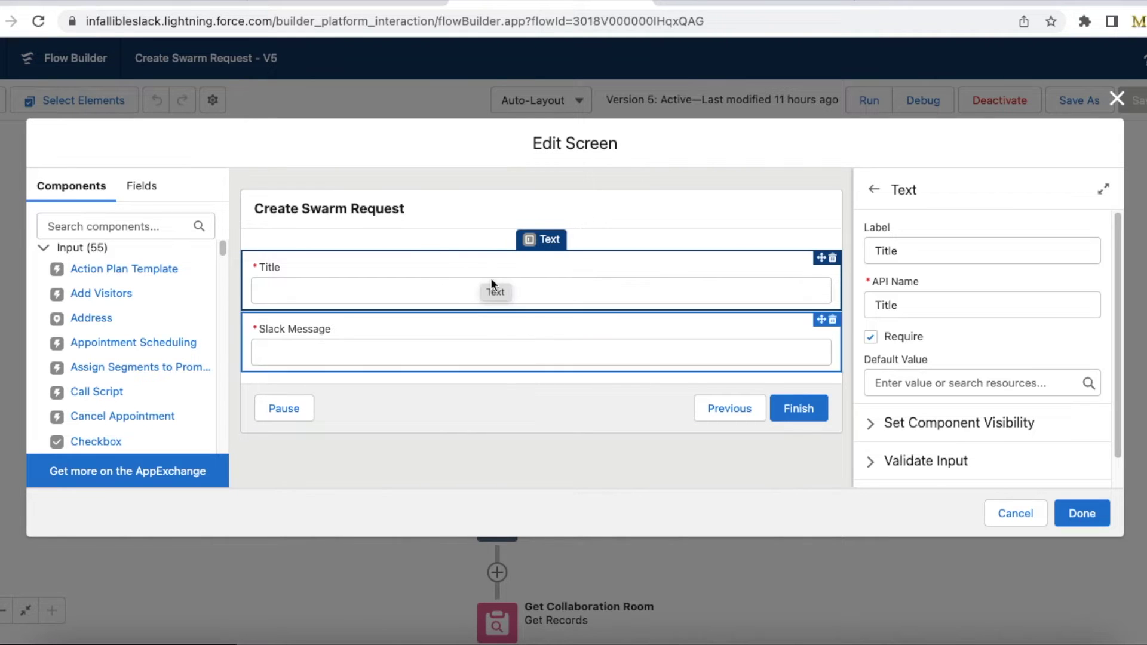
pyautogui.click(1014, 513)
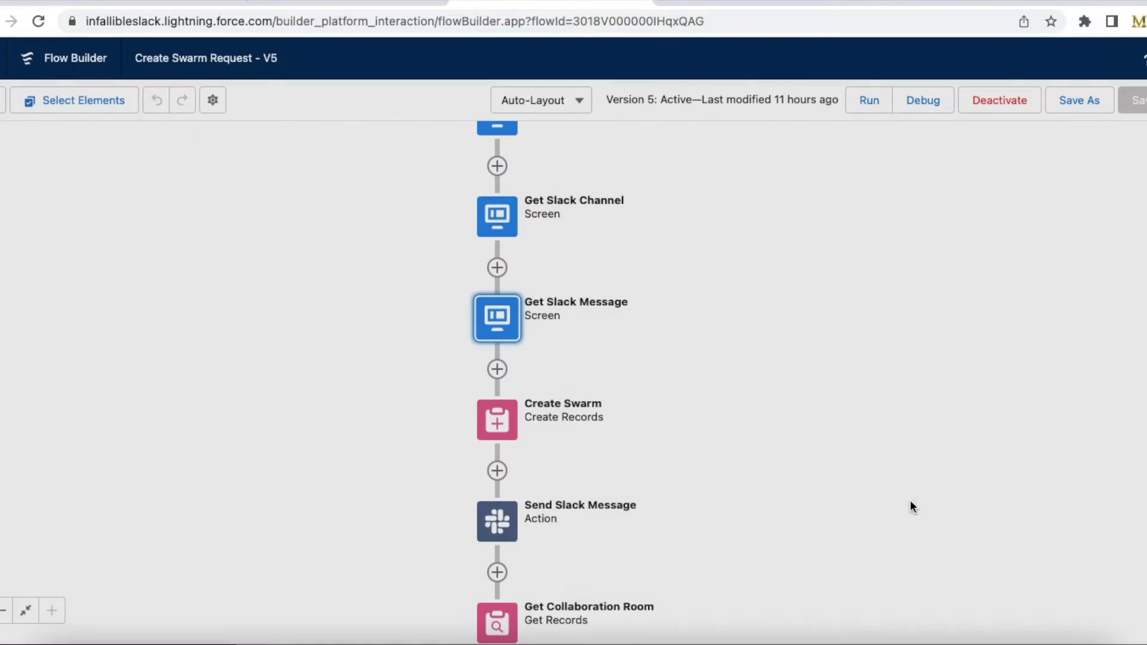
# Step: Open the Create Swarm element and examine its record creation settings and the field values set for the Swarm object
pyautogui.moveTo(880, 506); pyautogui.dragTo(870, 361)
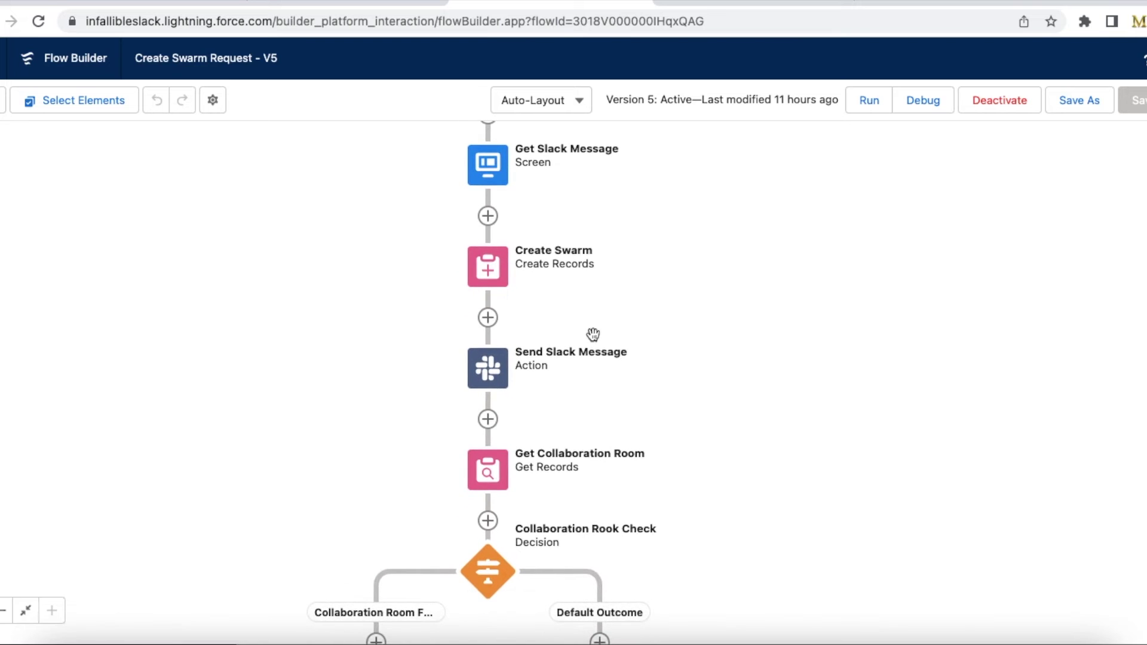
pyautogui.doubleClick(493, 261)
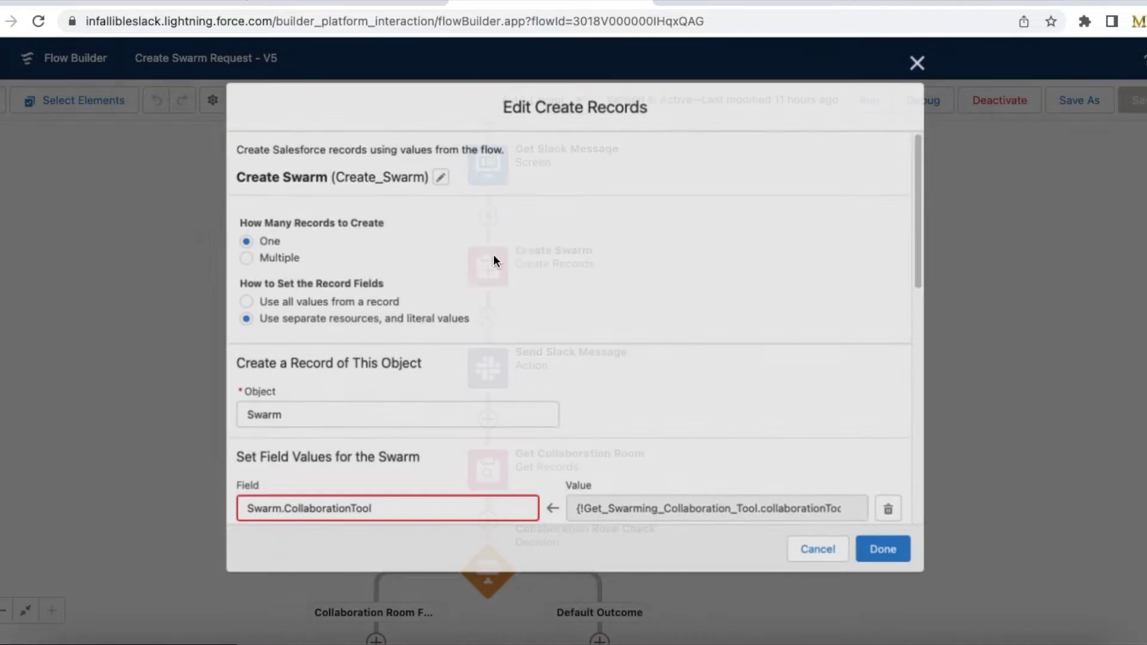
pyautogui.scroll(-5, 399, 346)
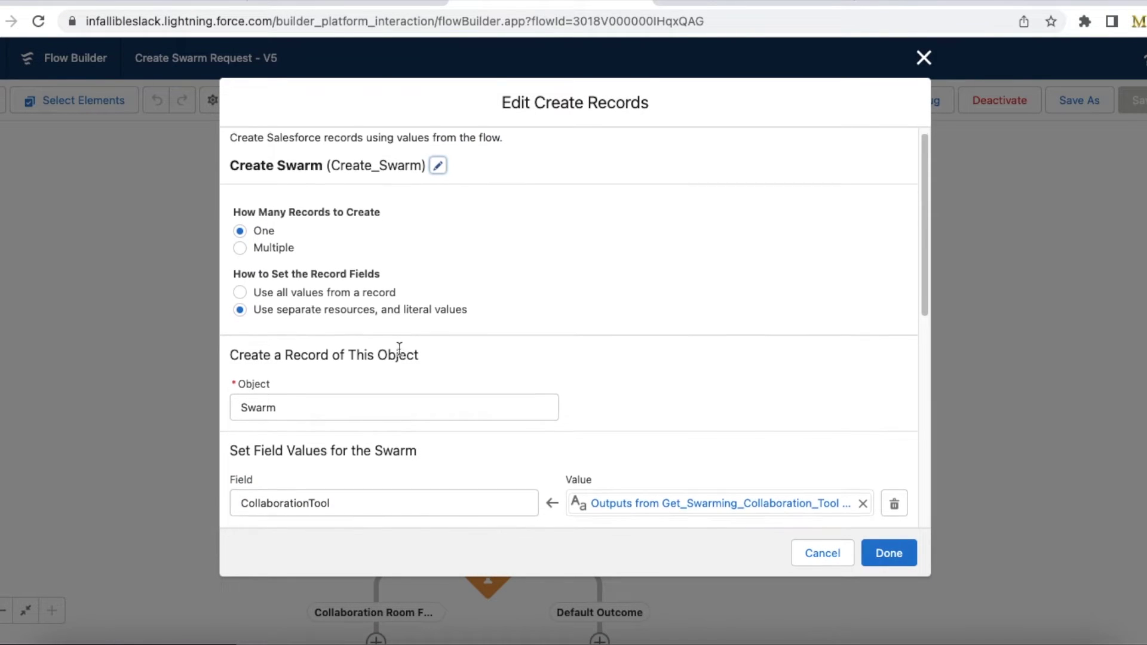
pyautogui.scroll(-5, 383, 338)
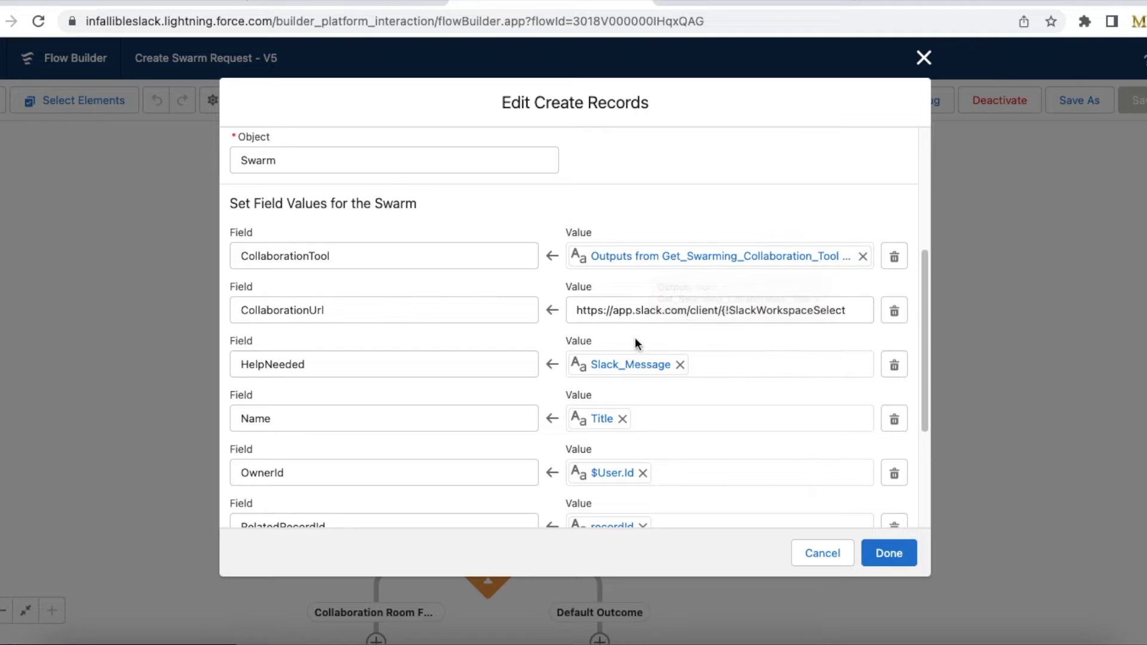
# Step: Copy the CollaborationUrl value into the browser's address bar without loading it, and examine its full workspace and channel ID references
pyautogui.click(663, 312)
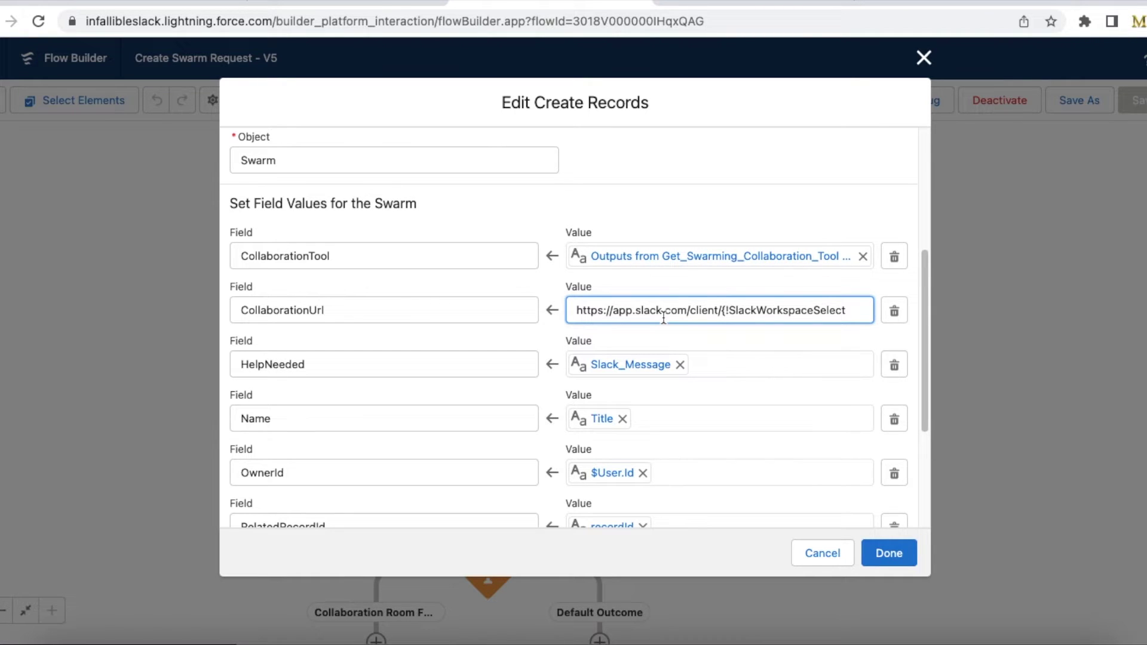
pyautogui.press('super+a')
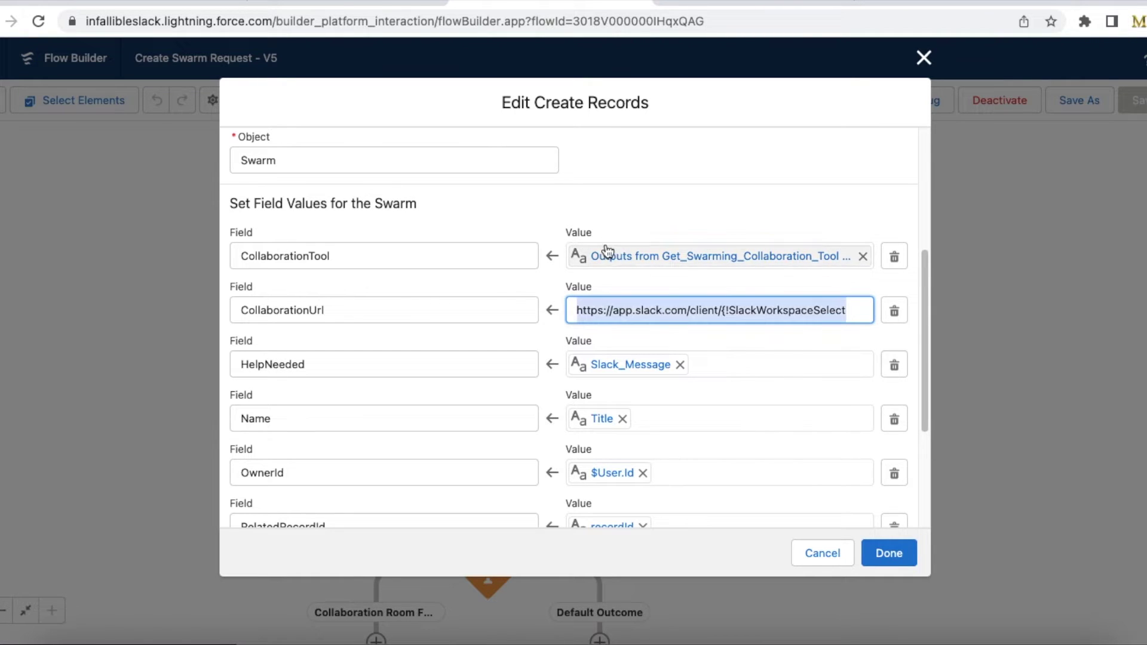
pyautogui.click(554, 24)
pyautogui.write('https://app.slack.com/client/{!SlackWorkspaceSelector.selectedWorkspaceId}/{!SlackChannelSelector.selectedChannelId}')
pyautogui.moveTo(801, 21); pyautogui.dragTo(230, 22)
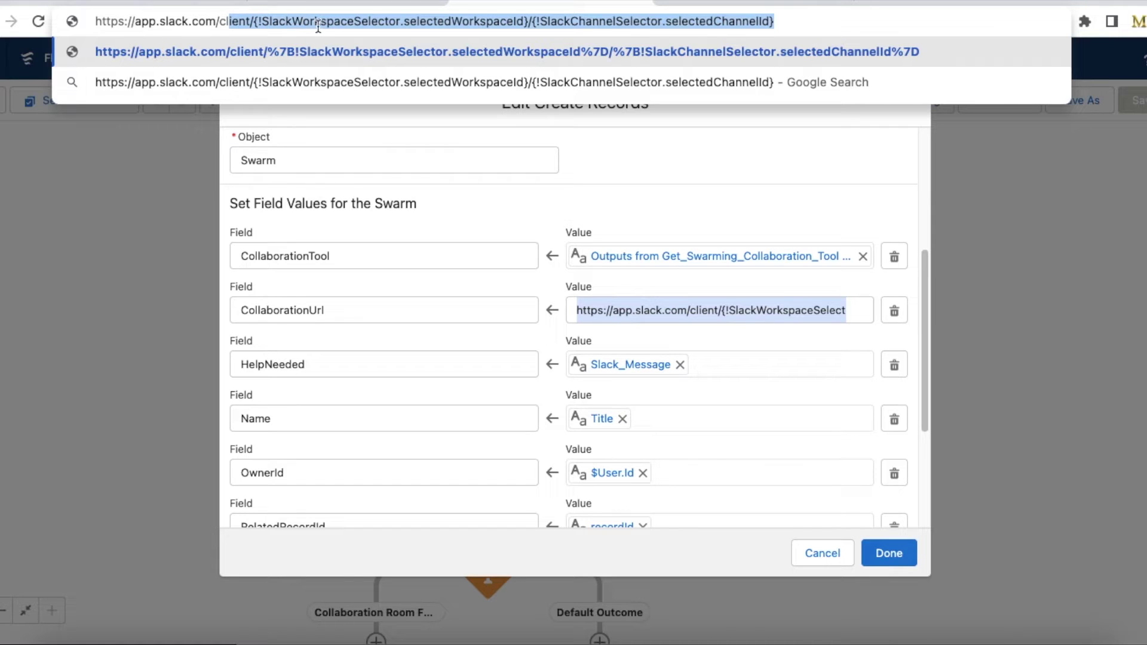
pyautogui.press('super+c')
pyautogui.click(449, 22)
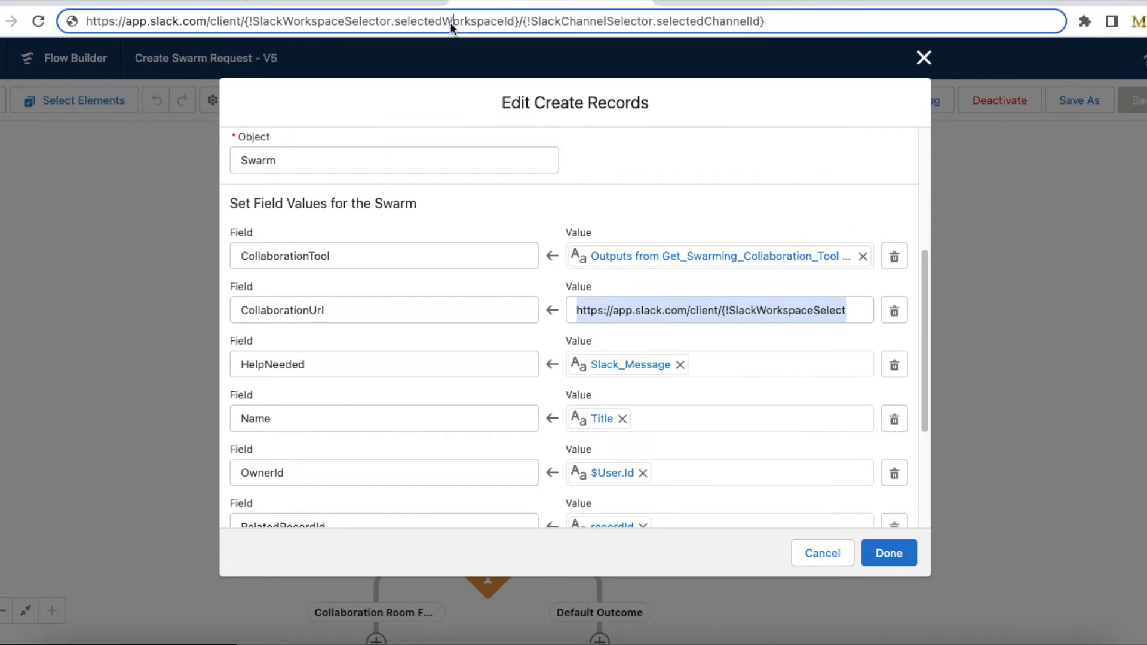
pyautogui.doubleClick(565, 21)
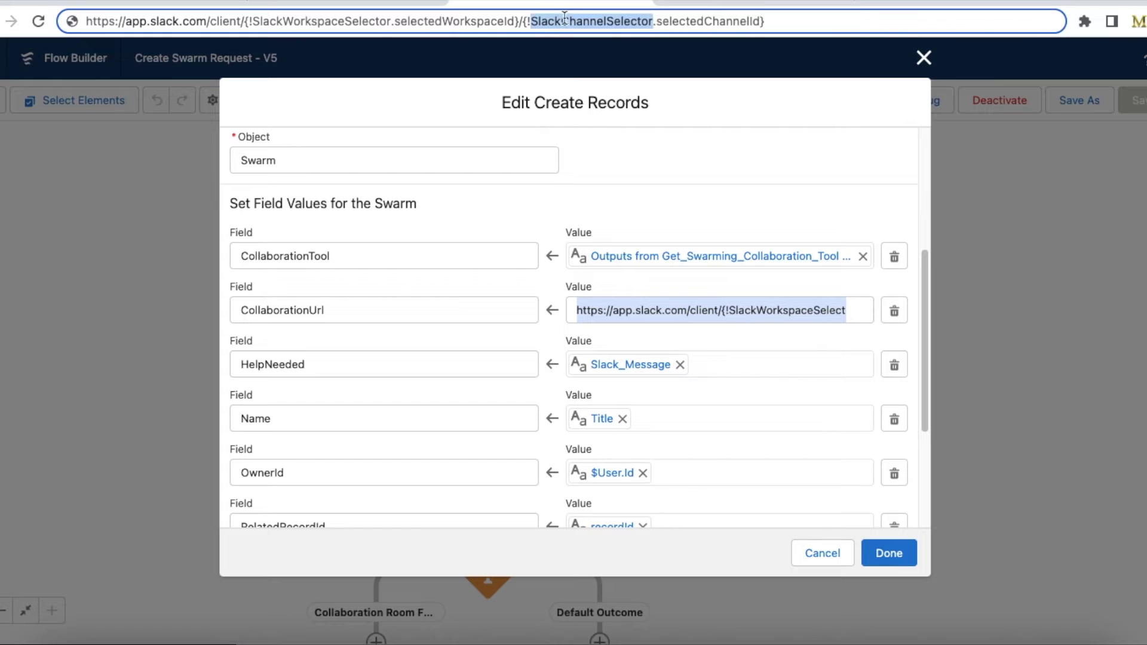
pyautogui.doubleClick(717, 24)
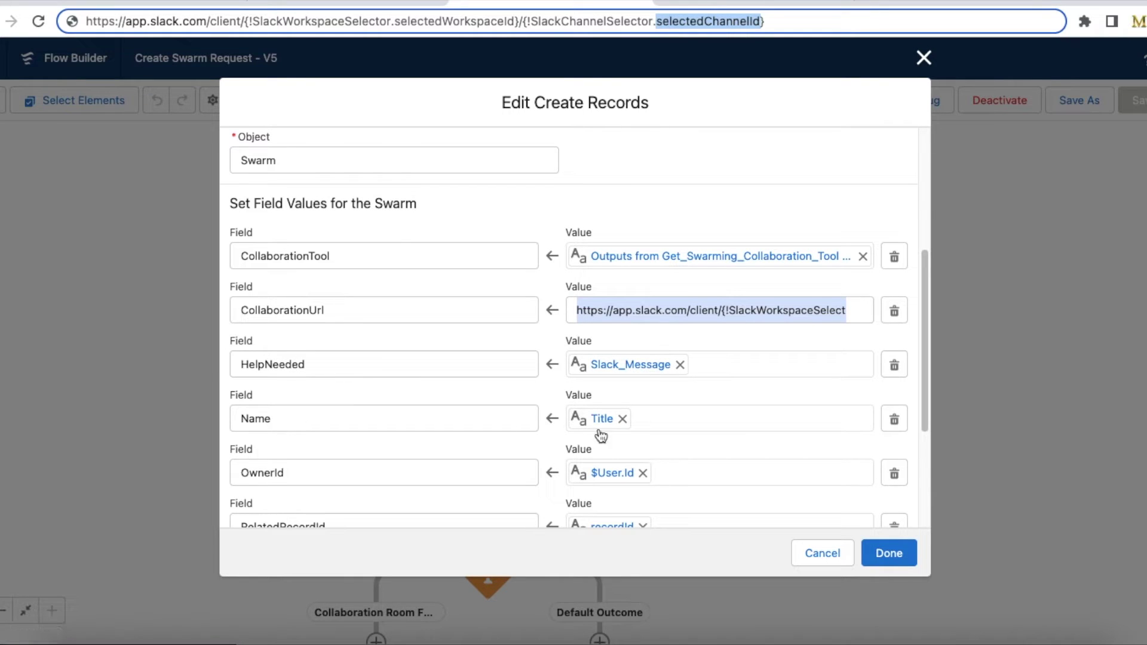
# Step: Review the remaining Create Swarm field values through Status and close the element without saving changes
pyautogui.scroll(-2, 612, 429)
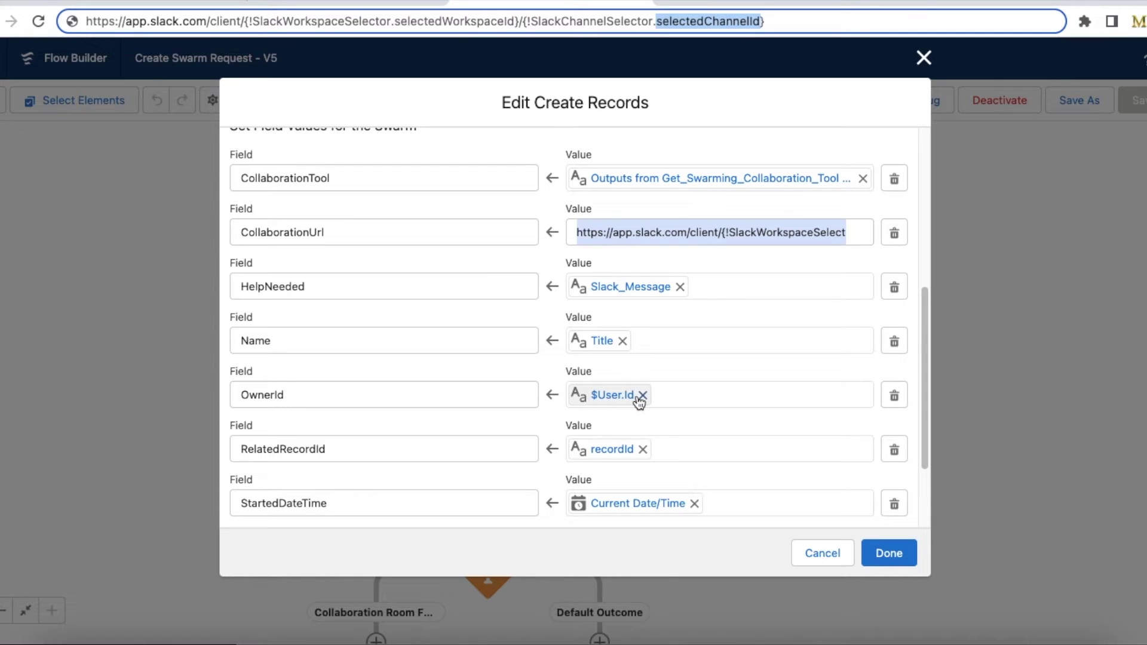
pyautogui.scroll(-3, 320, 448)
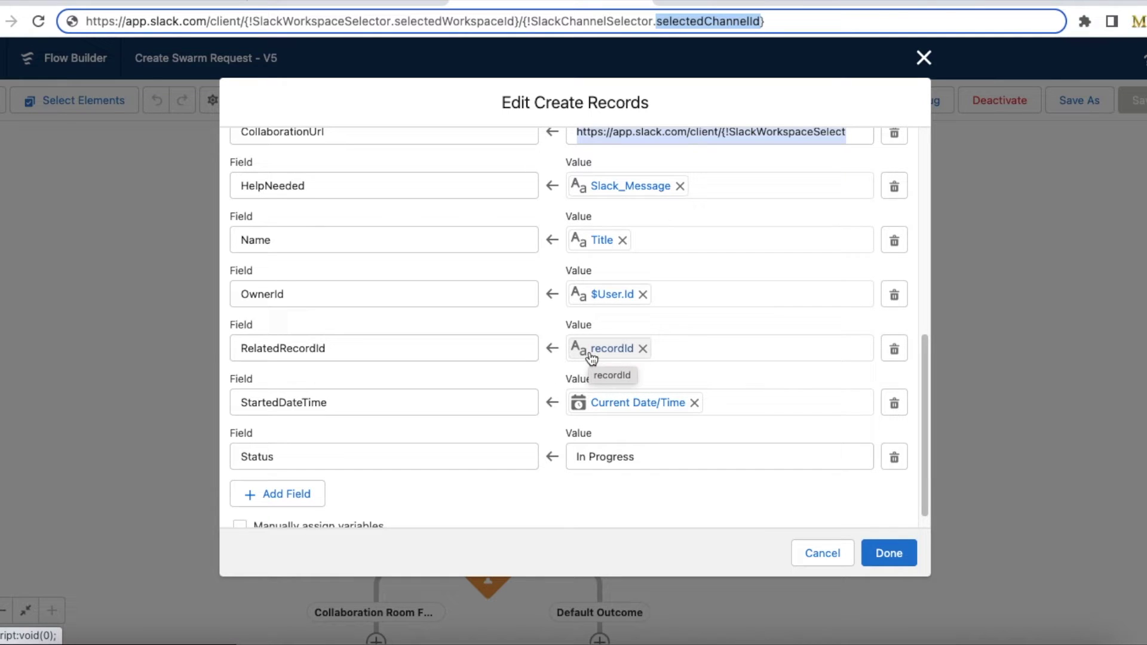
pyautogui.scroll(-1, 356, 346)
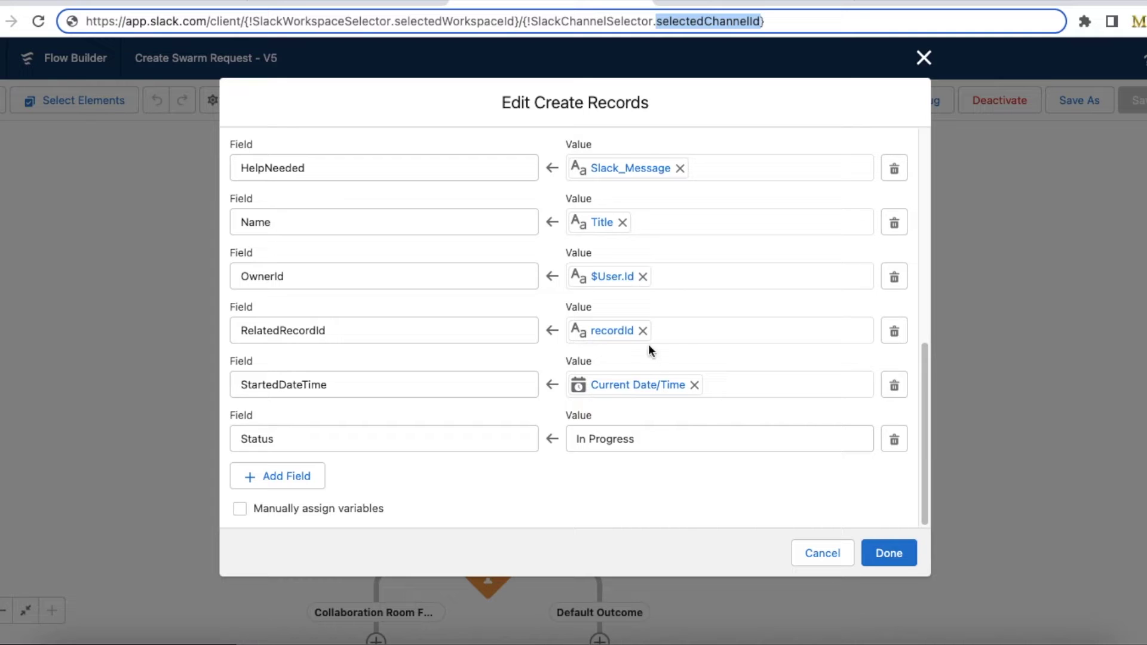
pyautogui.scroll(10, 651, 350)
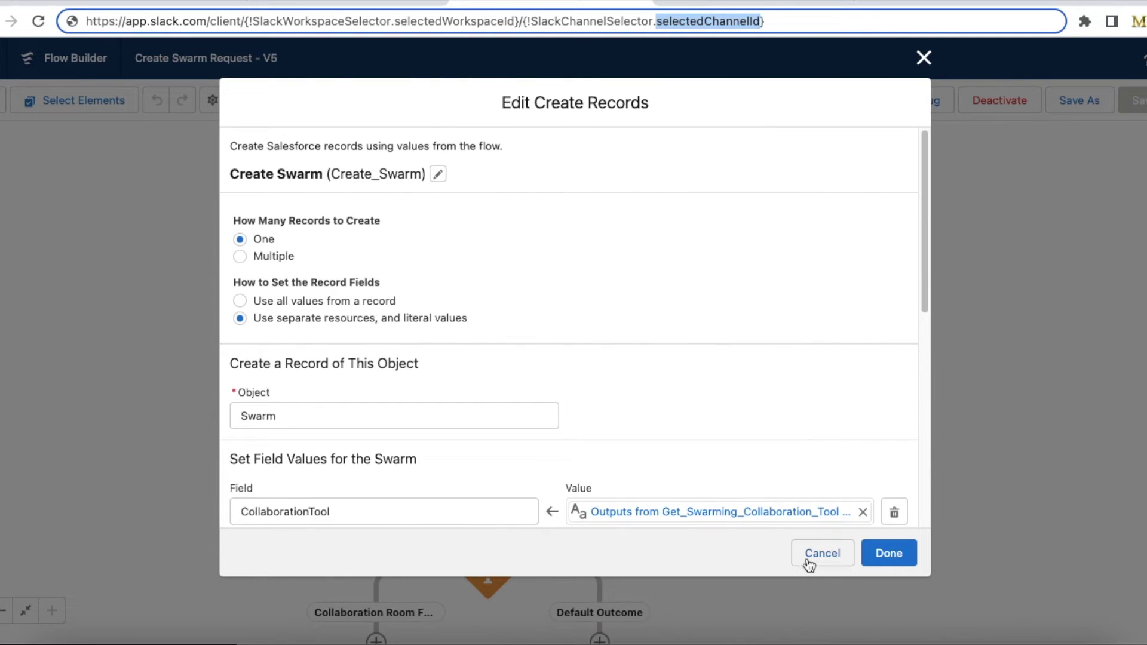
pyautogui.click(808, 564)
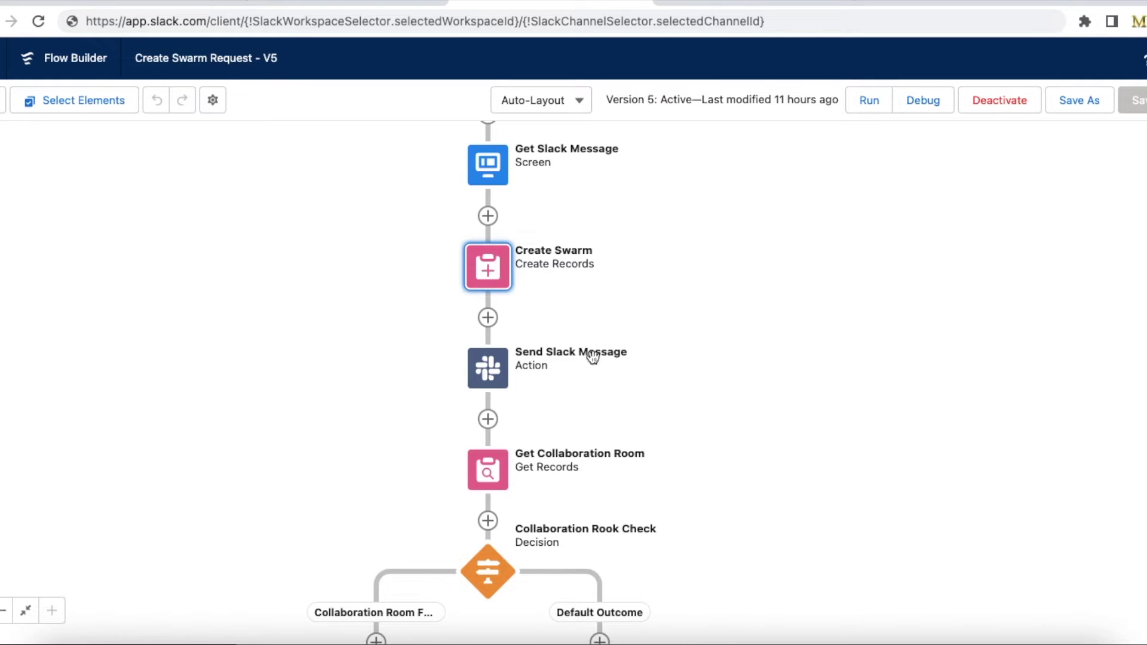
# Step: Open the Send Slack Message action and examine its Slack connection values, message details and view API name
pyautogui.doubleClick(493, 372)
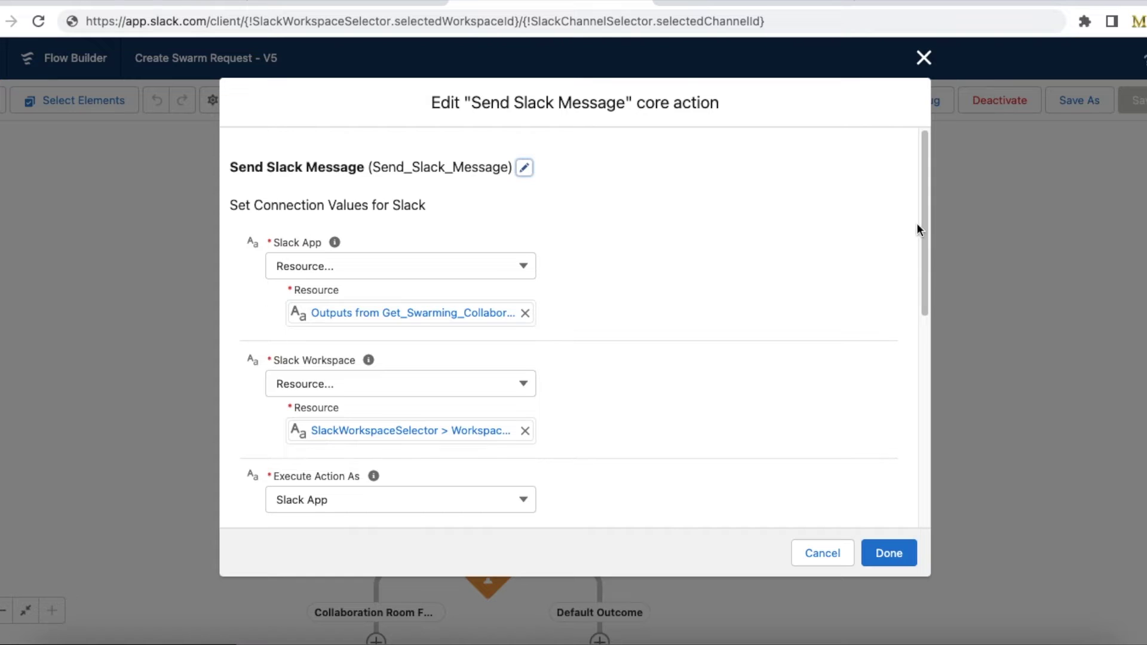
pyautogui.moveTo(919, 225); pyautogui.dragTo(916, 327)
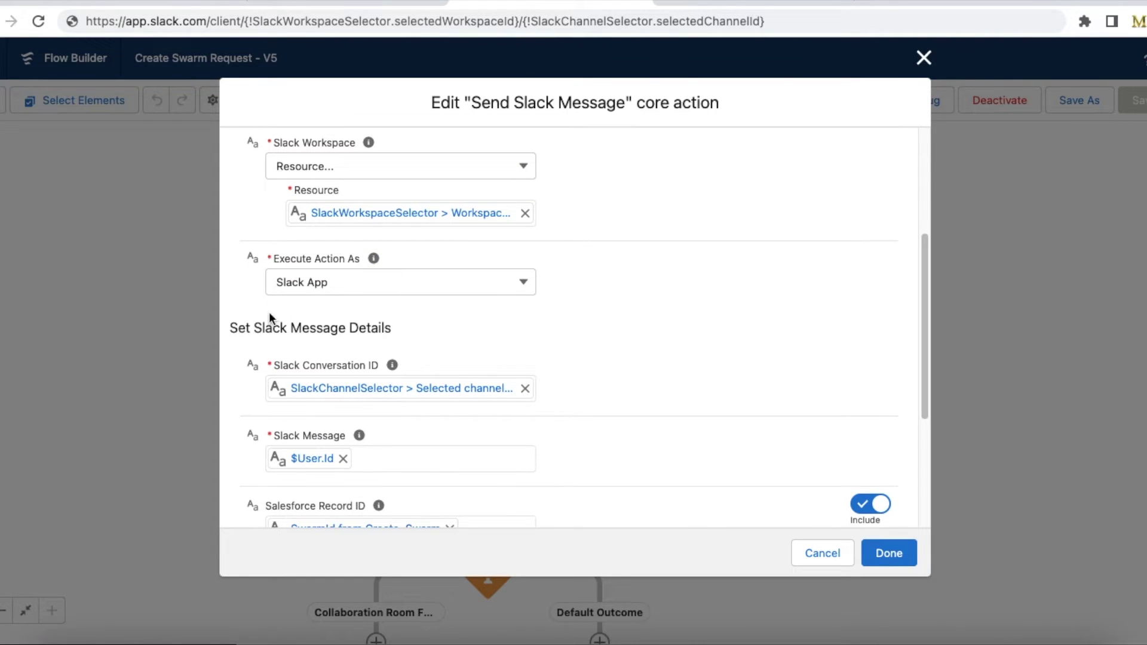
pyautogui.scroll(-2, 718, 339)
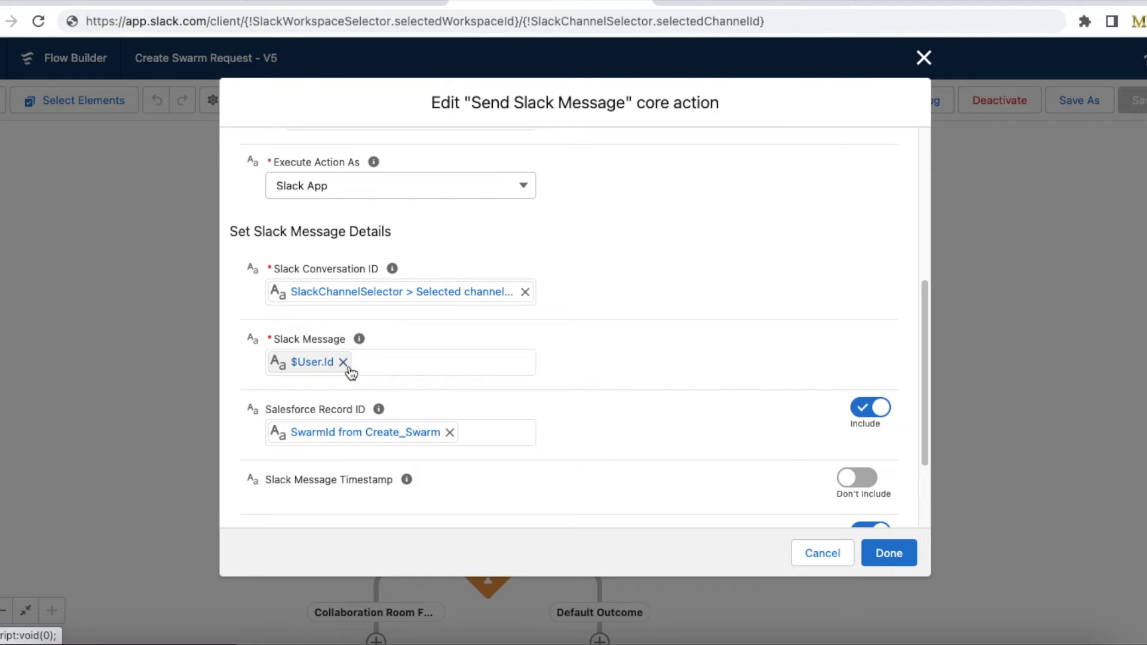
pyautogui.scroll(-3, 387, 441)
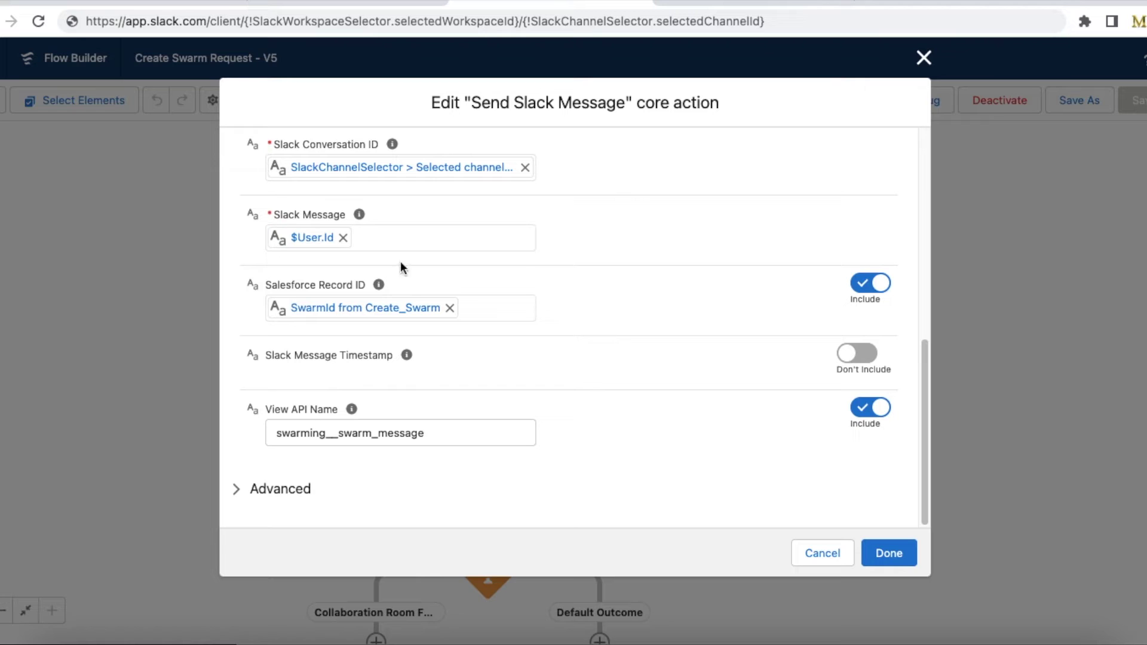
# Step: Inspect the Slack Message Timestamp output variable in the Send Slack Message action's advanced options, and close the action without saving
pyautogui.click(237, 488)
pyautogui.scroll(-4, 348, 396)
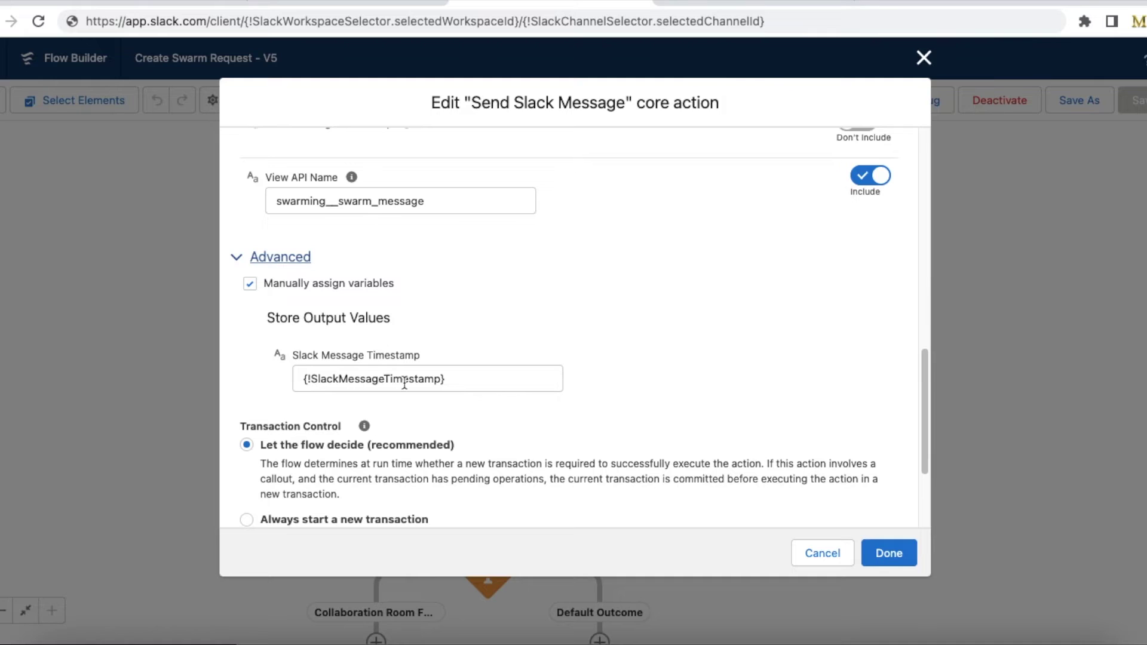
pyautogui.click(432, 380)
pyautogui.doubleClick(433, 380)
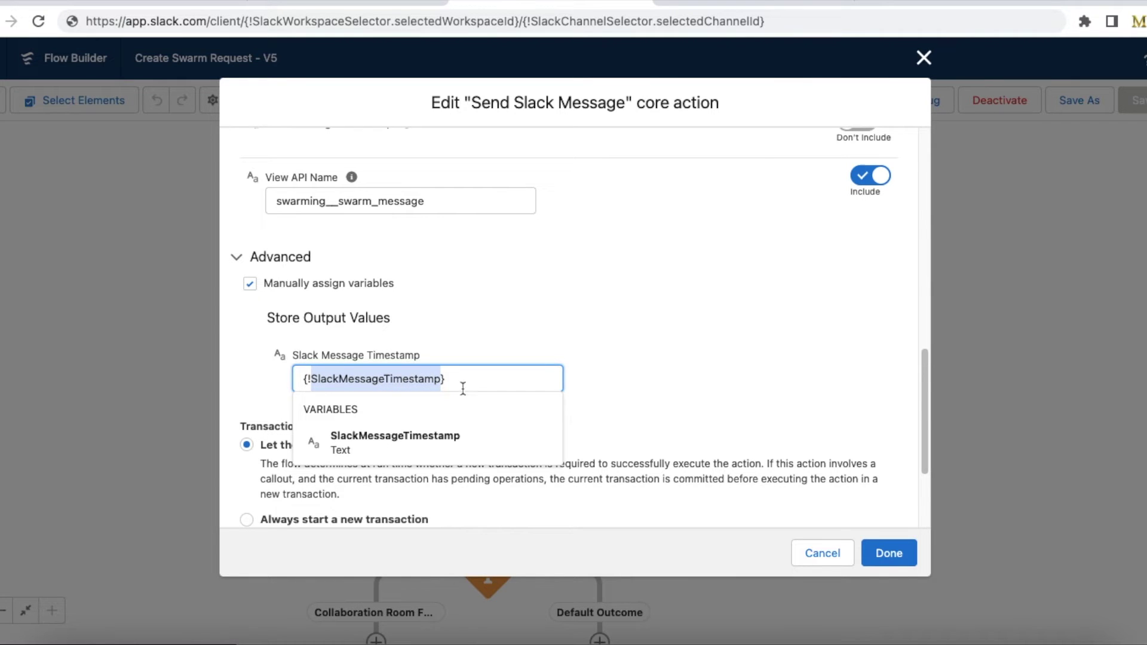
pyautogui.click(830, 559)
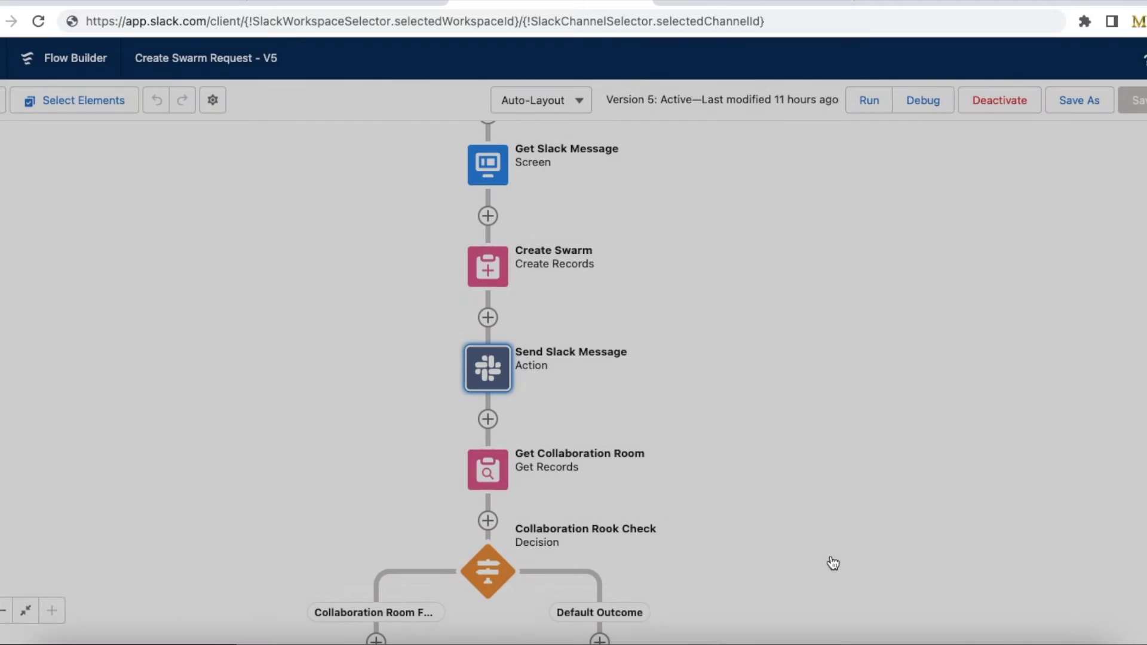
# Step: Review the object and filter conditions of the Get Collaboration Room element, compare them with the Slack test2 channel, and close without saving
pyautogui.moveTo(819, 530); pyautogui.dragTo(799, 335)
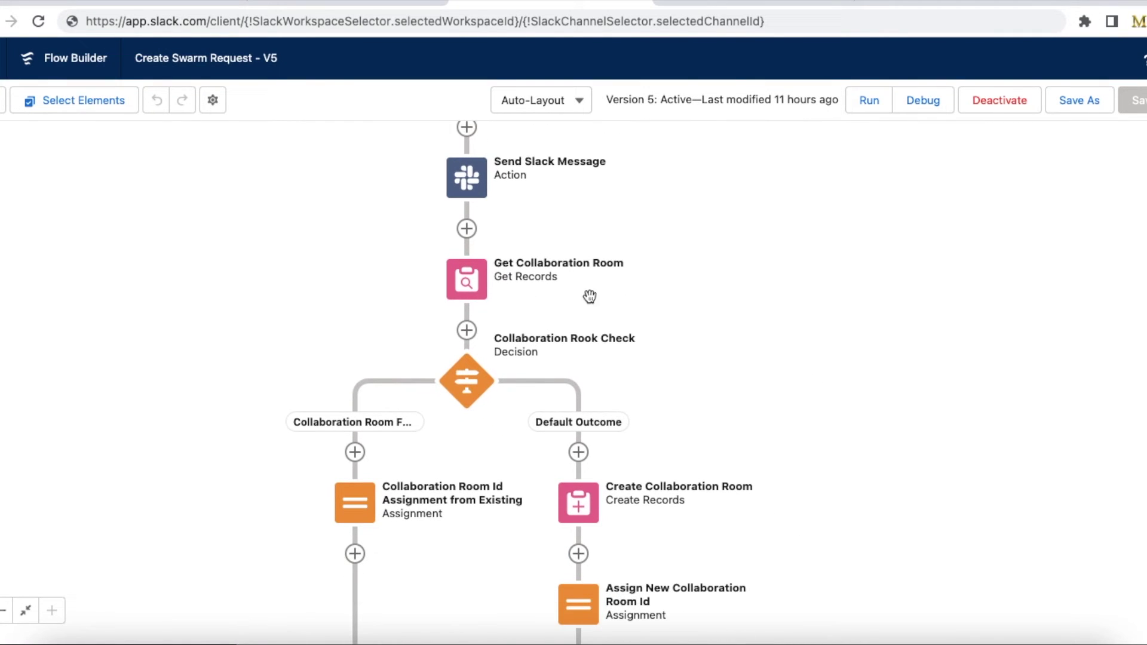
pyautogui.doubleClick(478, 282)
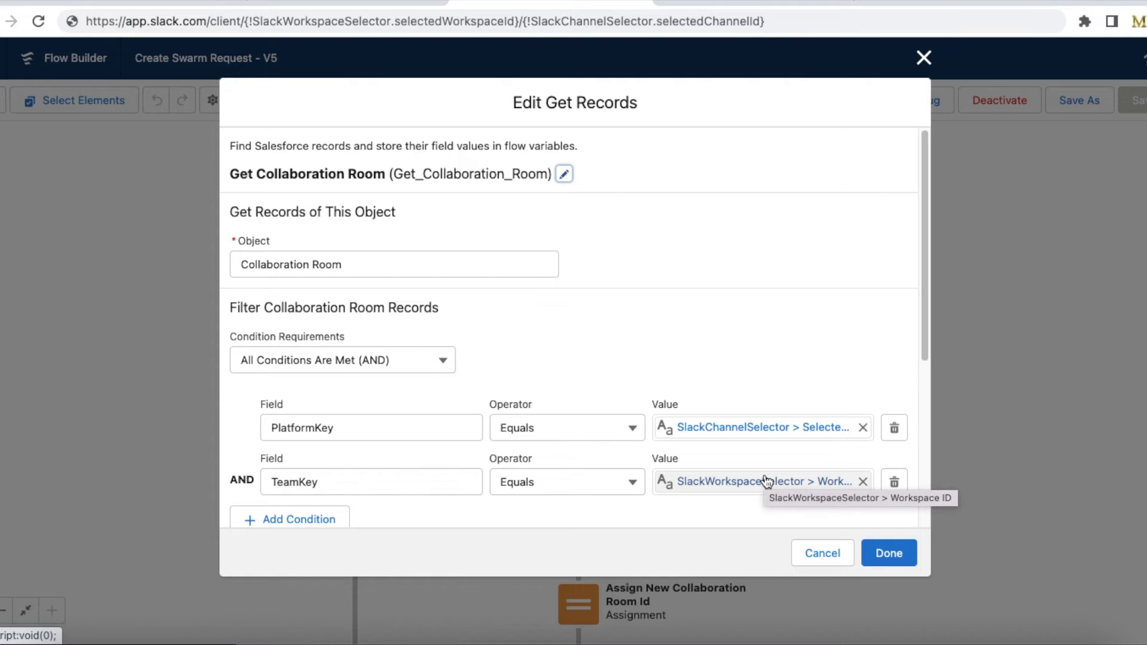
pyautogui.scroll(-2, 762, 479)
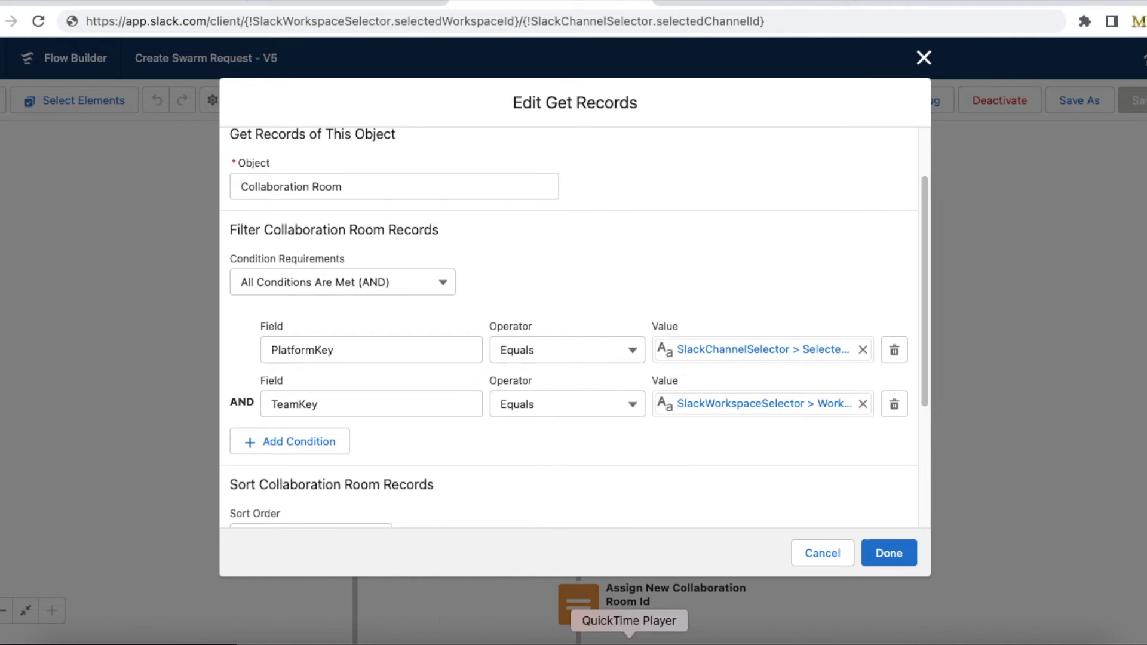
pyautogui.click(371, 639)
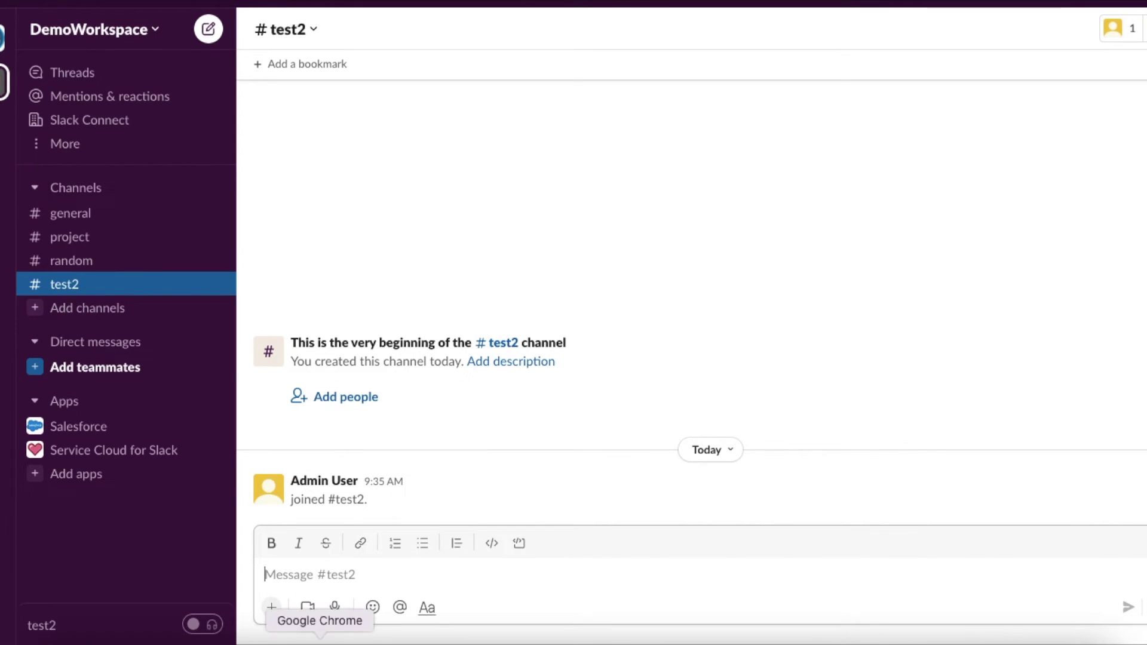
pyautogui.click(320, 639)
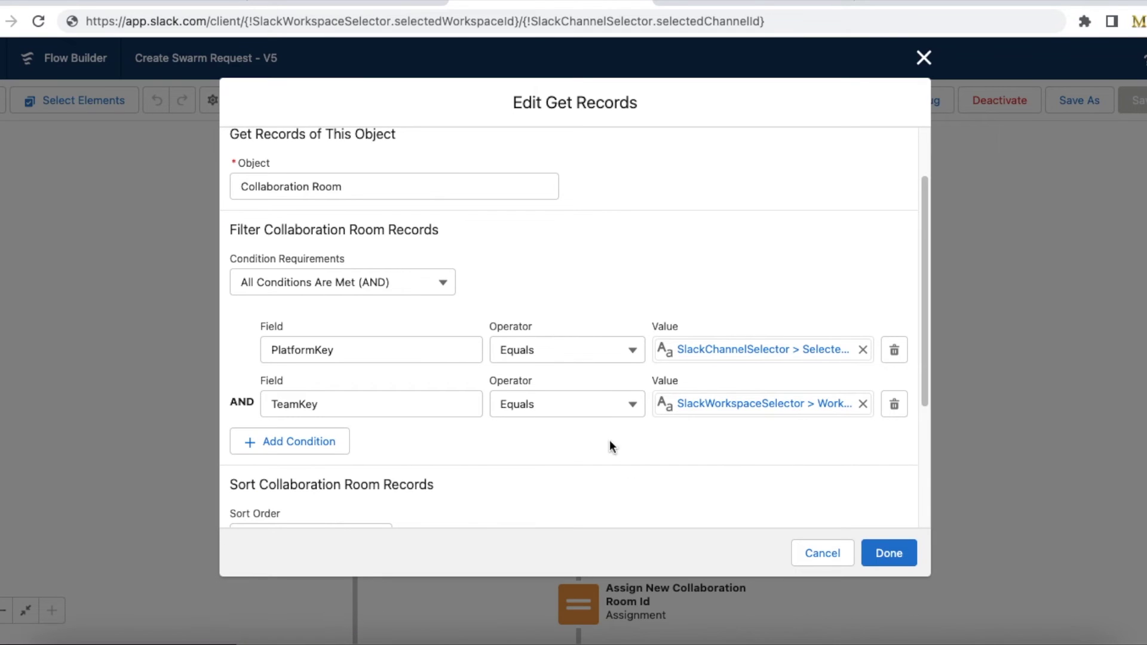
pyautogui.click(818, 553)
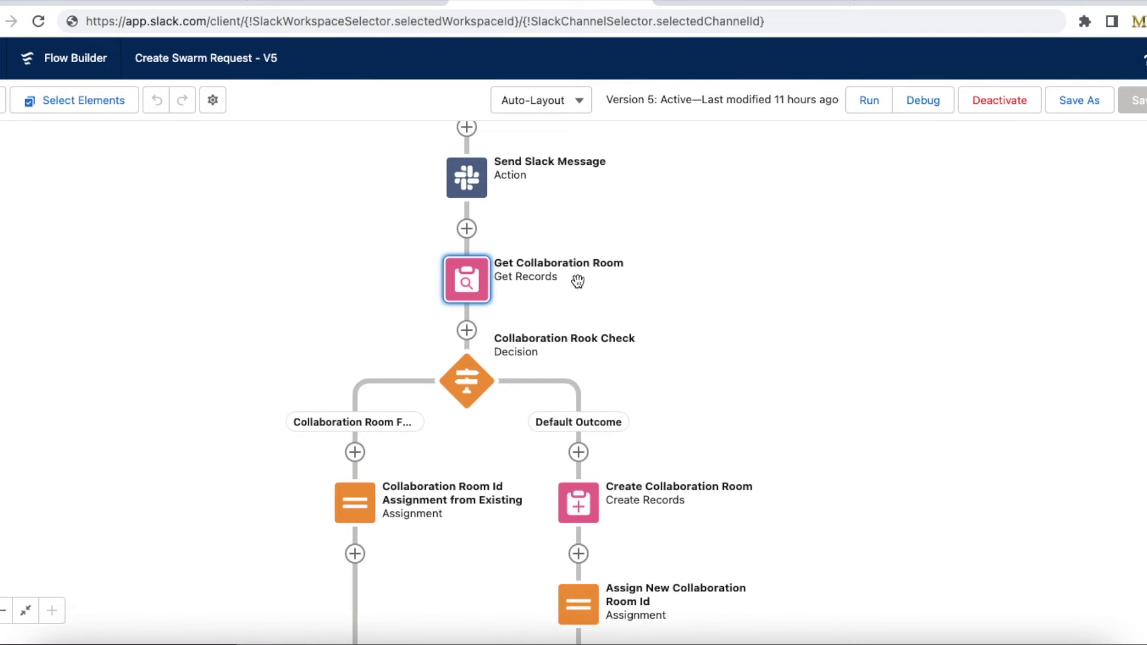
# Step: Examine the Collaboration Room Found outcome and its condition in the Collaboration Rook Check decision, and close it without saving
pyautogui.scroll(-5, 737, 256)
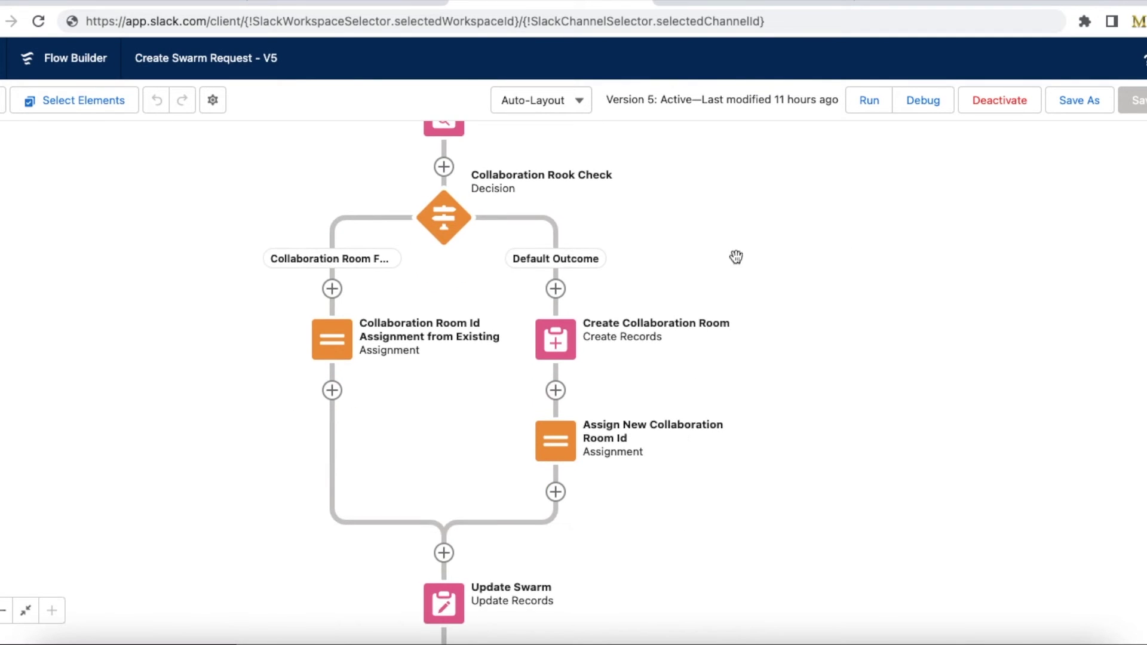
pyautogui.doubleClick(449, 223)
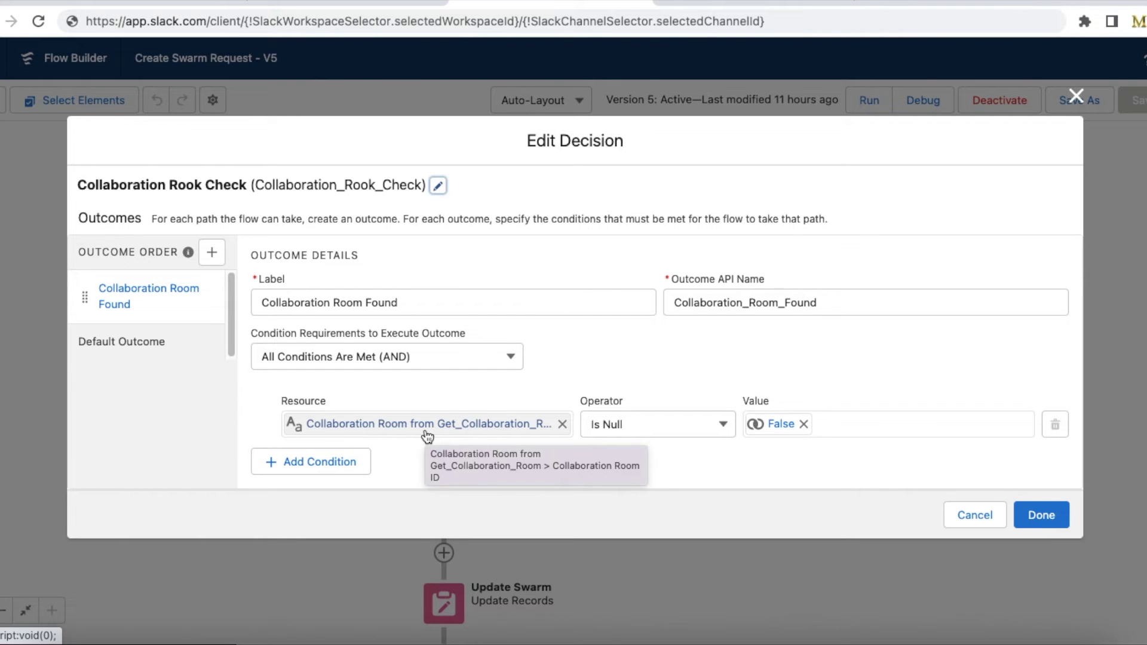
pyautogui.click(987, 517)
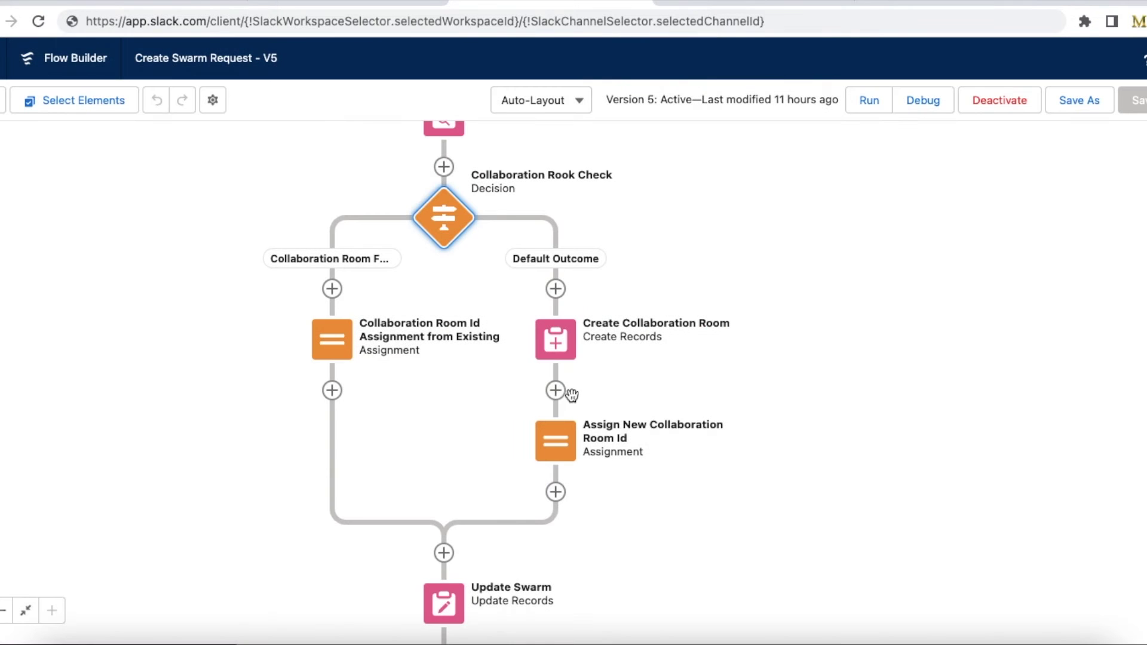
# Step: Examine the collaborationRoomId variable and its source value in the Collaboration Room Id Assignment from Existing element, and close it without saving
pyautogui.click(351, 334)
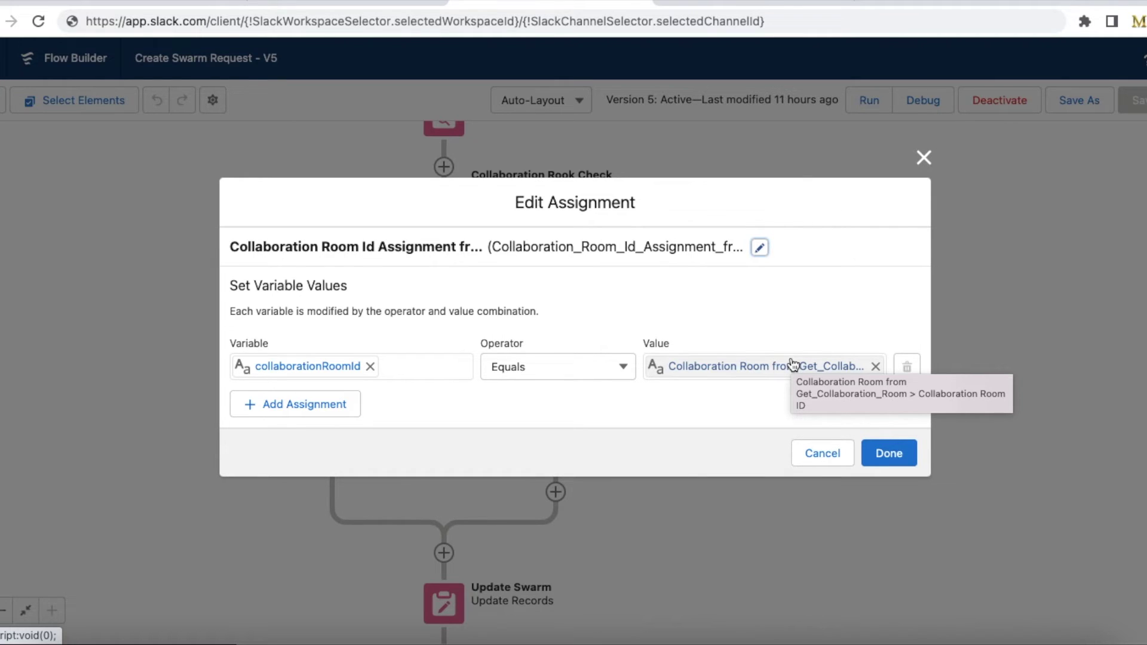
pyautogui.click(823, 455)
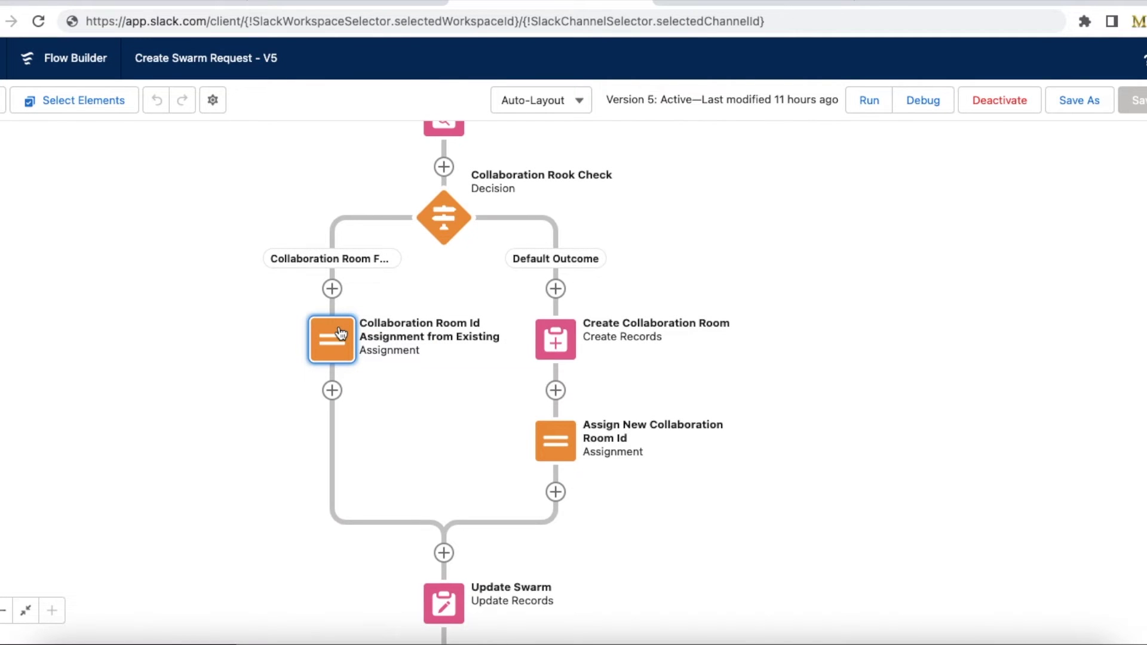
pyautogui.doubleClick(341, 333)
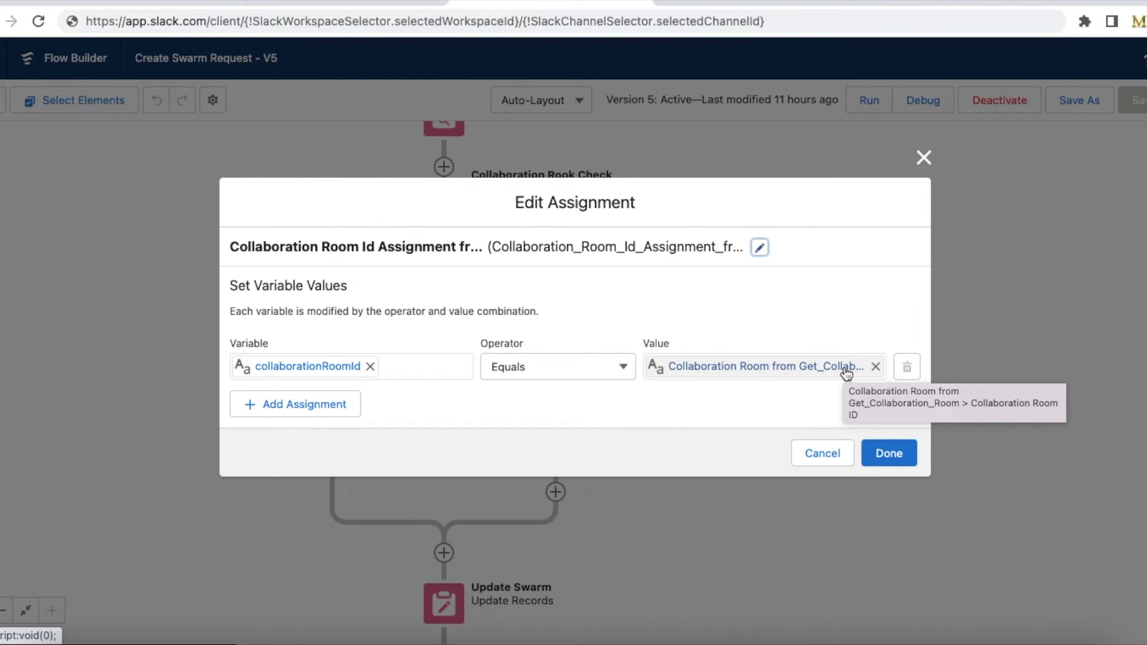
pyautogui.click(824, 453)
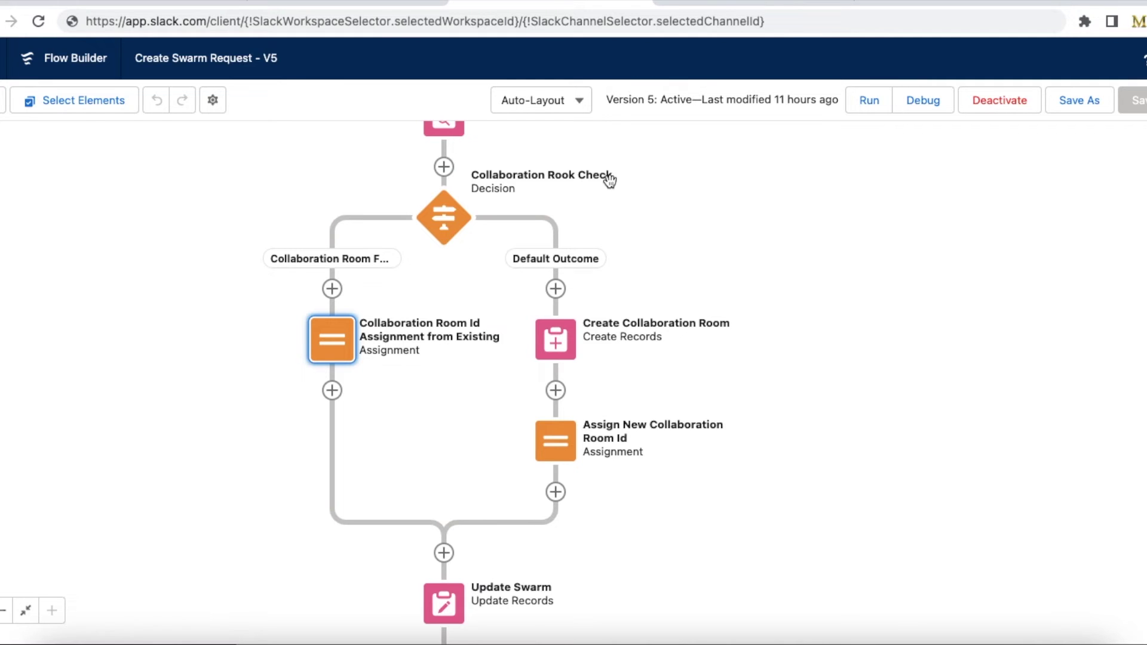
# Step: Review the Create Collaboration Room field values and the Assign New Collaboration Room Id assignment, closing both elements without saving
pyautogui.click(570, 346)
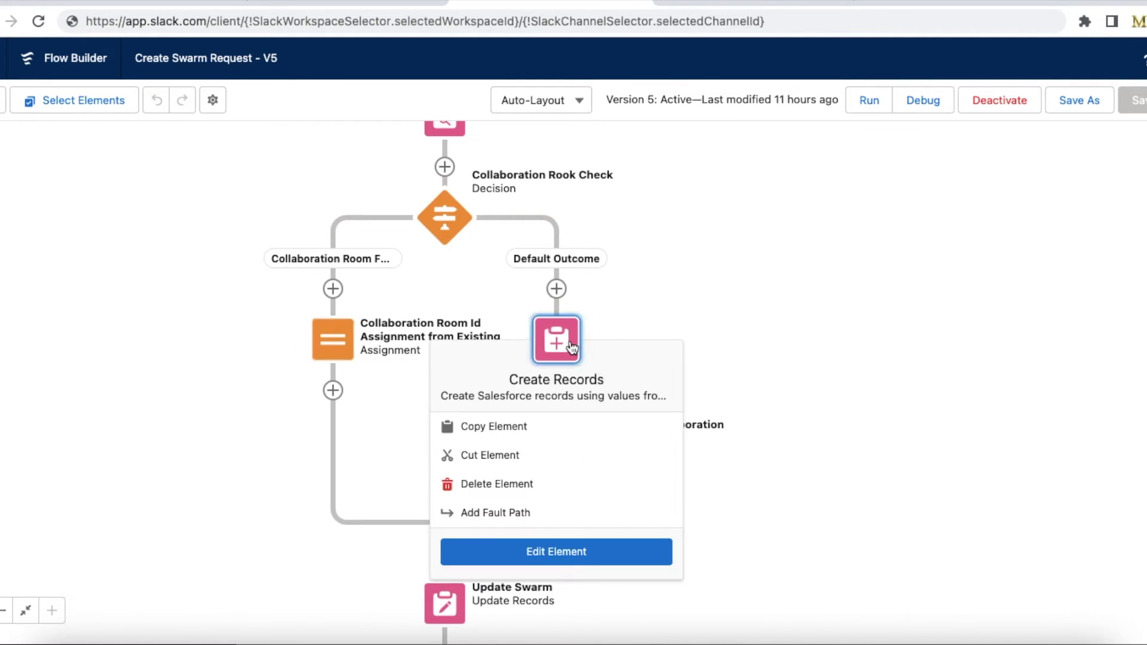
pyautogui.doubleClick(571, 345)
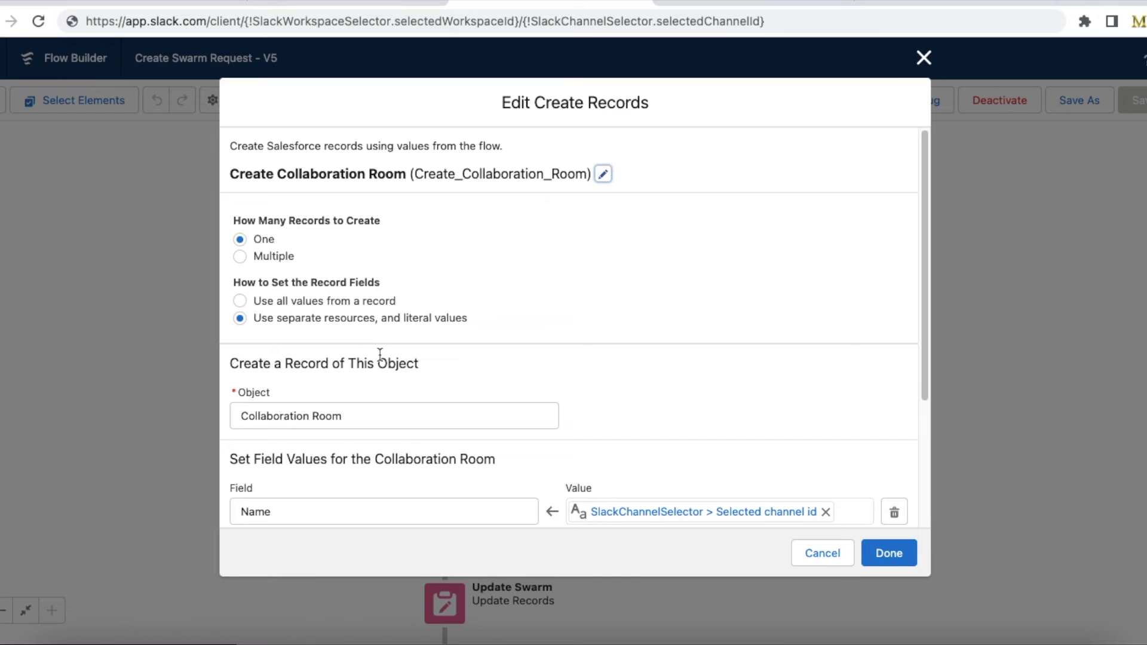
pyautogui.scroll(-3, 380, 354)
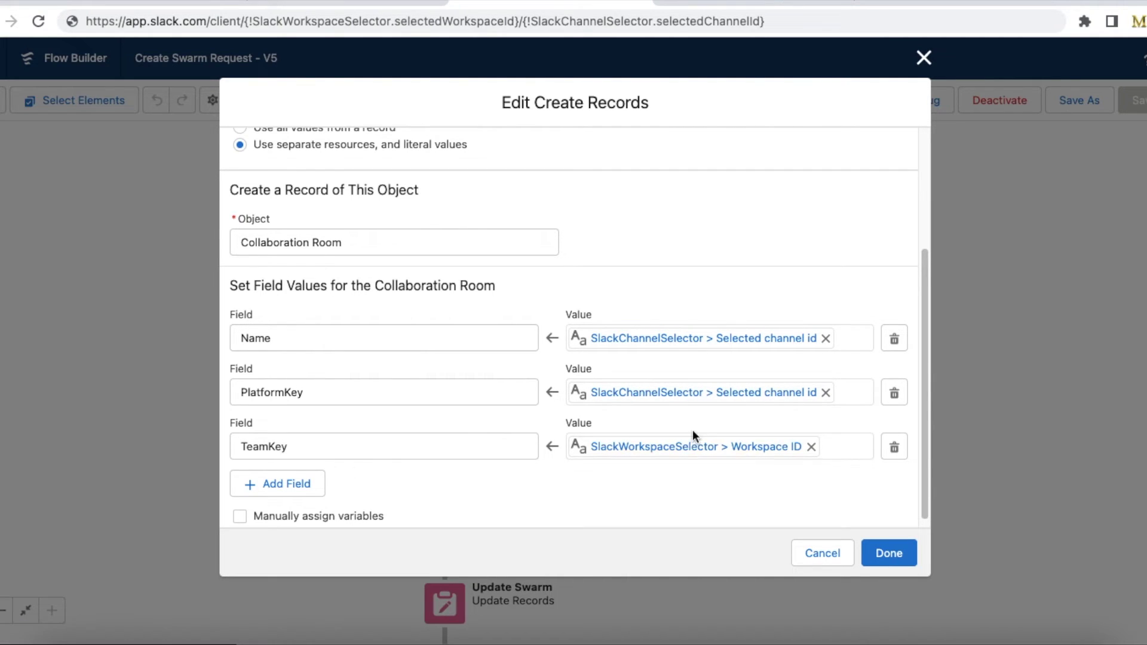
pyautogui.scroll(-1, 769, 461)
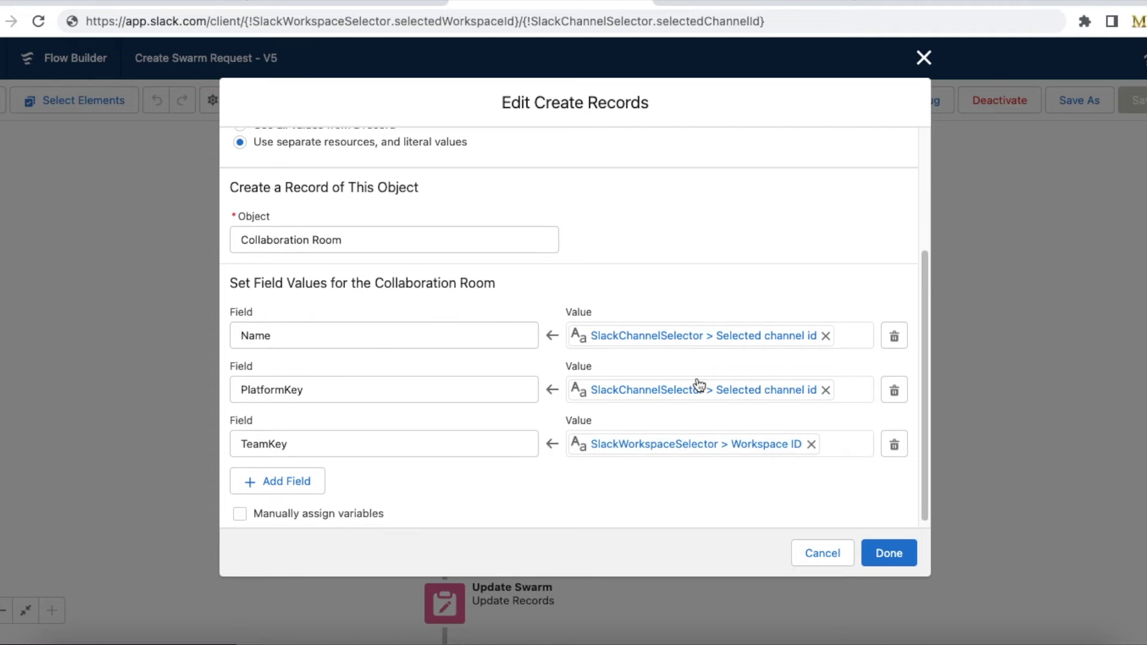
pyautogui.click(818, 560)
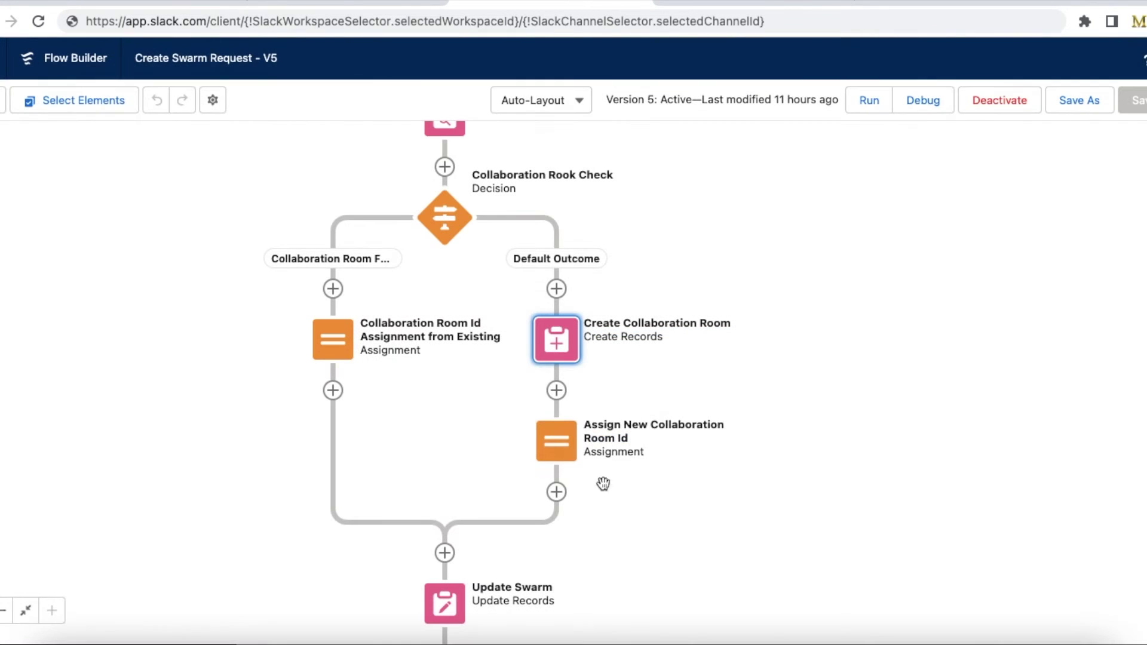
pyautogui.doubleClick(565, 440)
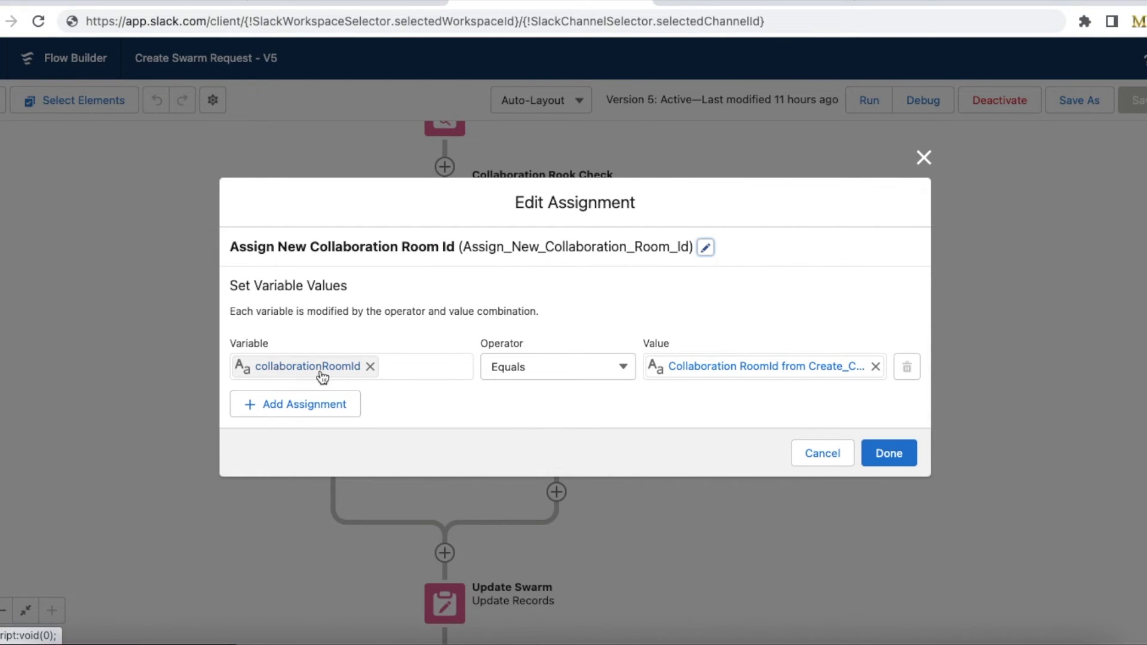
pyautogui.click(803, 451)
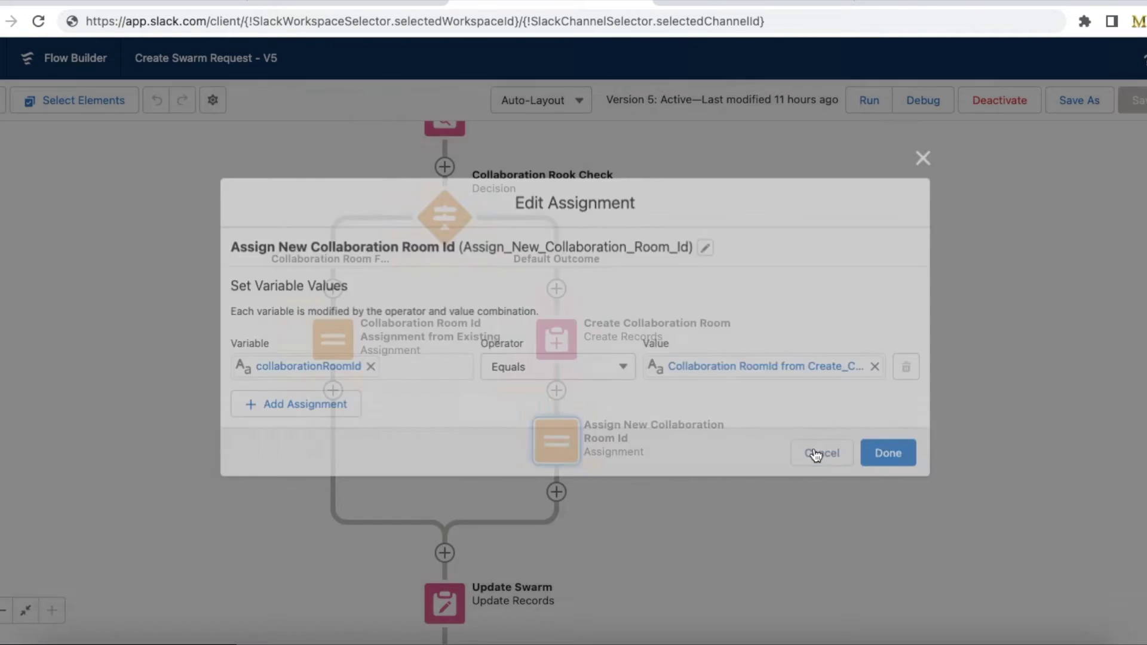
# Step: Open the Update Swarm element and review its record filter and field values from CollaborationRoomId through MessageKey
pyautogui.scroll(-5, 743, 328)
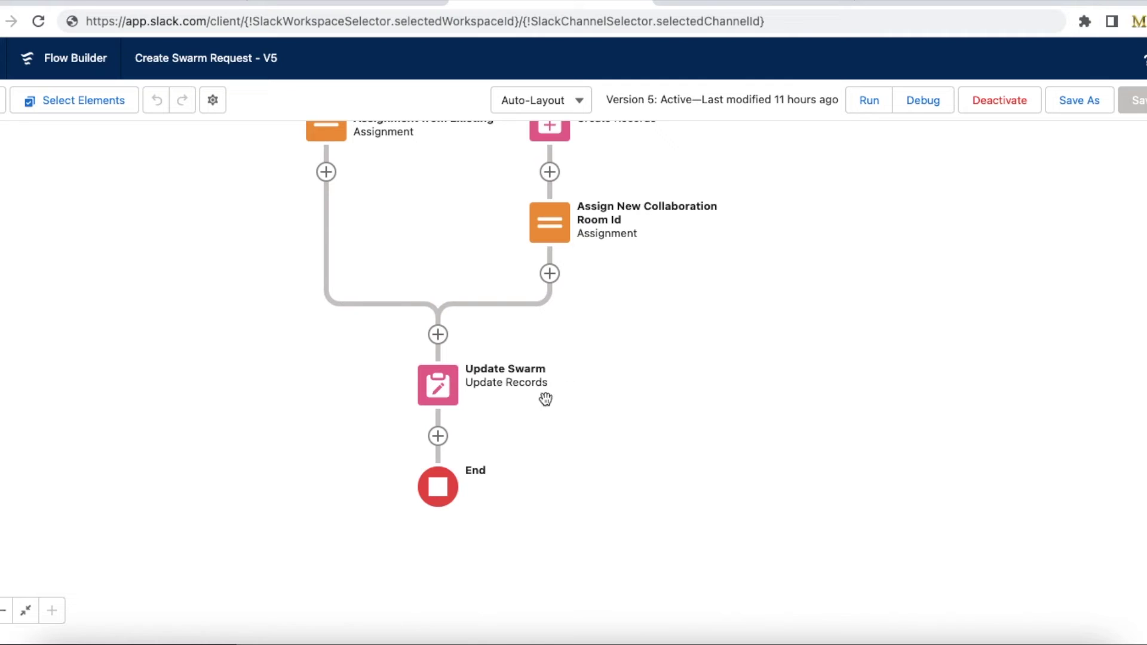
pyautogui.doubleClick(440, 387)
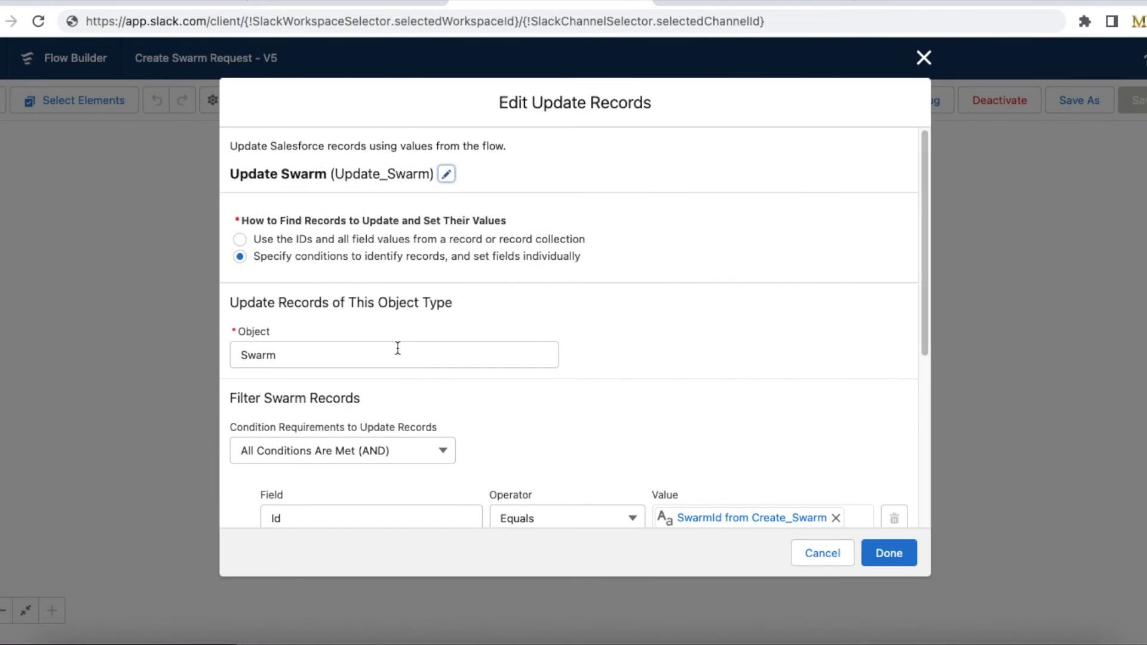
pyautogui.scroll(-3, 396, 341)
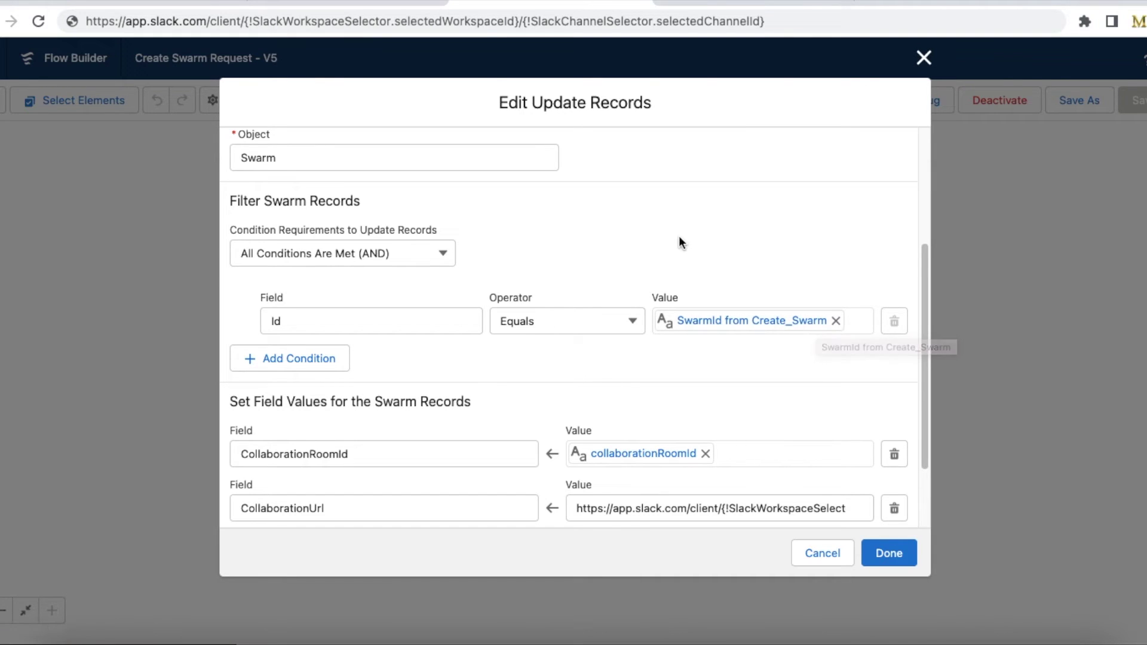
pyautogui.scroll(-2, 685, 239)
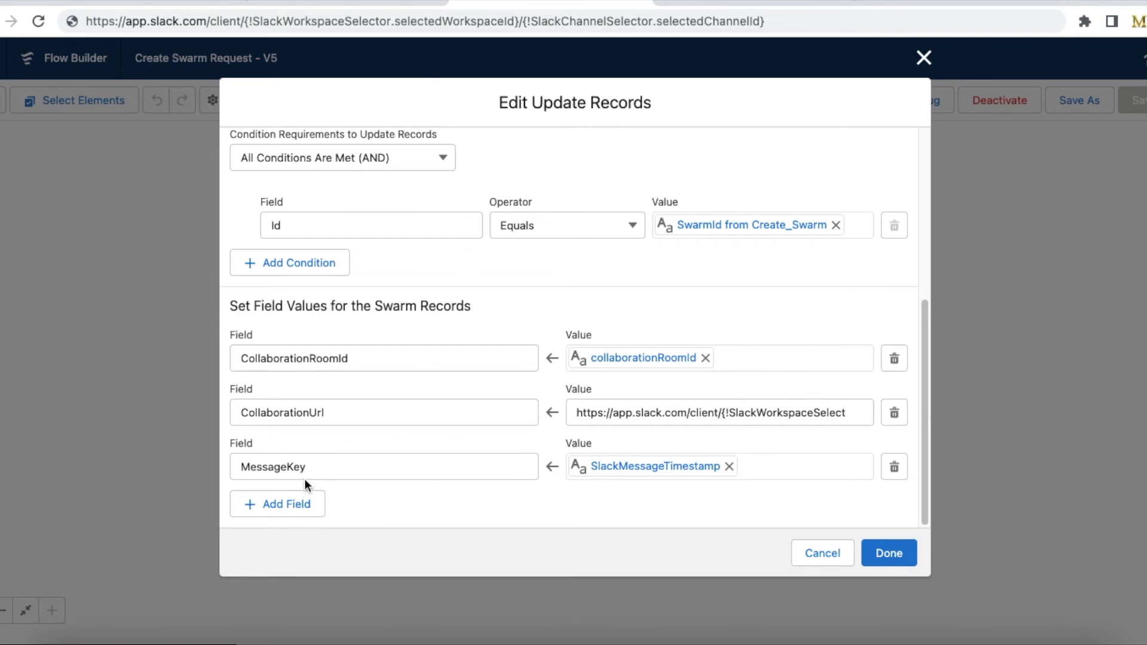
pyautogui.moveTo(310, 469); pyautogui.dragTo(239, 467)
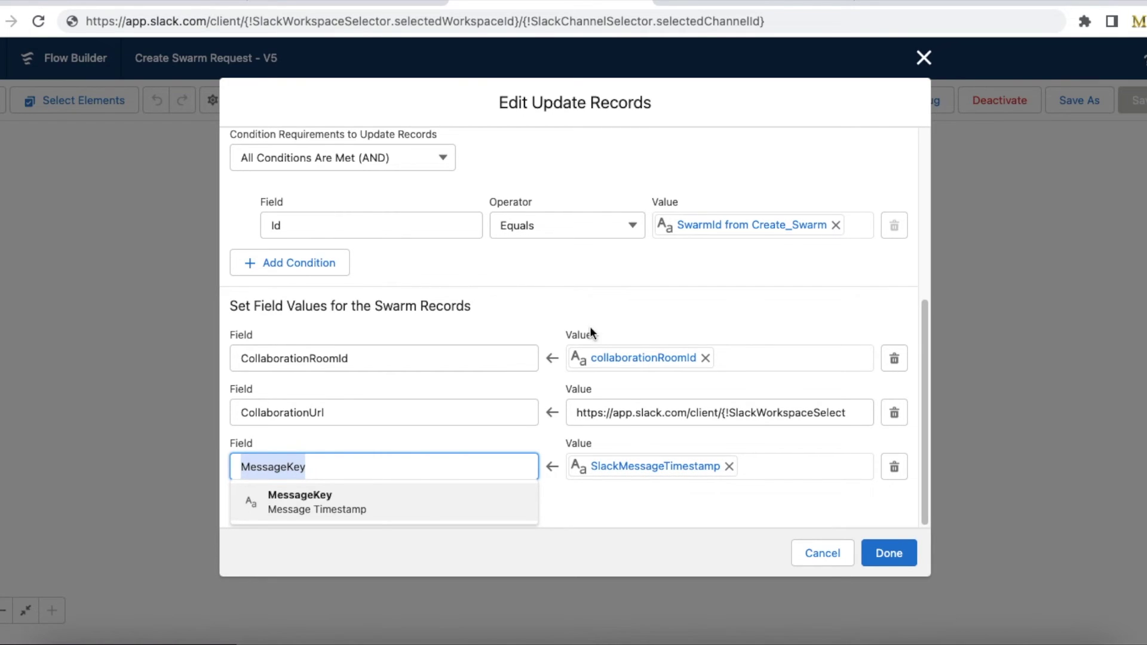
# Step: Copy Update Swarm's CollaborationUrl value into the browser's address bar without loading it, and examine its thread path and SlackMessageTimestamp reference
pyautogui.click(723, 412)
pyautogui.hotkey('ctrl', 'a')
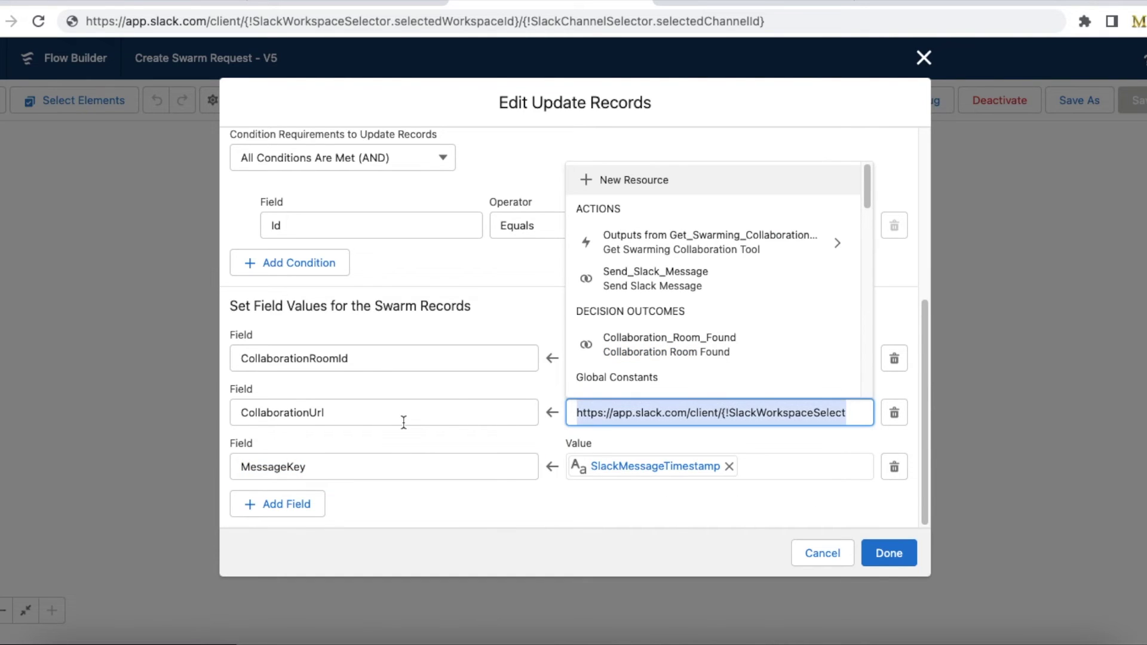
pyautogui.click(532, 21)
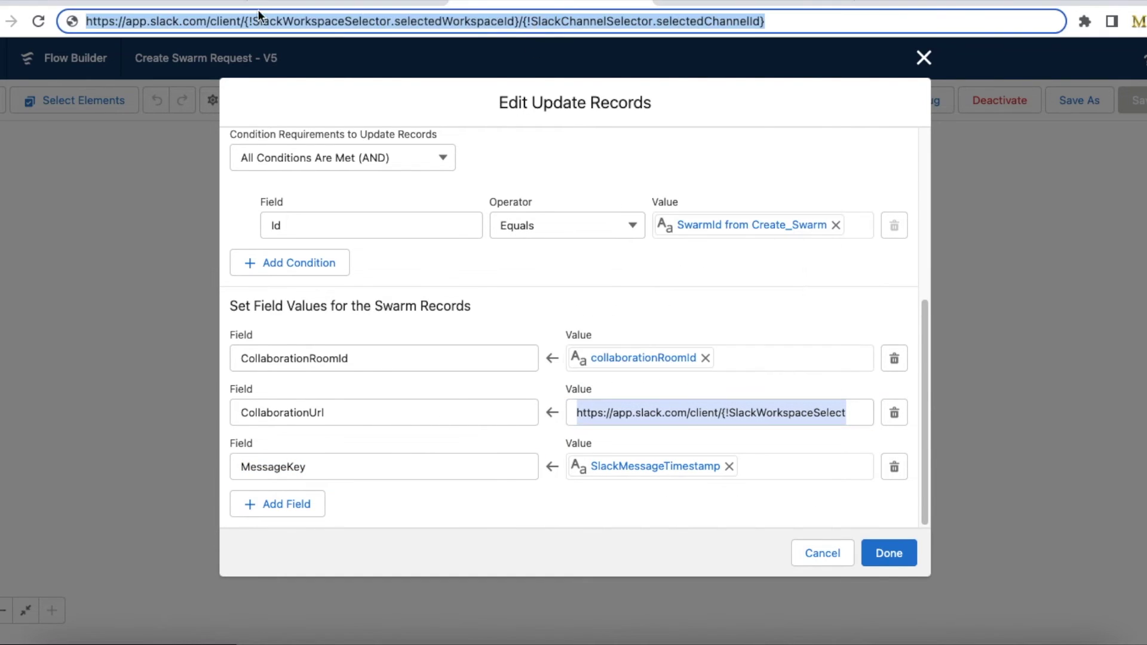
pyautogui.write('https://app.slack.com/client/{!SlackWorkspaceSelector.selectedWorkspaceId}/{!SlackChannelSelector.selectedChannelId}/thread/{!SlackChannelSelector.selectedChannelId}-{!SlackMessageTimestamp}')
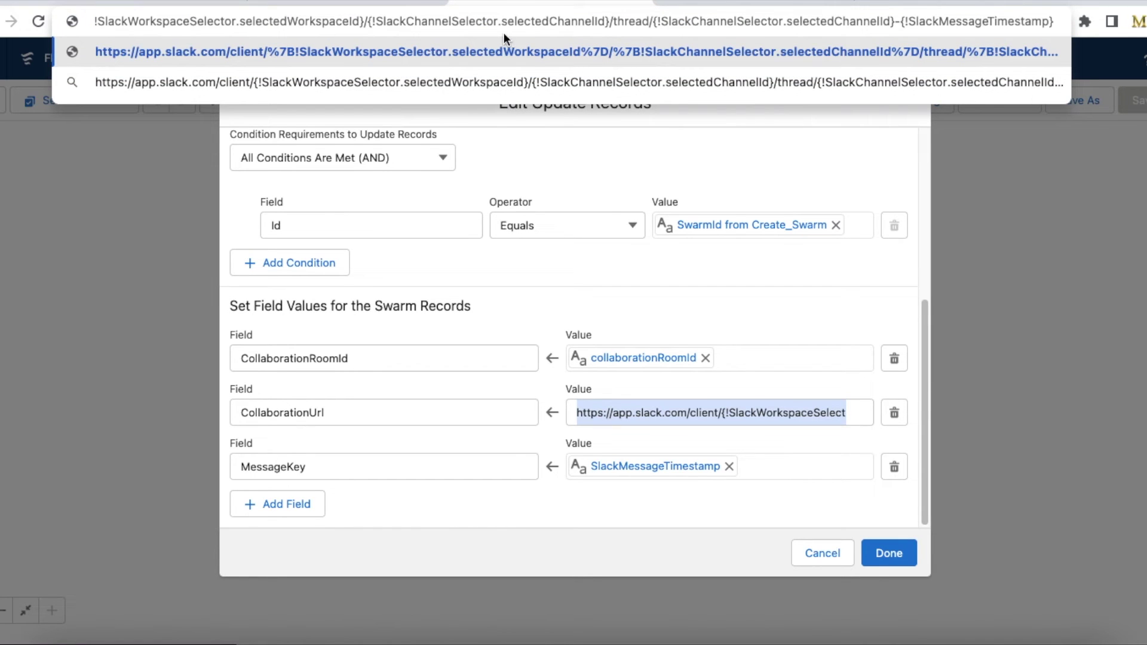
pyautogui.press('Down')
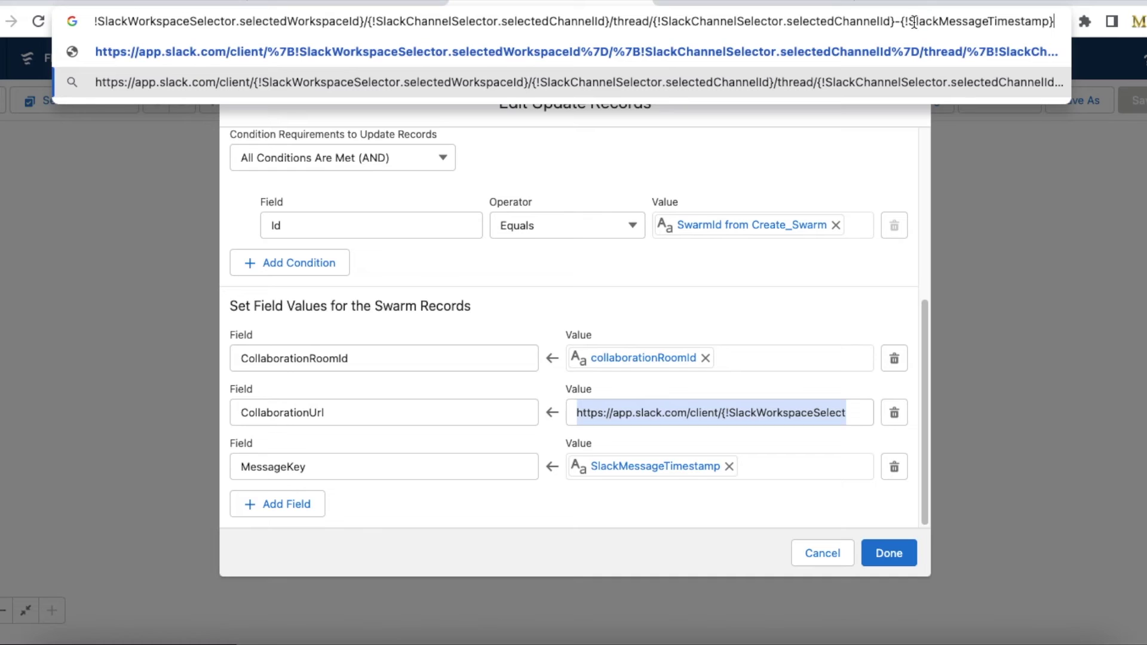
pyautogui.moveTo(912, 23); pyautogui.dragTo(1050, 21)
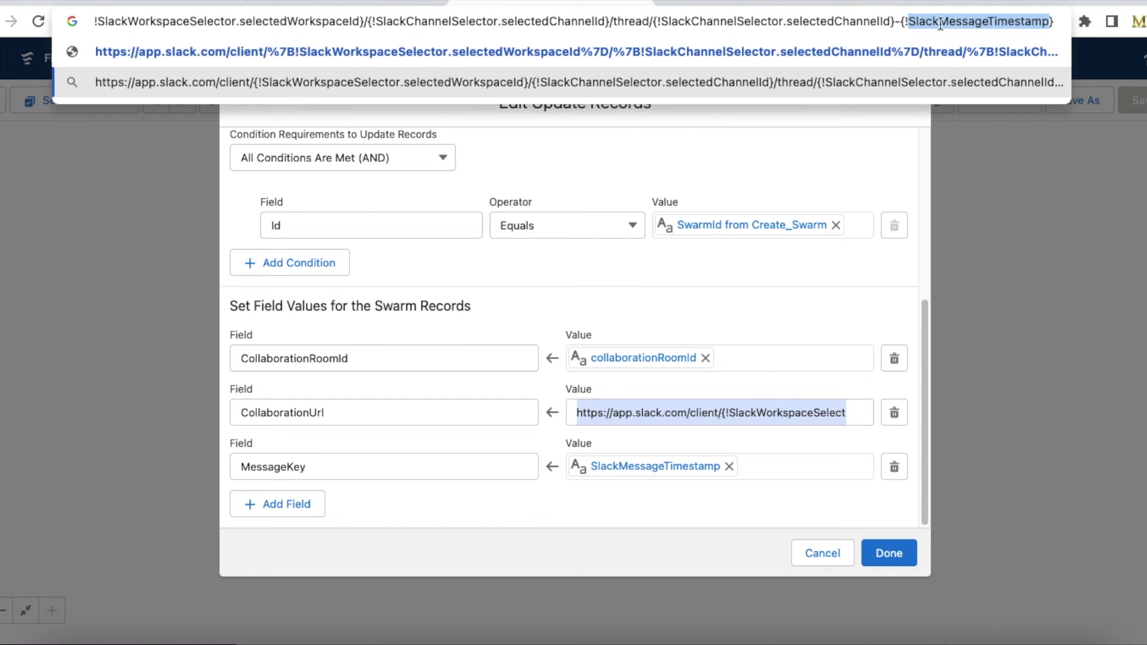
# Step: Return to Salesforce Setup, search Object Manager for "case", and open the standard Case object
pyautogui.click(752, 1)
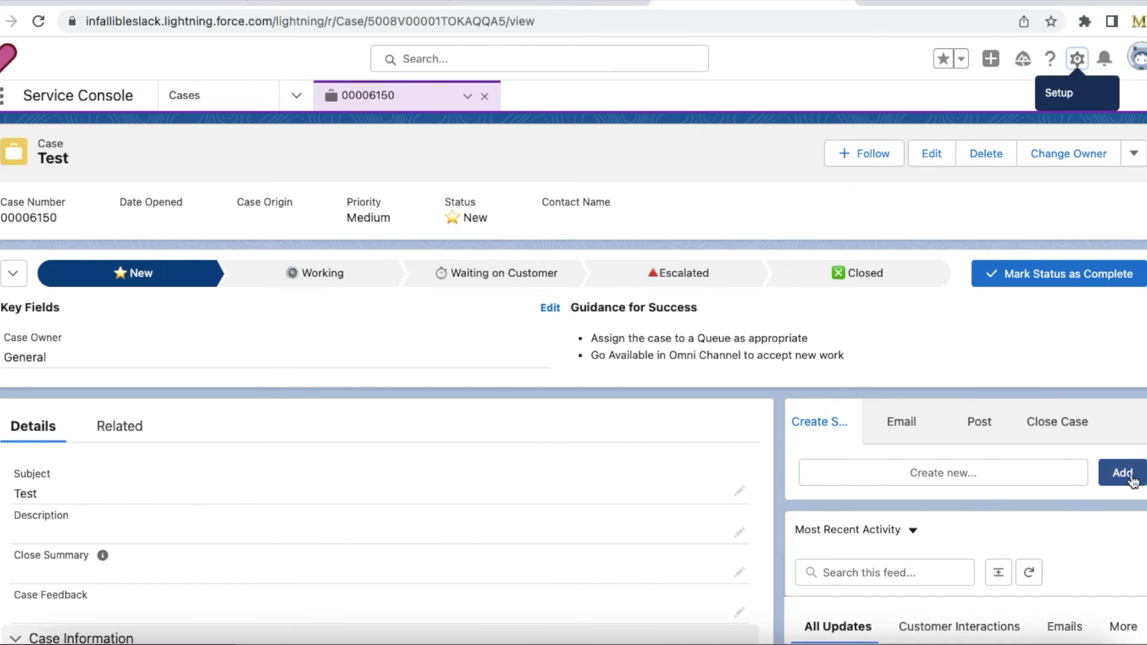
pyautogui.click(450, 1)
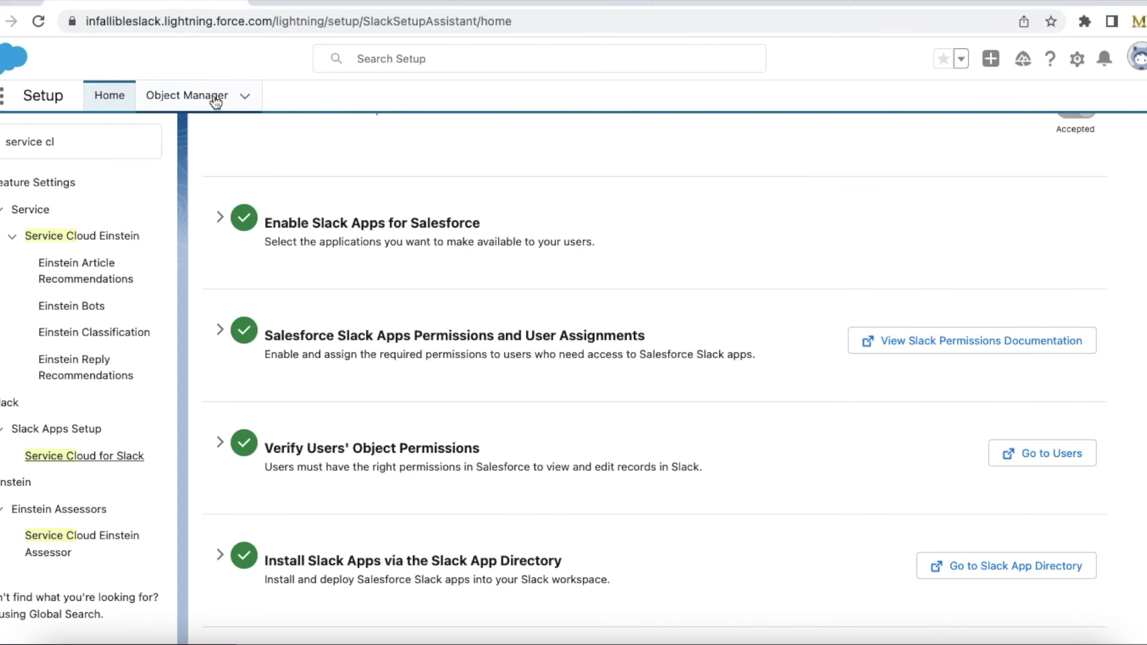
pyautogui.click(197, 97)
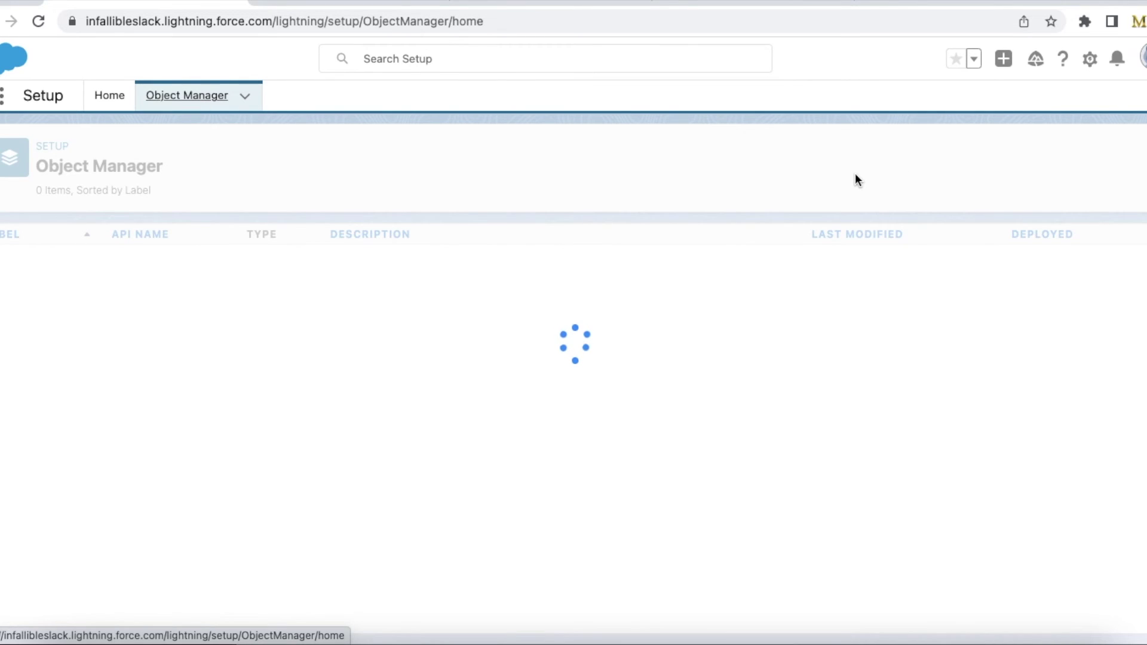
pyautogui.click(842, 153)
pyautogui.write('case')
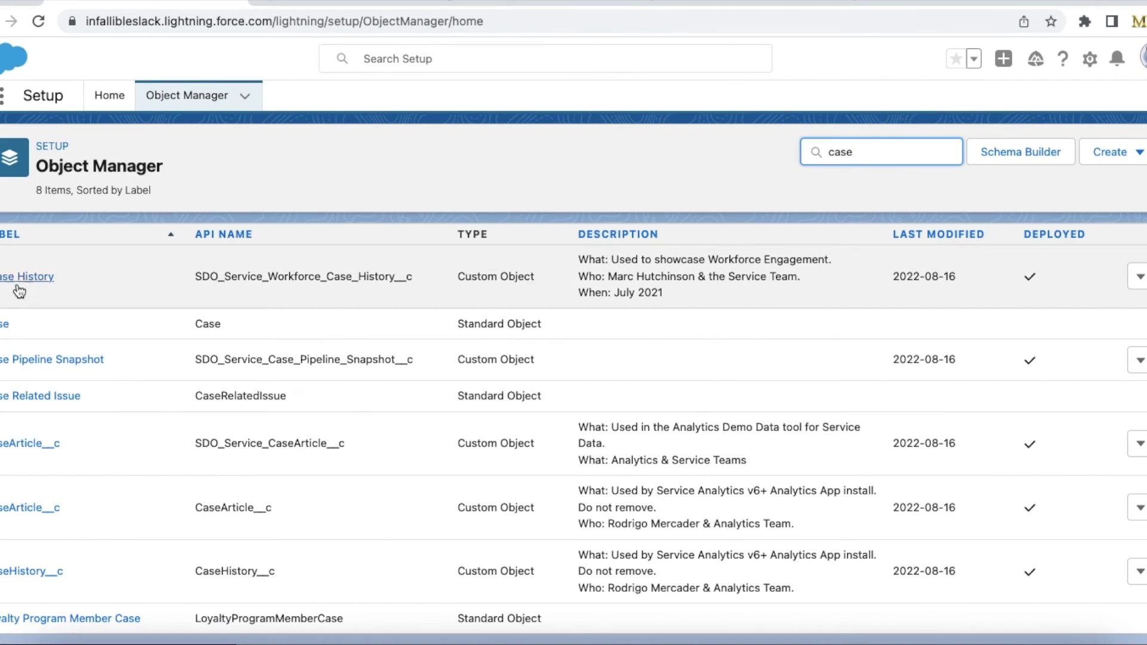
pyautogui.click(5, 327)
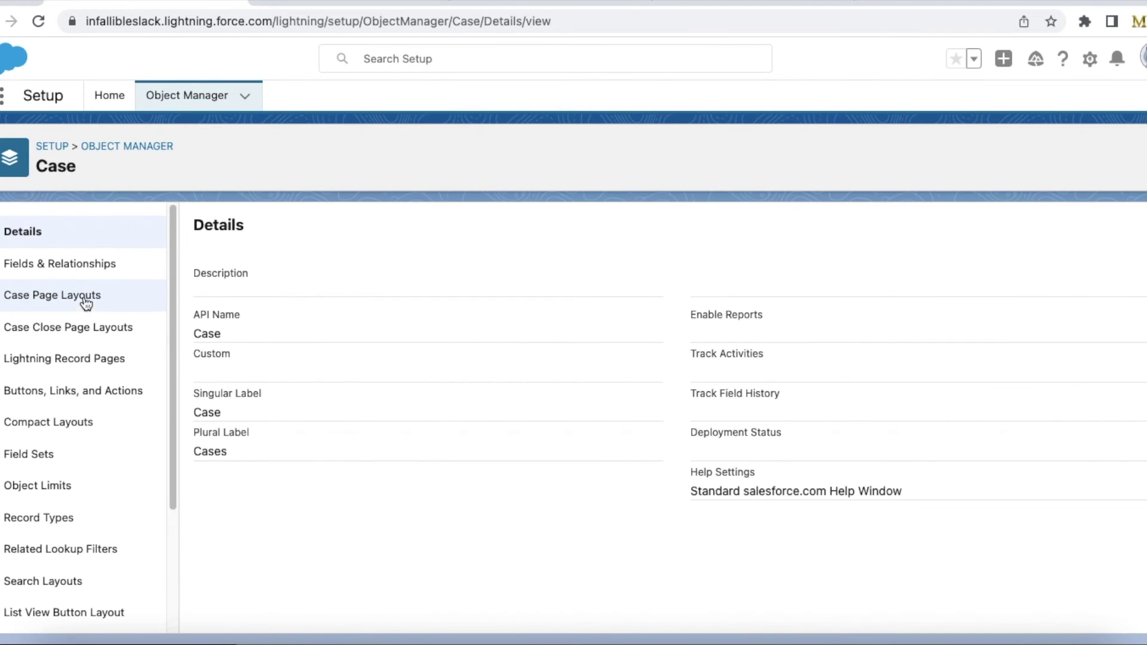
# Step: Open the Case object's Create Swarm Request action and review its name, linked flow and label
pyautogui.click(67, 391)
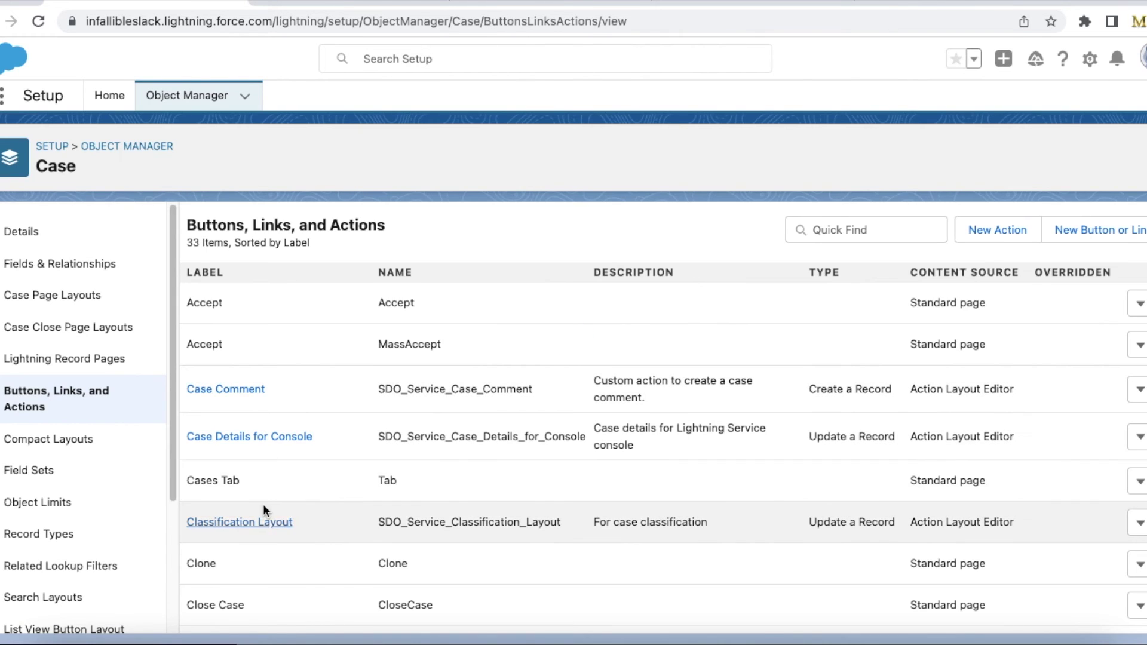
pyautogui.scroll(-5, 257, 436)
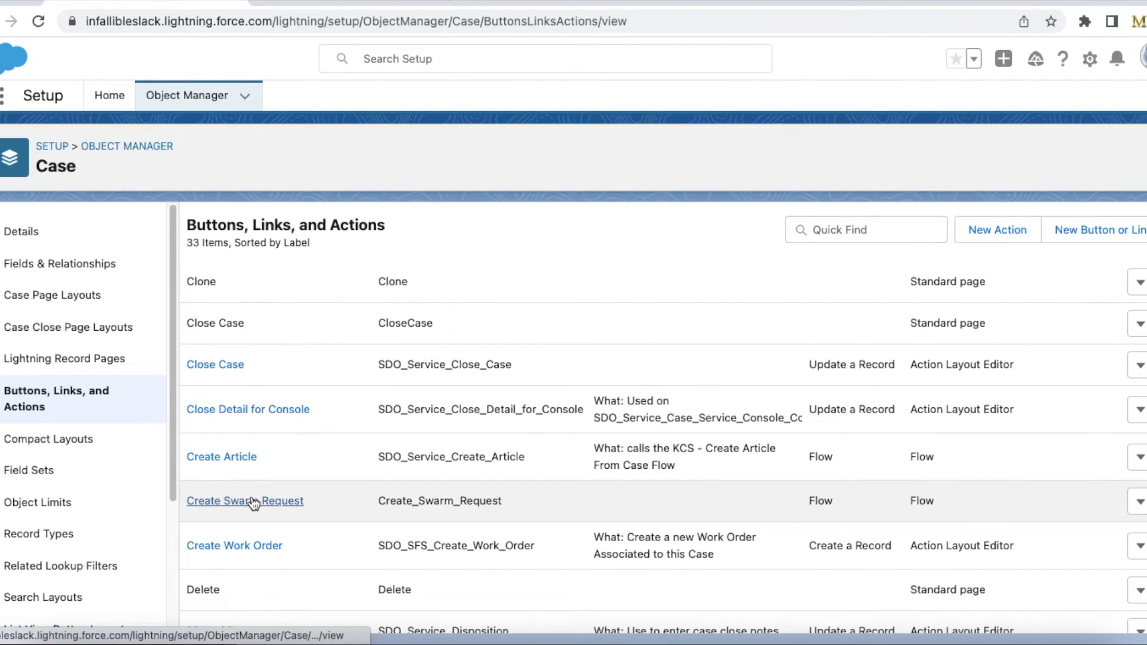
pyautogui.click(254, 502)
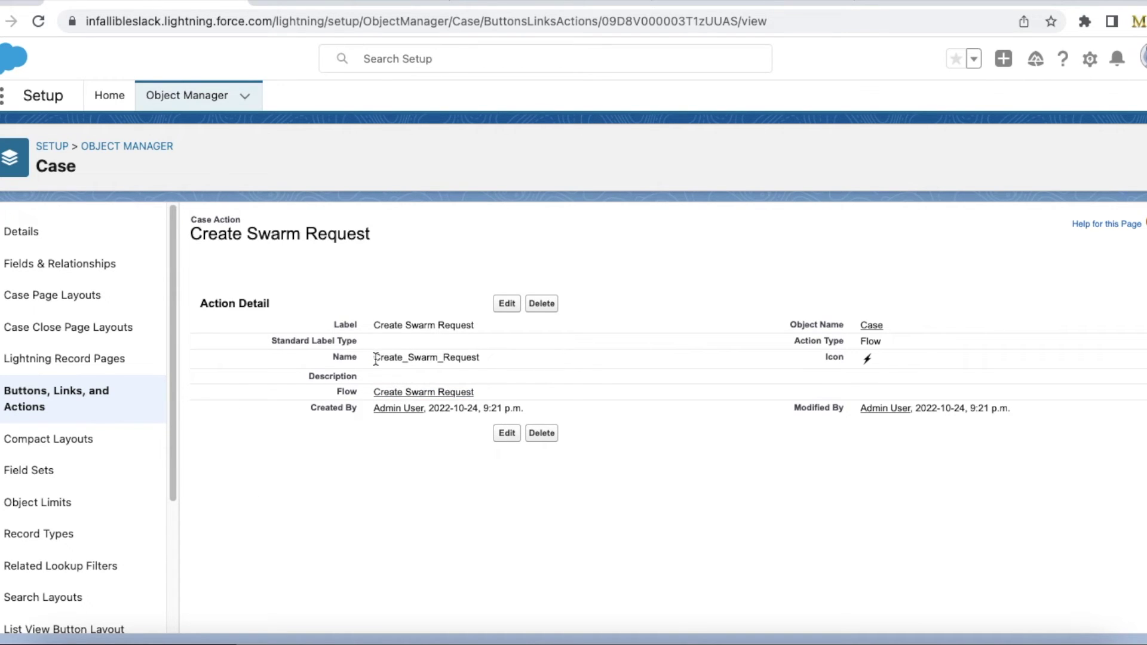
pyautogui.moveTo(375, 359); pyautogui.dragTo(478, 362)
pyautogui.moveTo(371, 393); pyautogui.dragTo(473, 396)
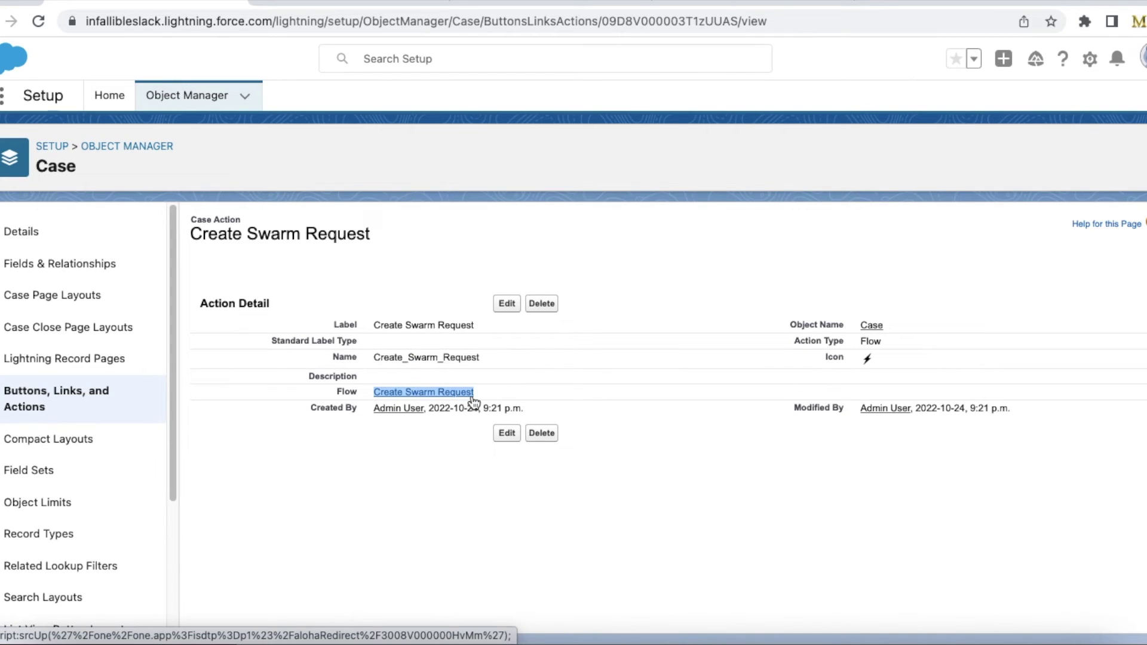
pyautogui.moveTo(374, 325); pyautogui.dragTo(474, 327)
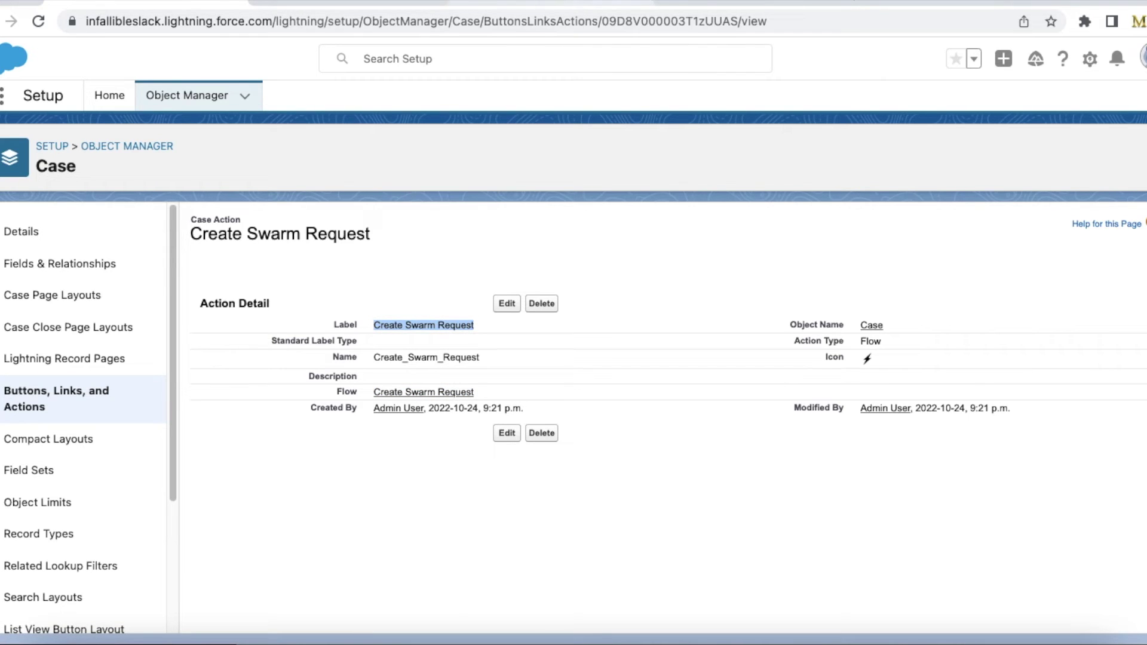
# Step: Return to the Create Swarm Request flow, close Update Swarm without saving, and review the Get Slack Workspace and Get Slack Channel screens
pyautogui.click(705, 3)
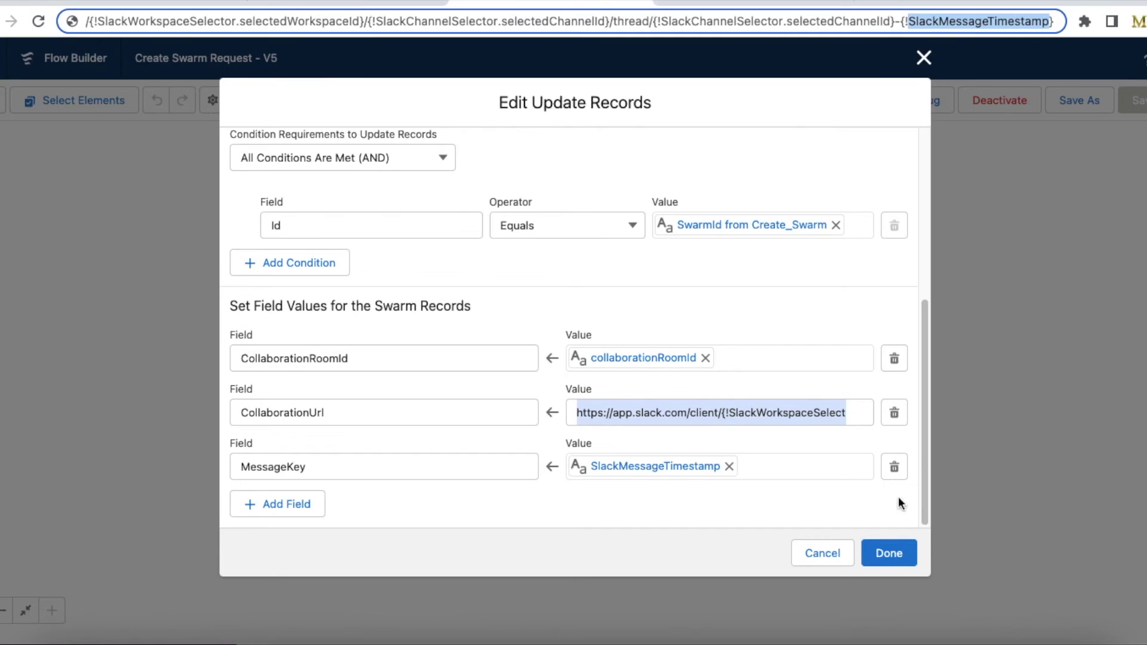
pyautogui.click(839, 548)
pyautogui.scroll(10, 893, 491)
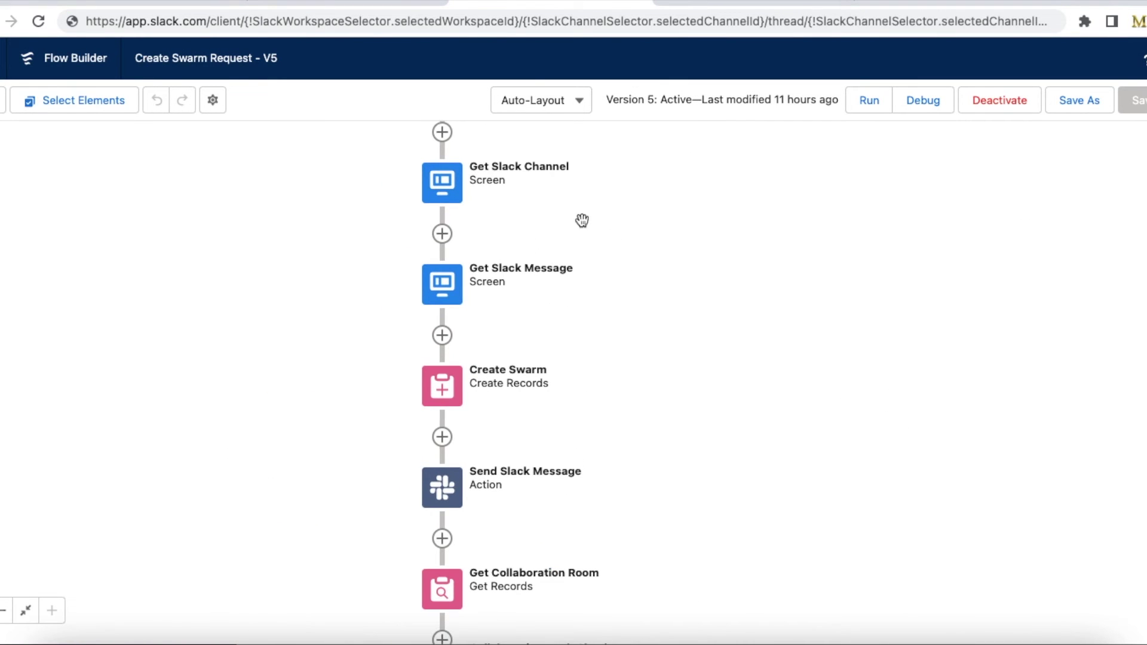
pyautogui.scroll(2, 558, 220)
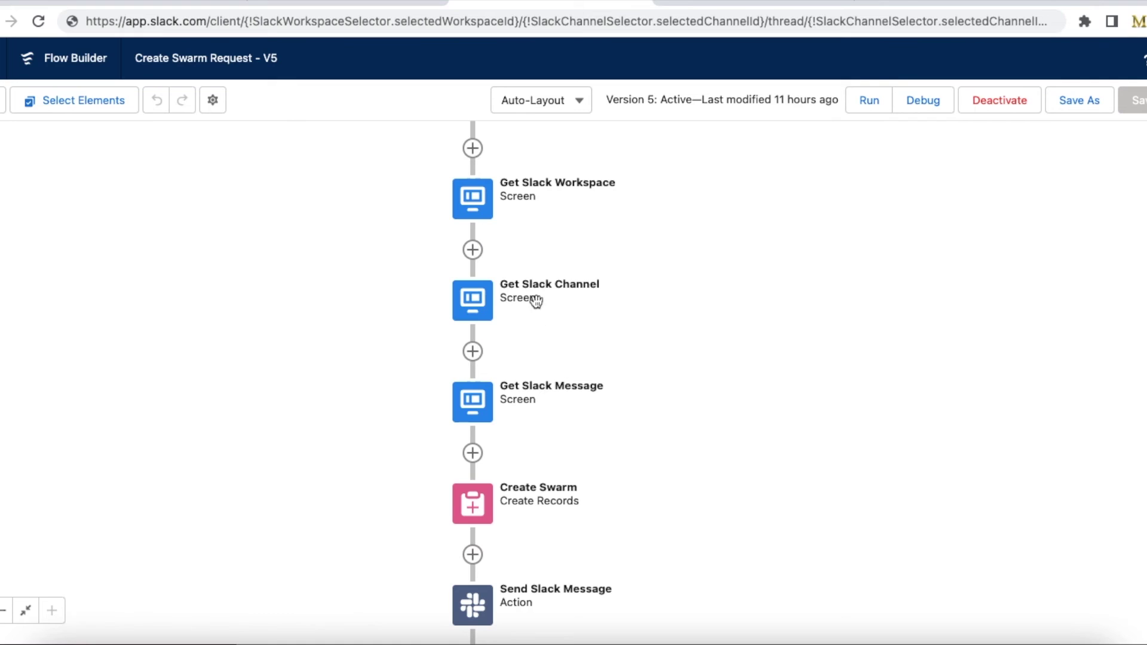
# Step: Switch to the case in Service Console, advance the swarm request to its channel selection, and choose test2
pyautogui.click(767, 4)
pyautogui.click(1106, 503)
pyautogui.click(931, 459)
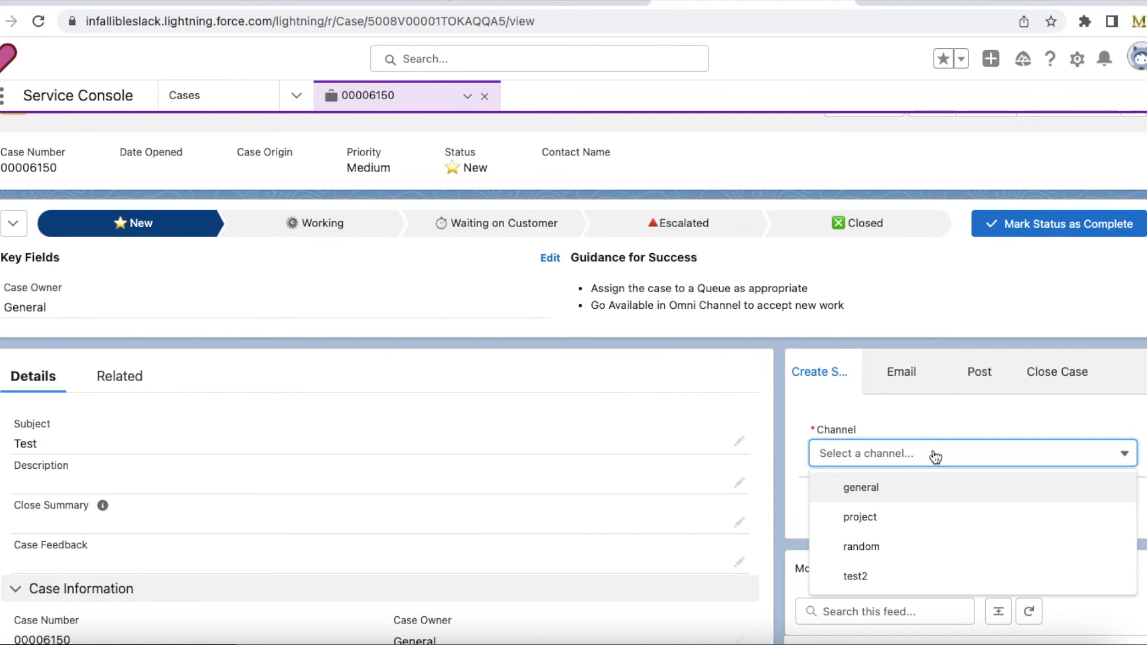
pyautogui.click(900, 578)
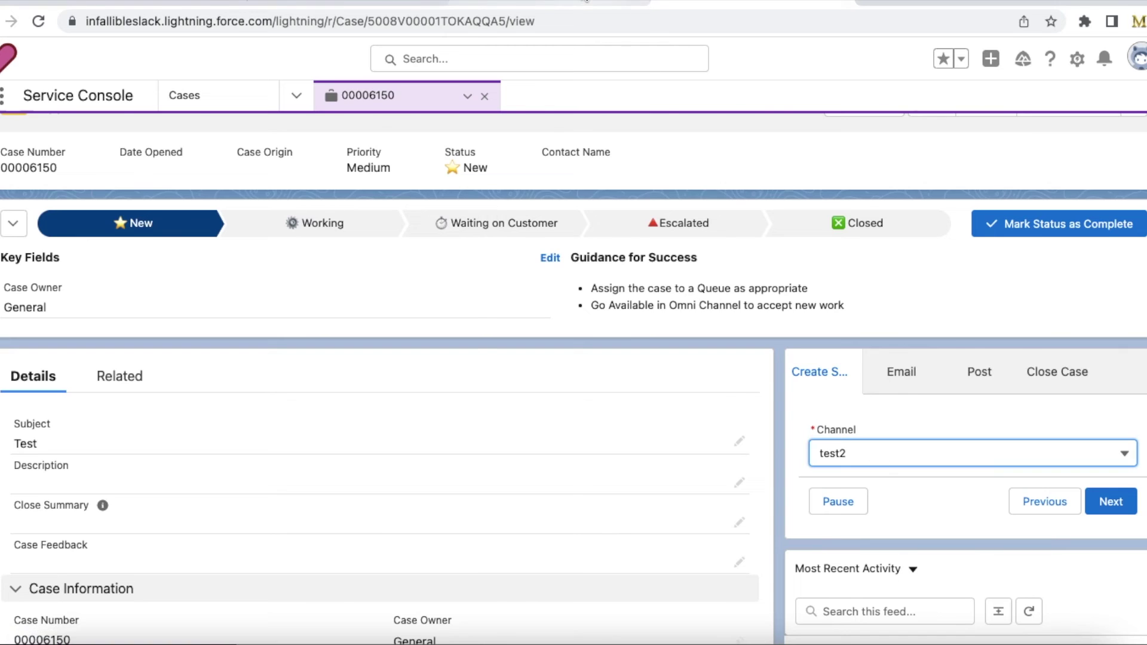
# Step: Check the flow's Get Slack Message screen, advance the case's swarm request, and enter "Test" as both Title and Slack Message
pyautogui.click(556, 4)
pyautogui.moveTo(781, 376); pyautogui.dragTo(780, 255)
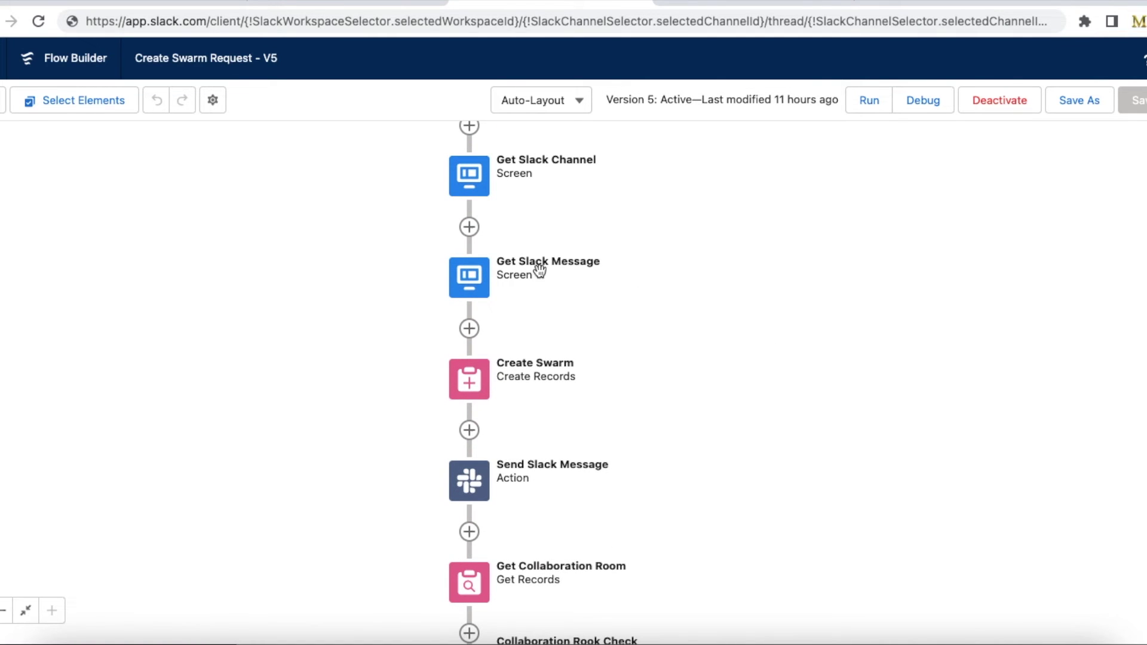
pyautogui.click(717, 4)
pyautogui.click(1113, 501)
pyautogui.write('Test')
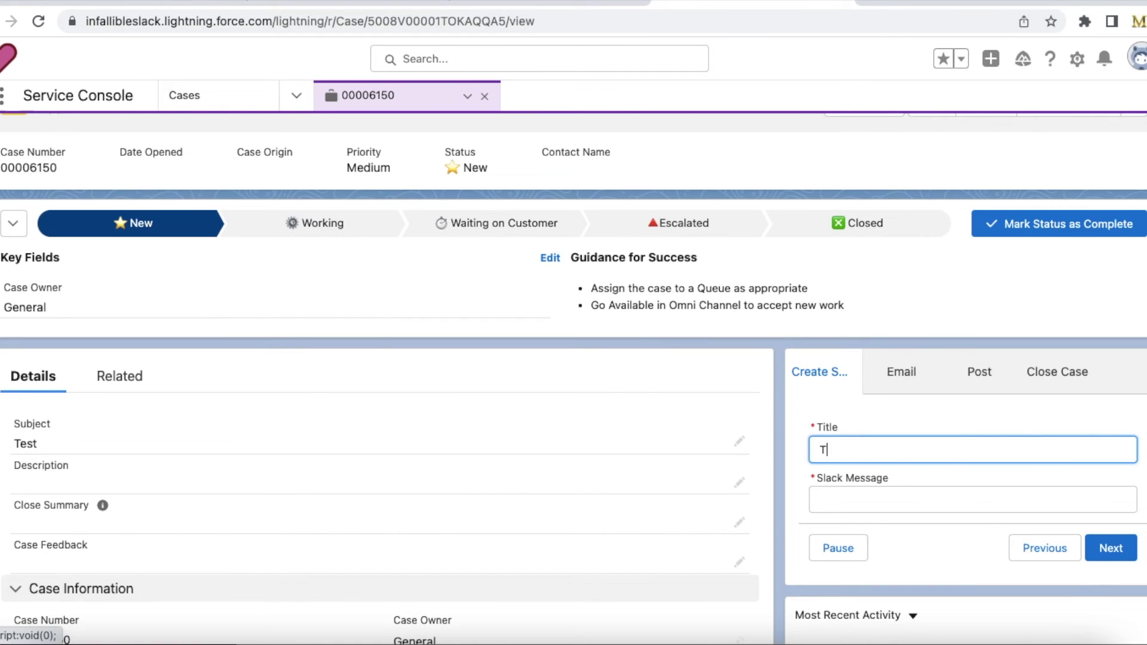
pyautogui.click(863, 497)
pyautogui.write('Test')
pyautogui.click(928, 539)
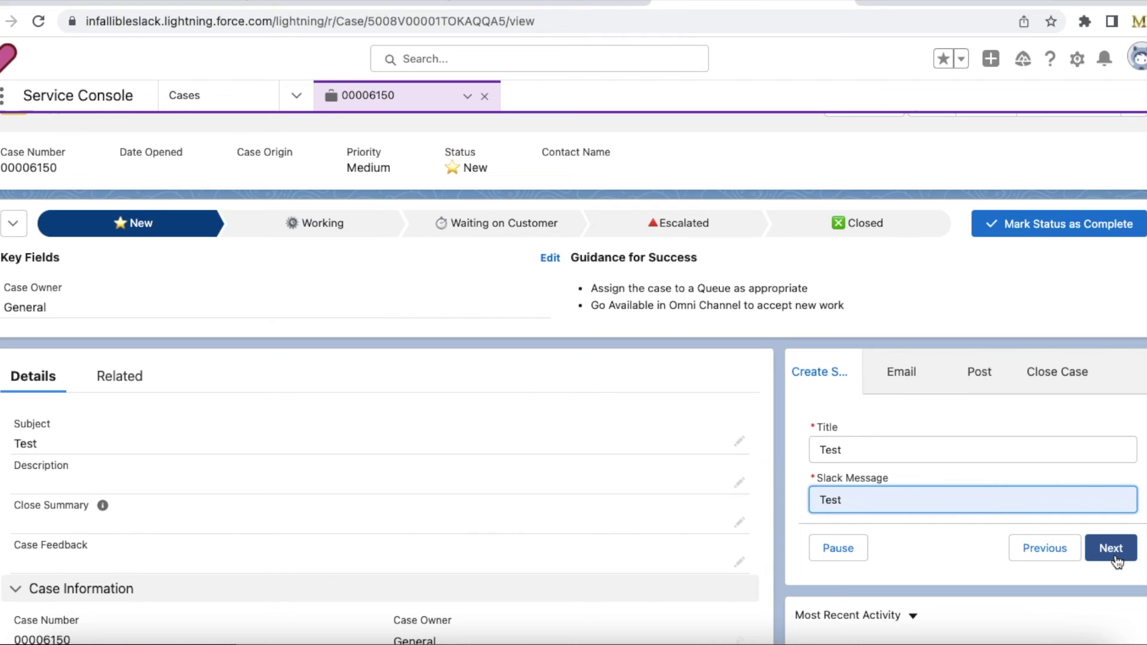
# Step: Return to the flow and examine its path from Create Swarm through the collaboration room branches to Update Swarm and End
pyautogui.click(603, 7)
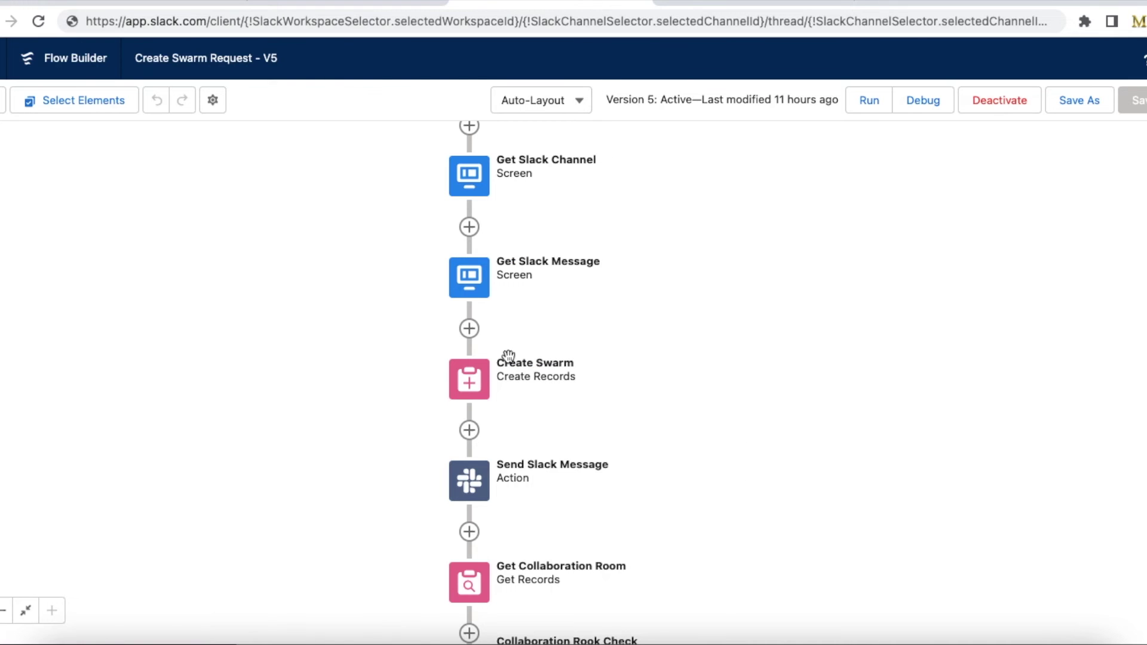
pyautogui.scroll(-2, 558, 338)
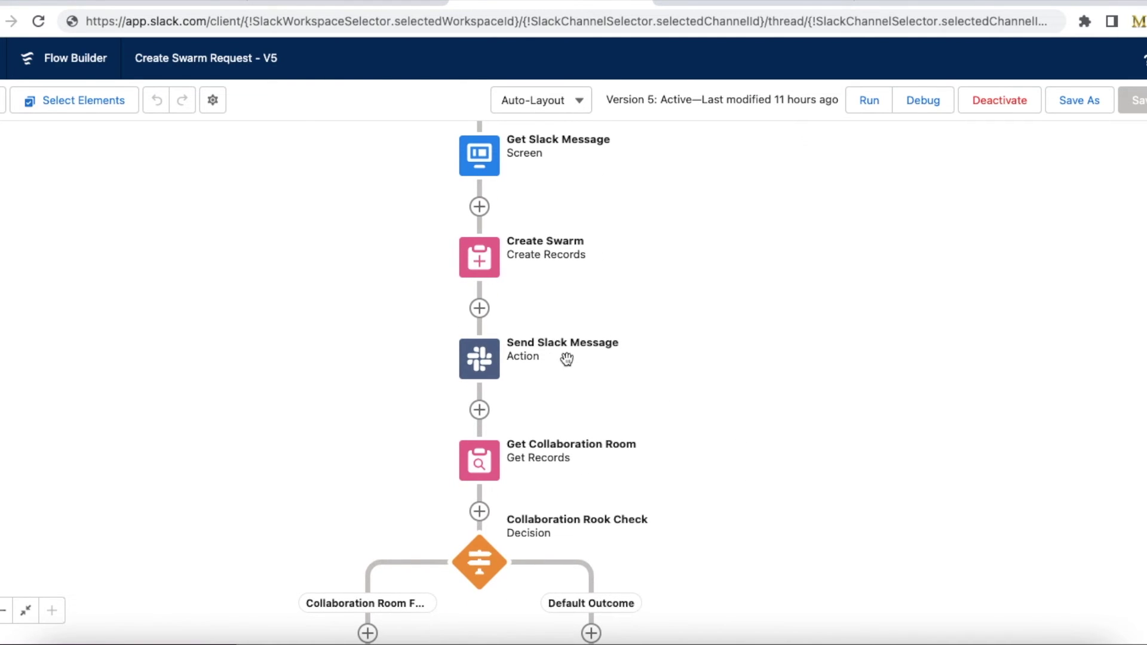
pyautogui.scroll(-1, 768, 371)
pyautogui.scroll(-1, 768, 371)
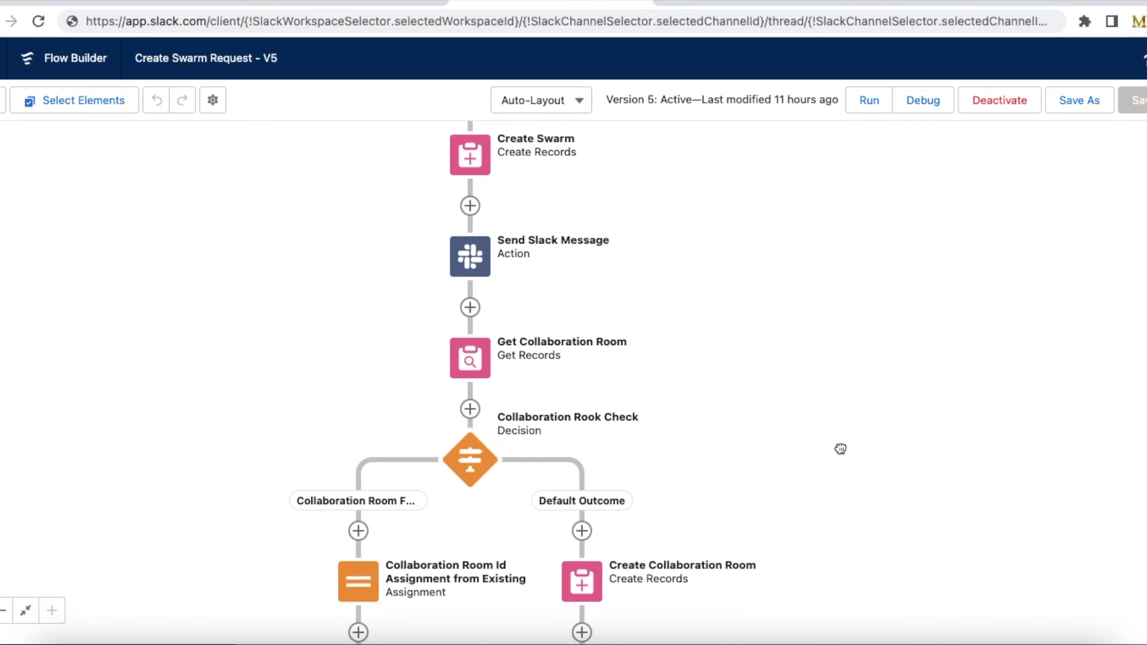
pyautogui.moveTo(840, 448); pyautogui.dragTo(832, 346)
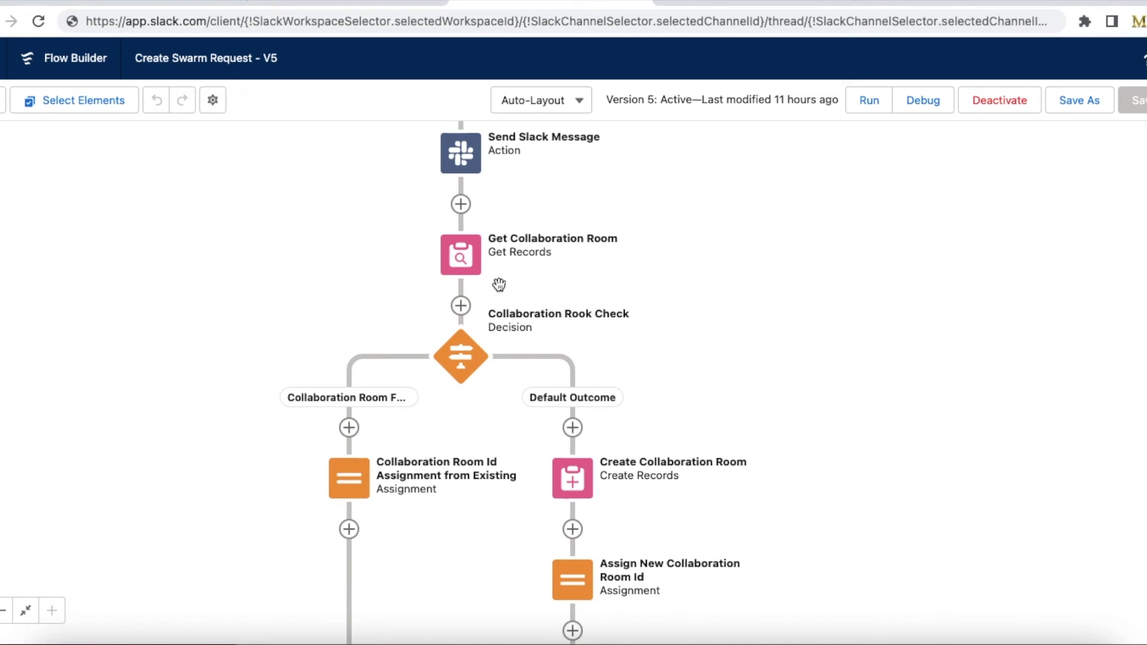
pyautogui.moveTo(819, 392); pyautogui.dragTo(819, 307)
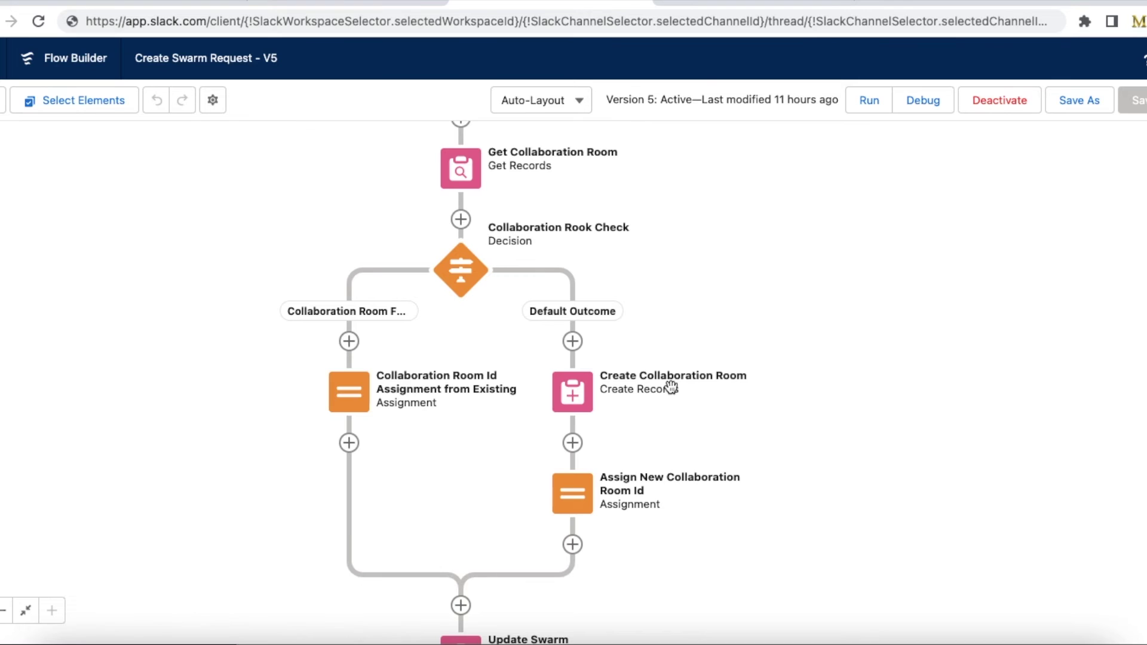
pyautogui.scroll(-3, 844, 461)
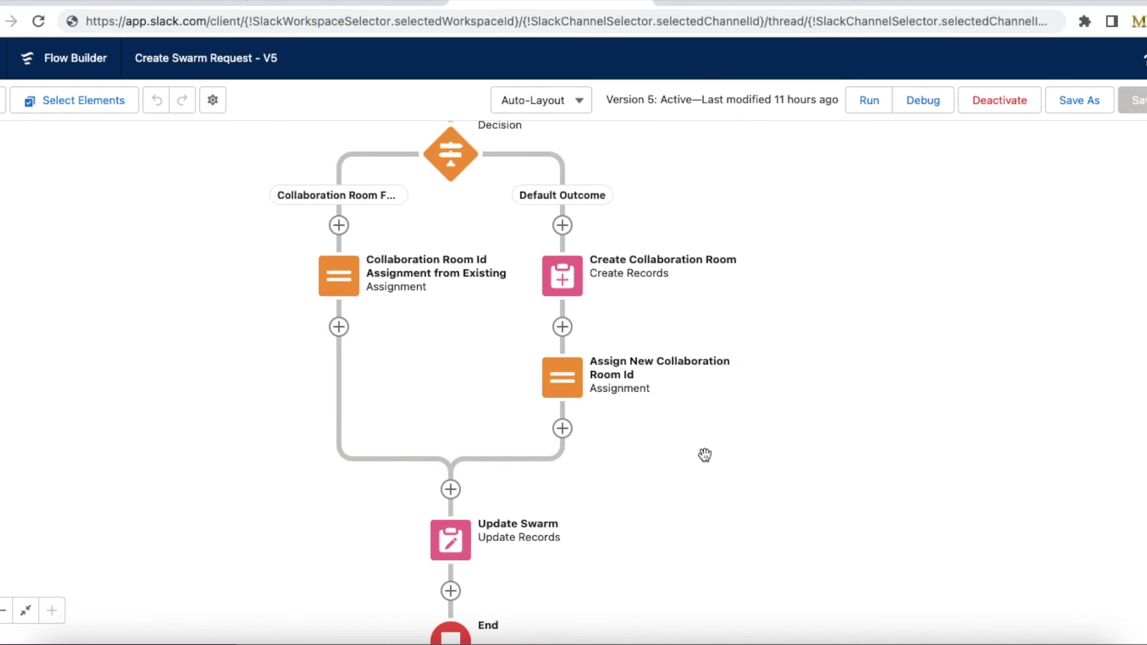
pyautogui.moveTo(703, 453); pyautogui.dragTo(711, 330)
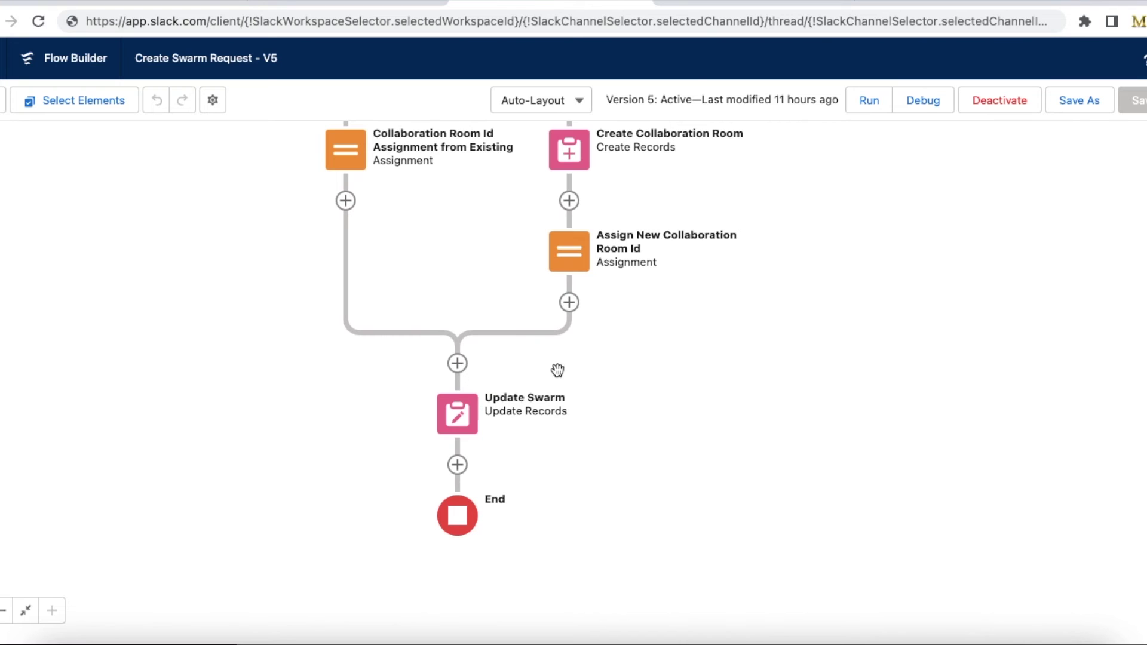
# Step: Submit the swarm request on the case and open the newly created Test swarm from the case feed
pyautogui.click(702, 7)
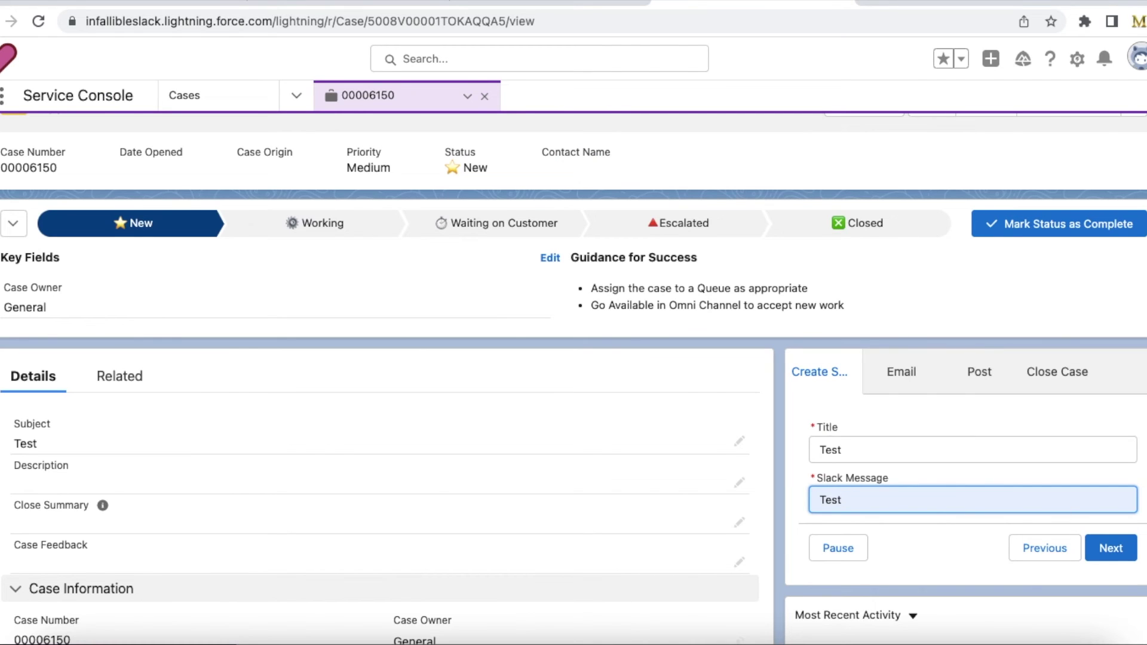
pyautogui.click(1117, 549)
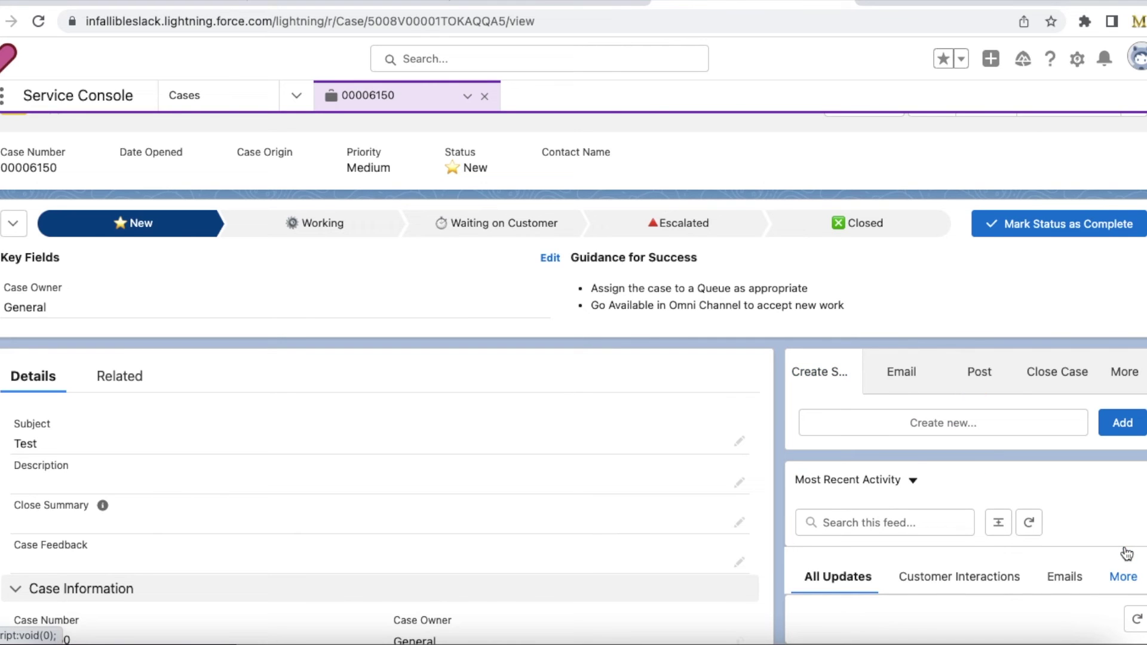
pyautogui.scroll(-7, 1039, 482)
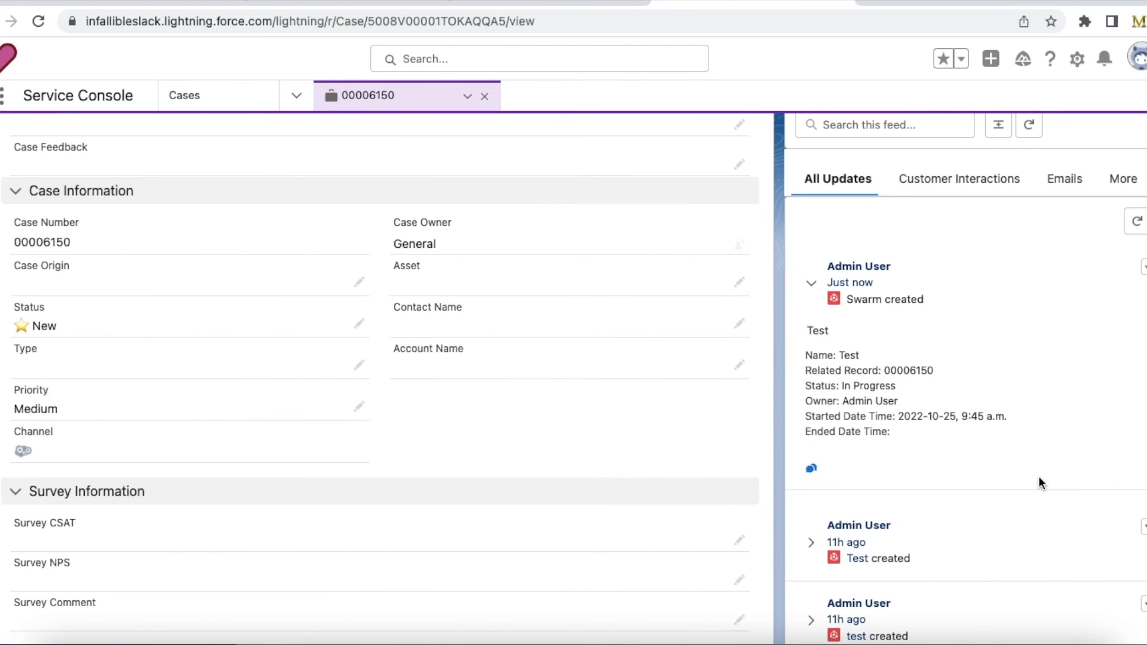
pyautogui.click(823, 331)
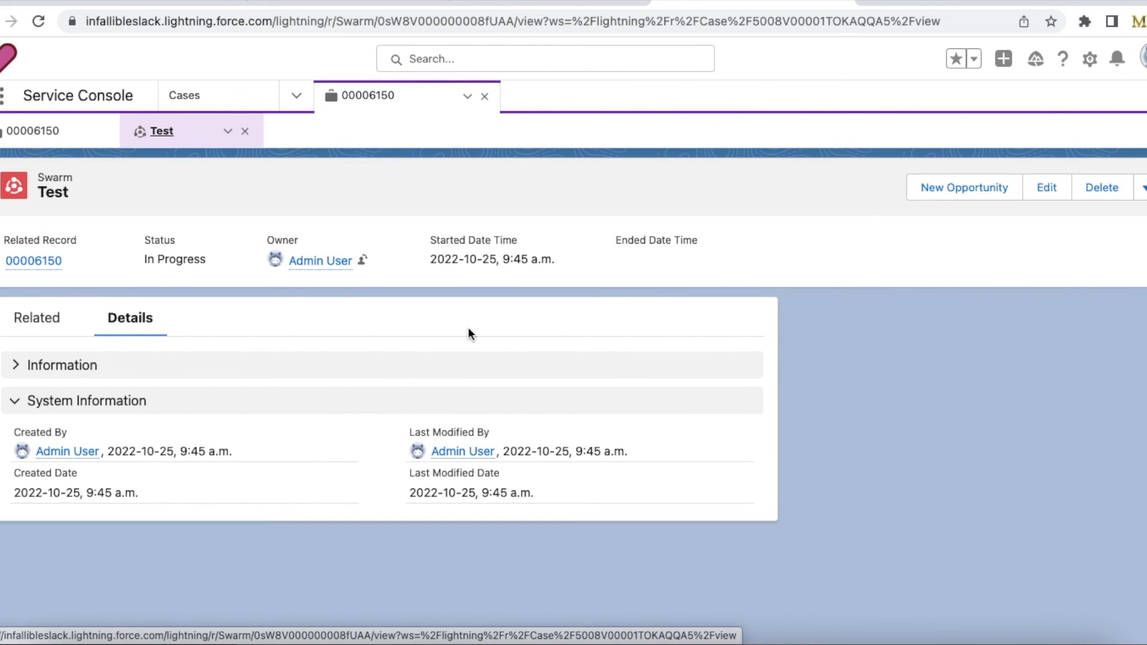
# Step: Expand the Test swarm's Information section and review its details, including the Collaboration URL and Collaboration Room
pyautogui.click(17, 365)
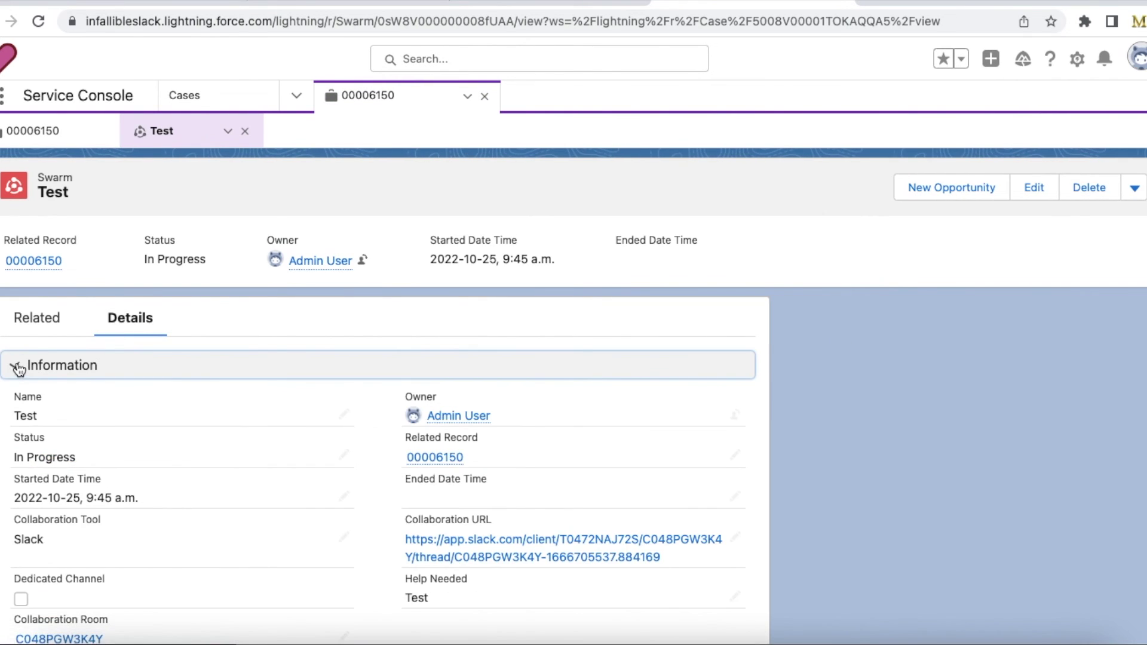
pyautogui.scroll(-1, 356, 446)
pyautogui.scroll(-2, 356, 440)
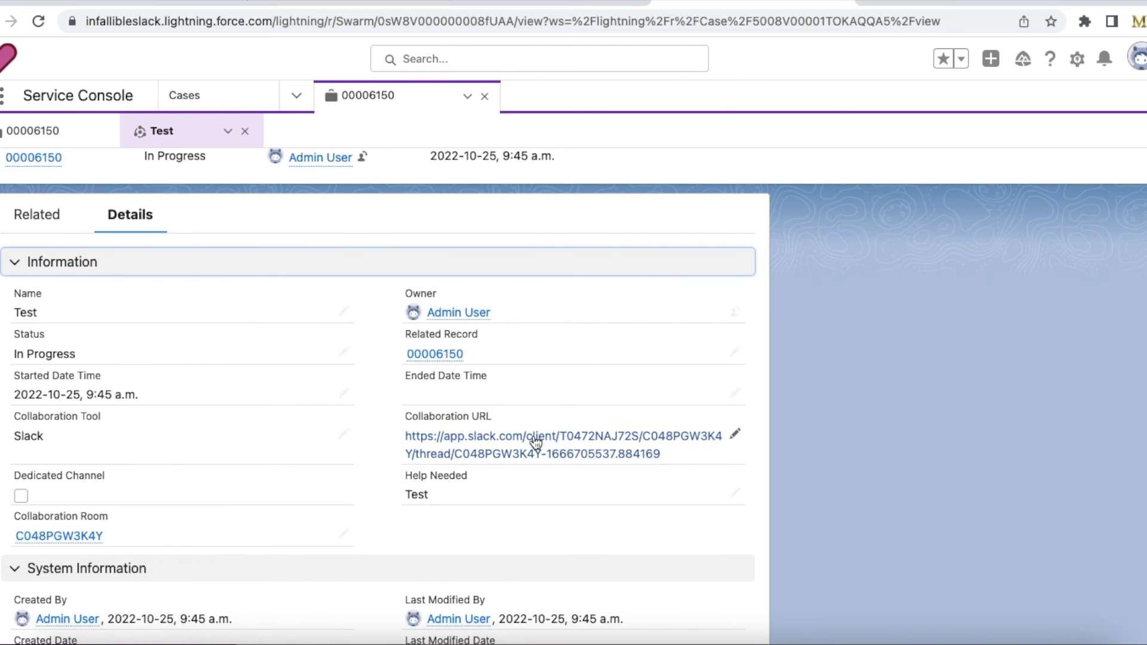
pyautogui.scroll(-2, 204, 485)
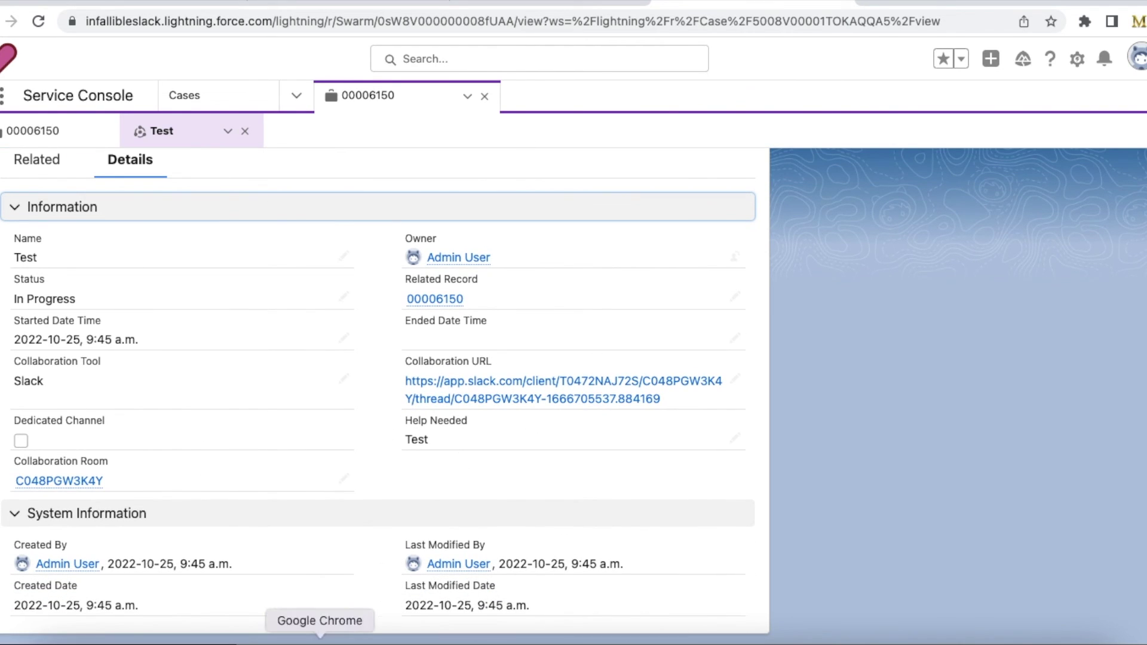
# Step: Switch to Slack, reply "checking" in the swarm request's thread in #test2, and finish swarming without adding members
pyautogui.click(371, 638)
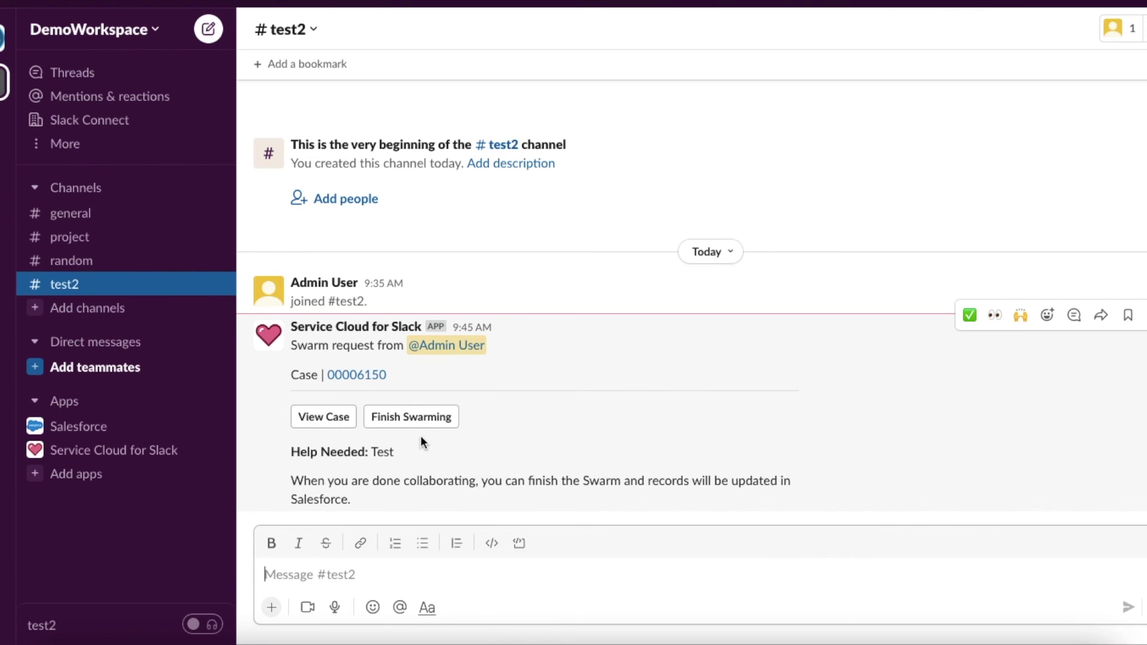
pyautogui.click(1073, 315)
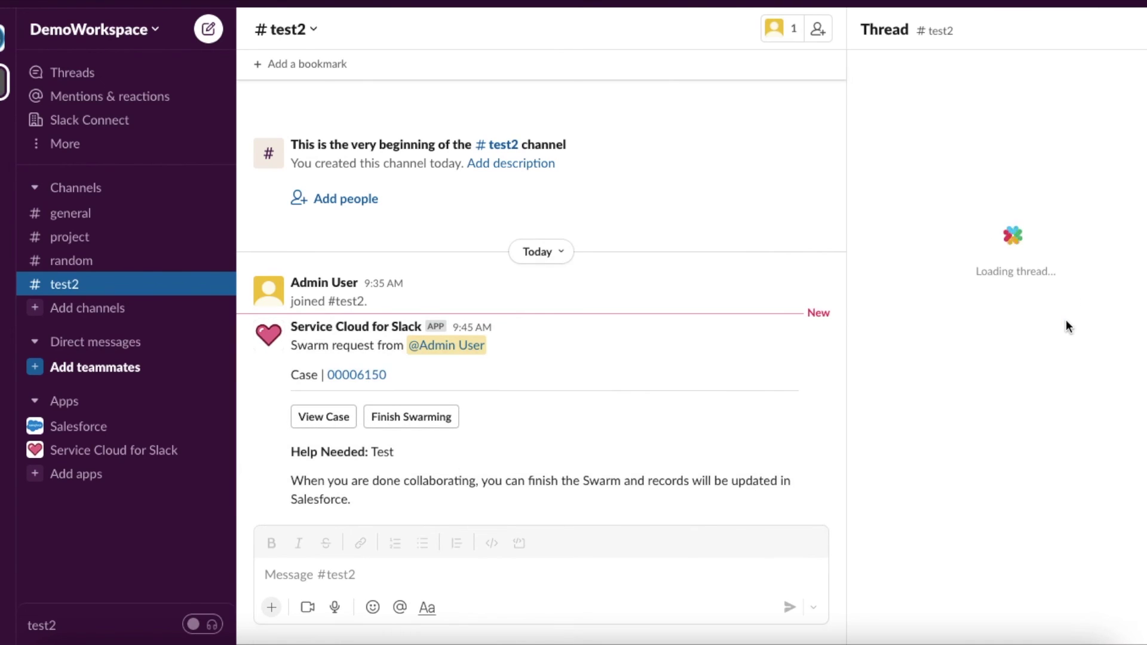
pyautogui.write('checking')
pyautogui.press('Return')
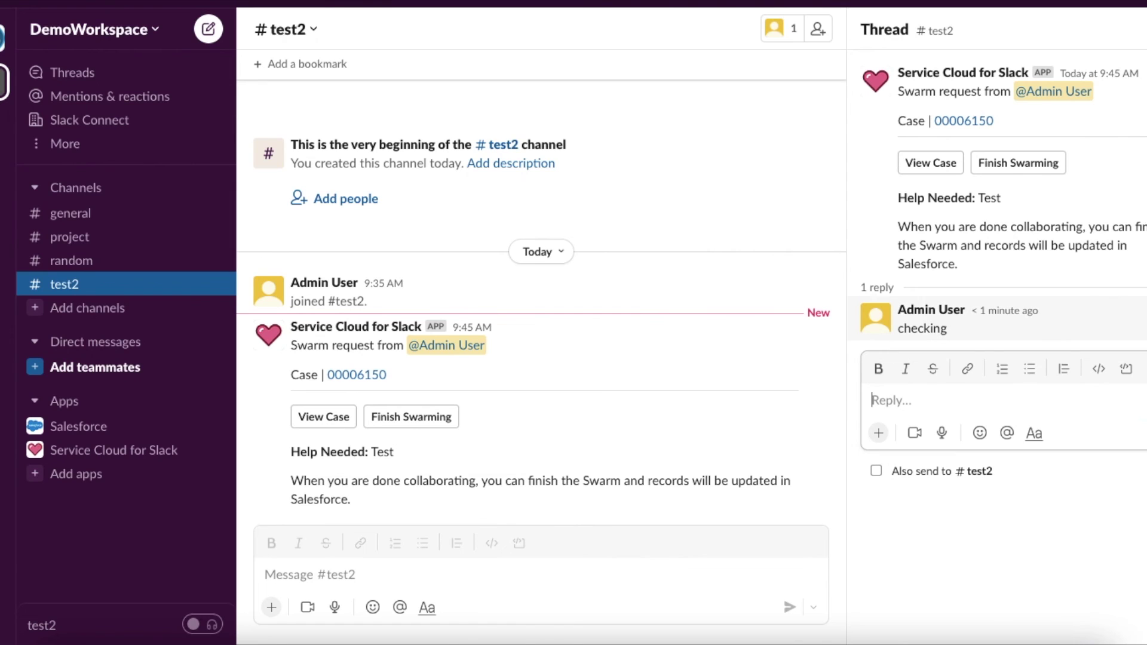
pyautogui.click(1008, 170)
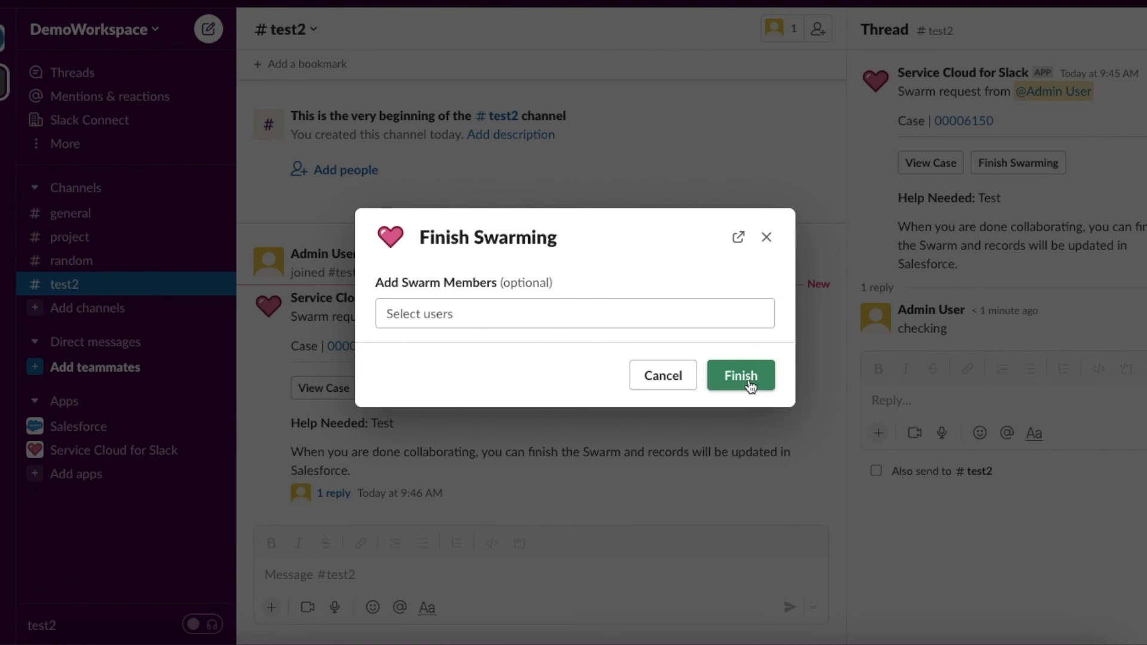
pyautogui.click(748, 379)
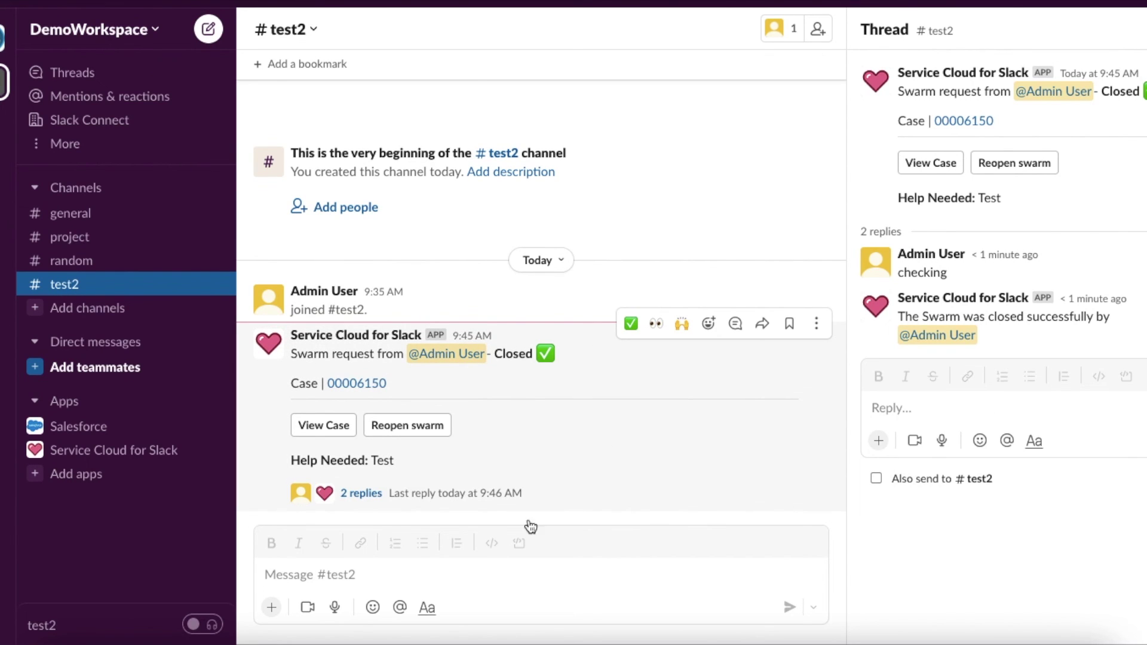
# Step: Switch back to Salesforce in Chrome, refresh the Test swarm record, and check its Status
pyautogui.click(321, 641)
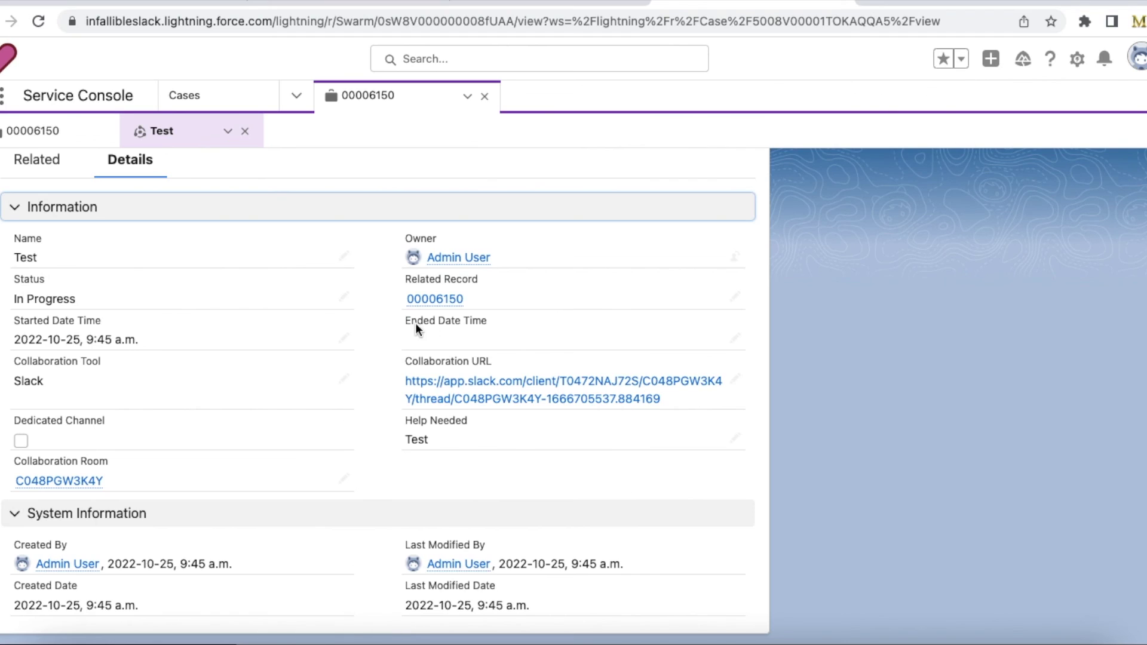
pyautogui.click(228, 131)
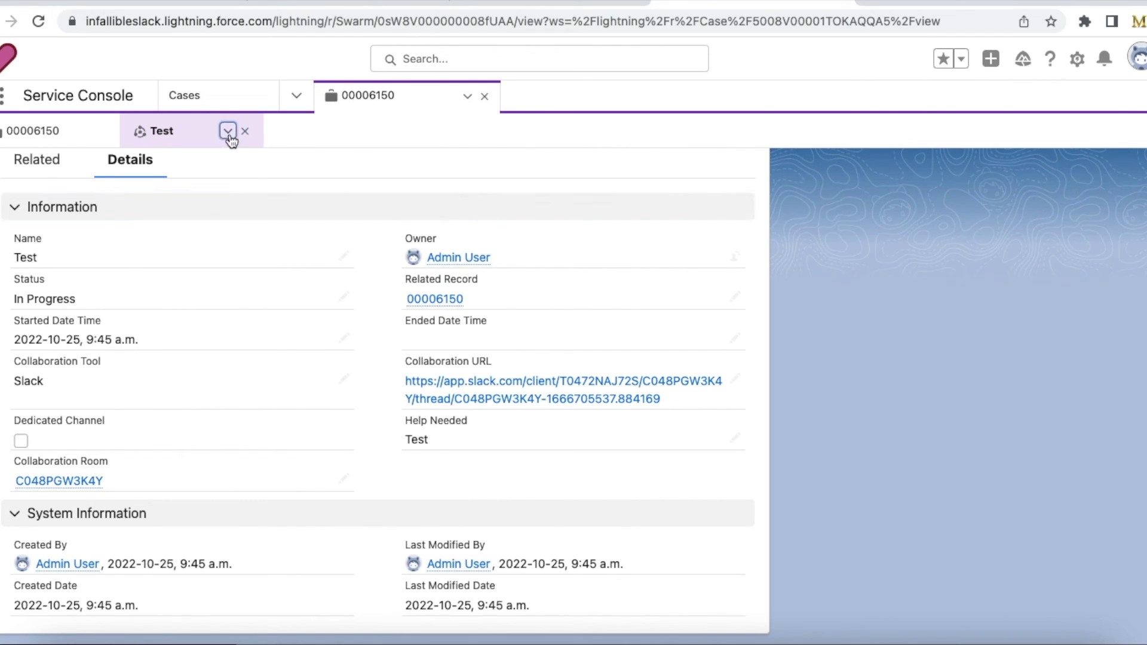
pyautogui.click(181, 166)
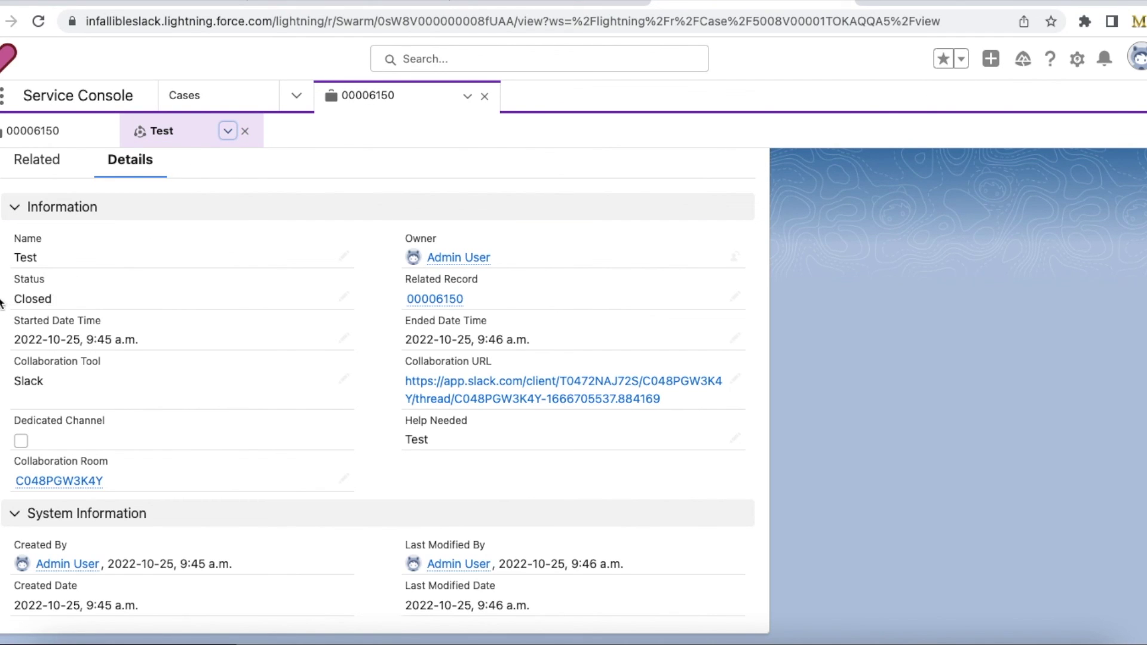
pyautogui.click(33, 301)
pyautogui.moveTo(33, 301); pyautogui.dragTo(14, 292)
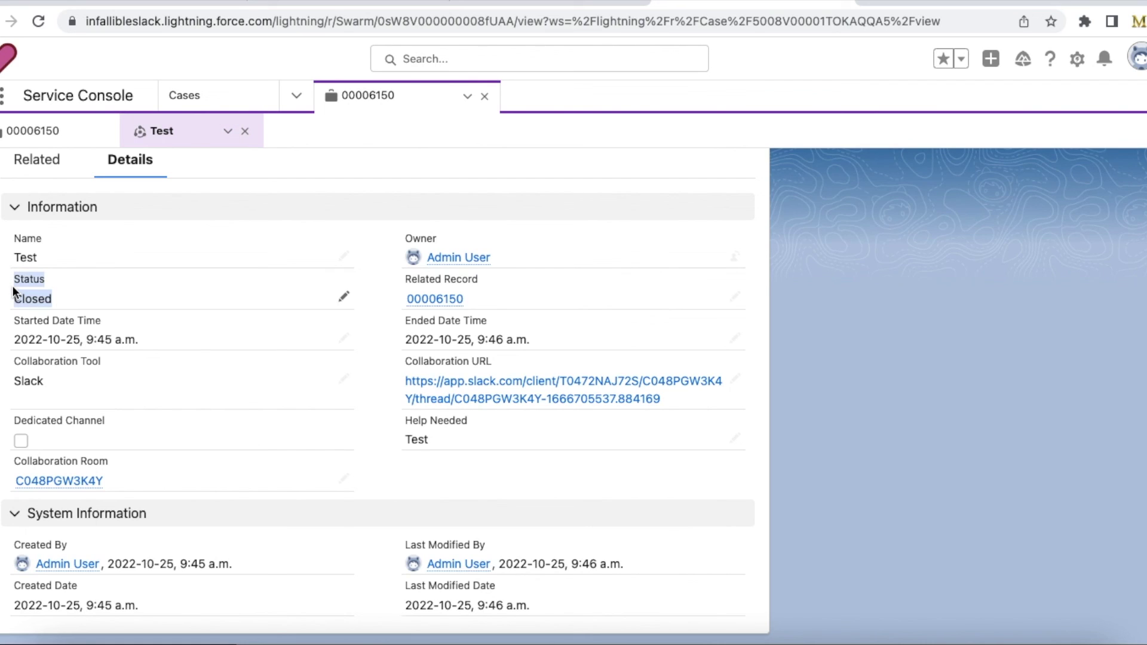